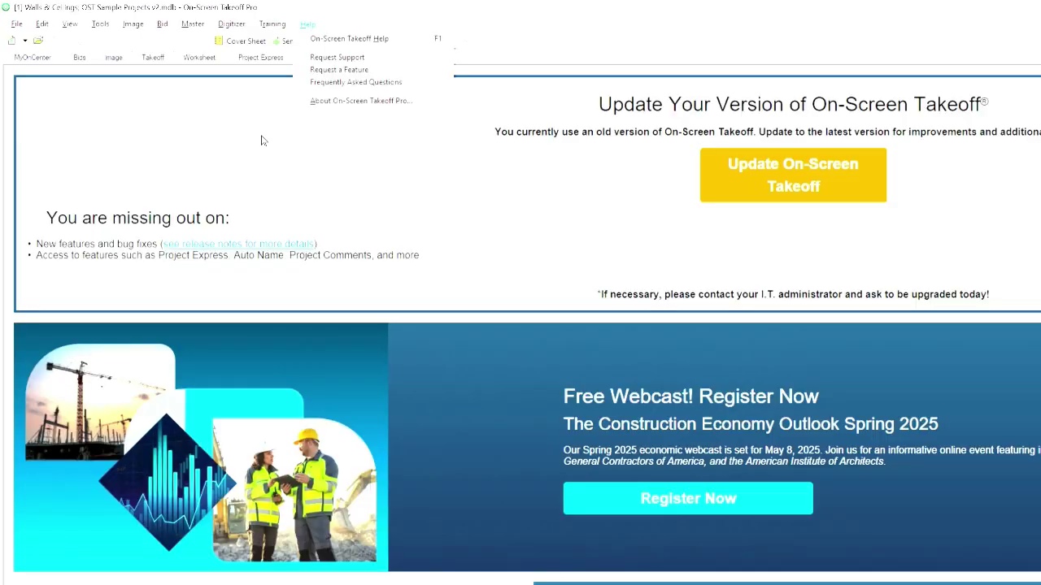
- Switch to the list of bids
left_click(263, 135)
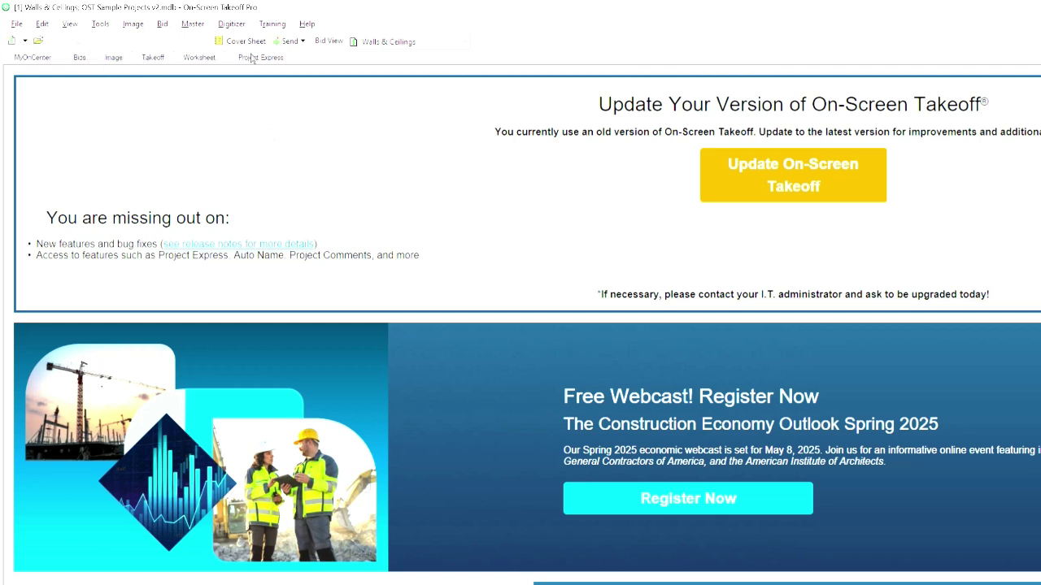
left_click(78, 59)
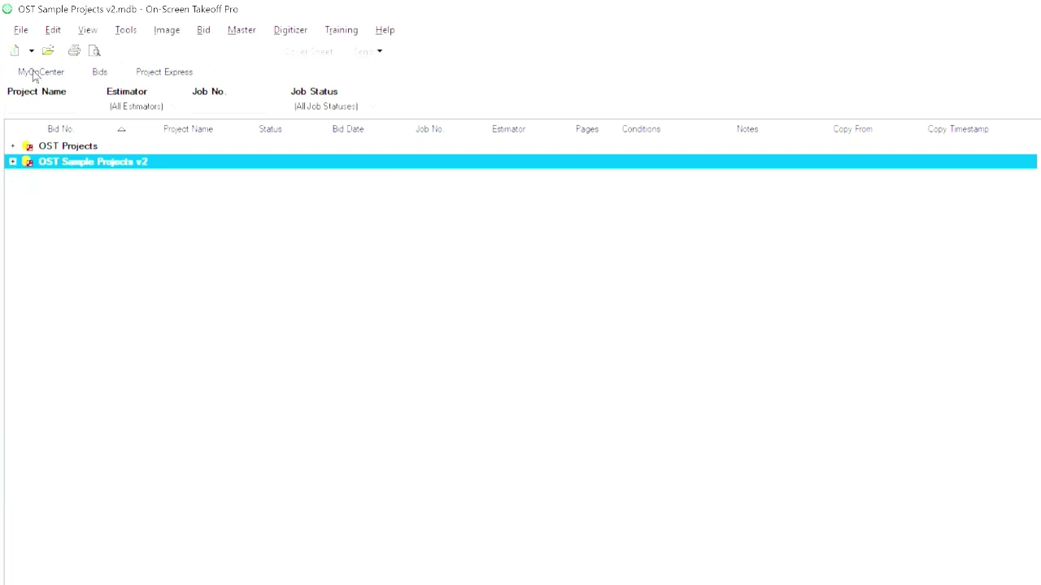
- Start a new database to view the available database types
left_click(20, 31)
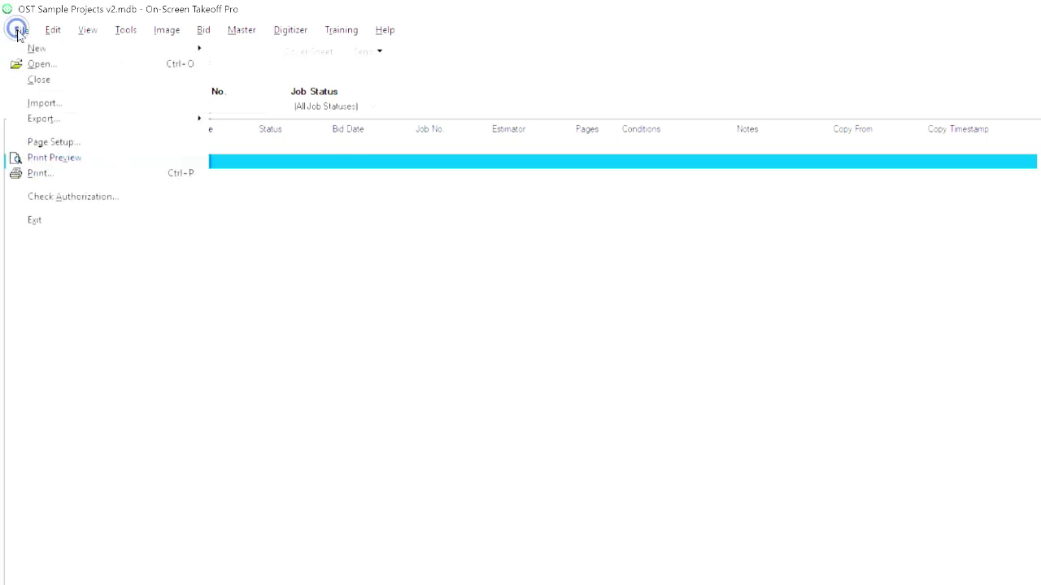
mouse_move(33, 51)
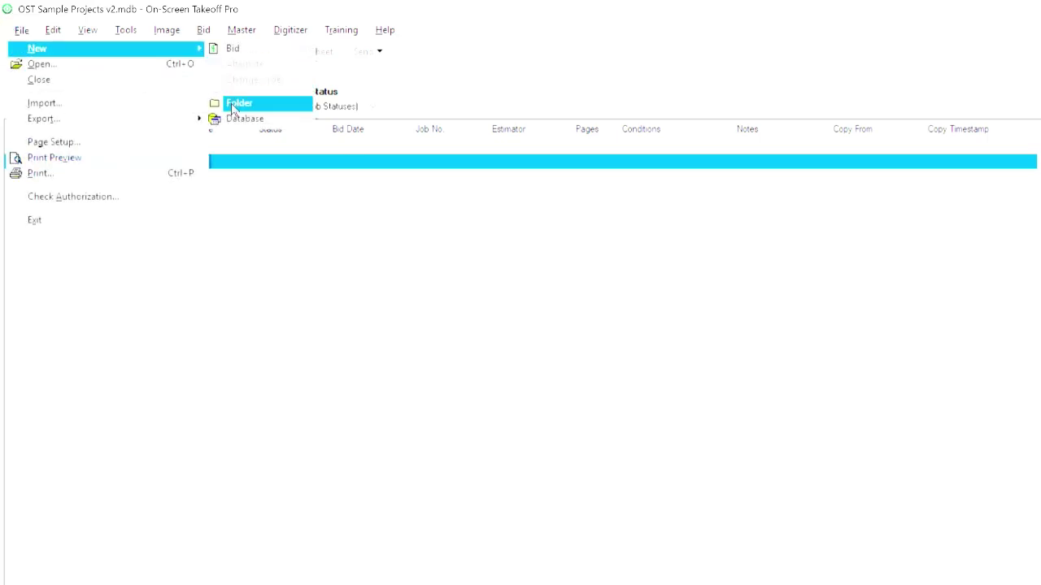
left_click(229, 120)
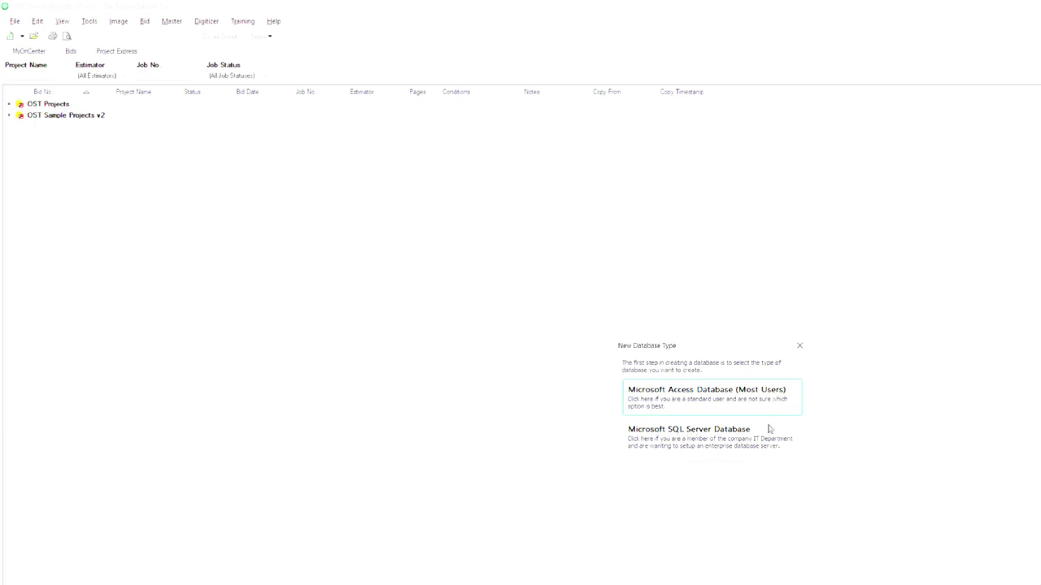
- Expand the OST Sample Projects v2 database and look through its bids down to Rough Carpentry, finishing with Walls & Ceilings selected
left_click(12, 163)
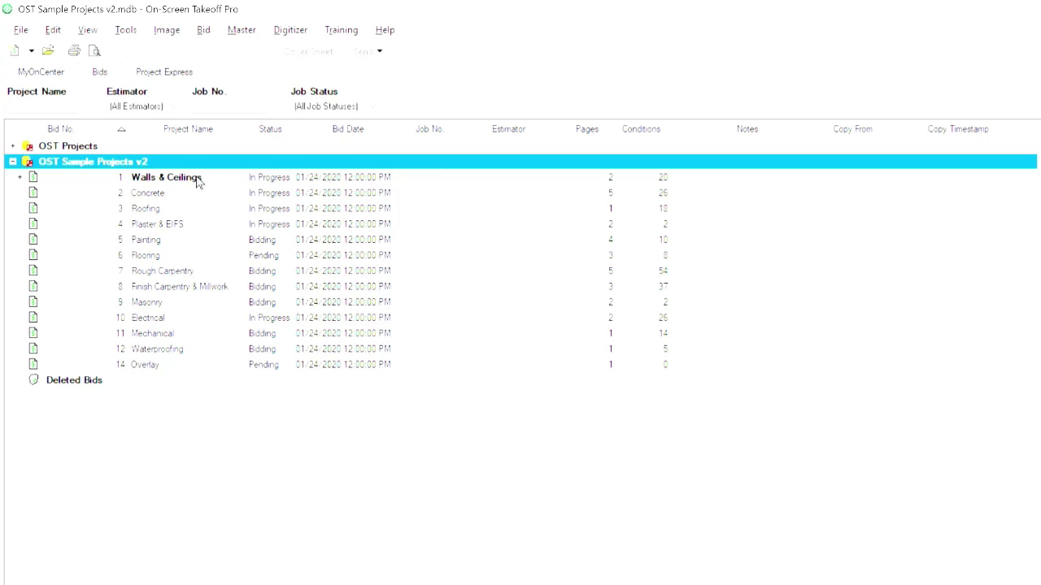
left_click(141, 177)
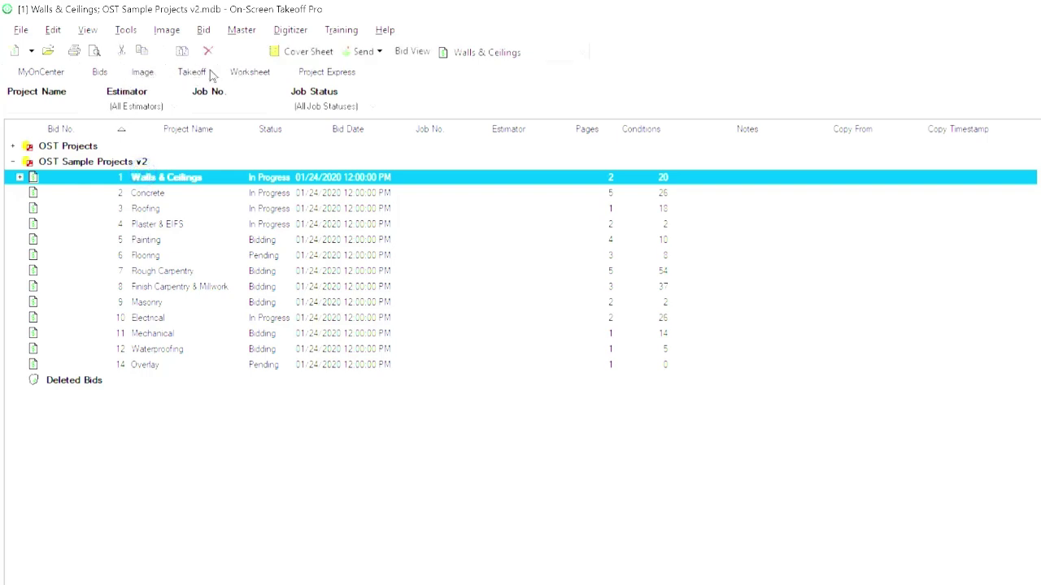
left_click(175, 197)
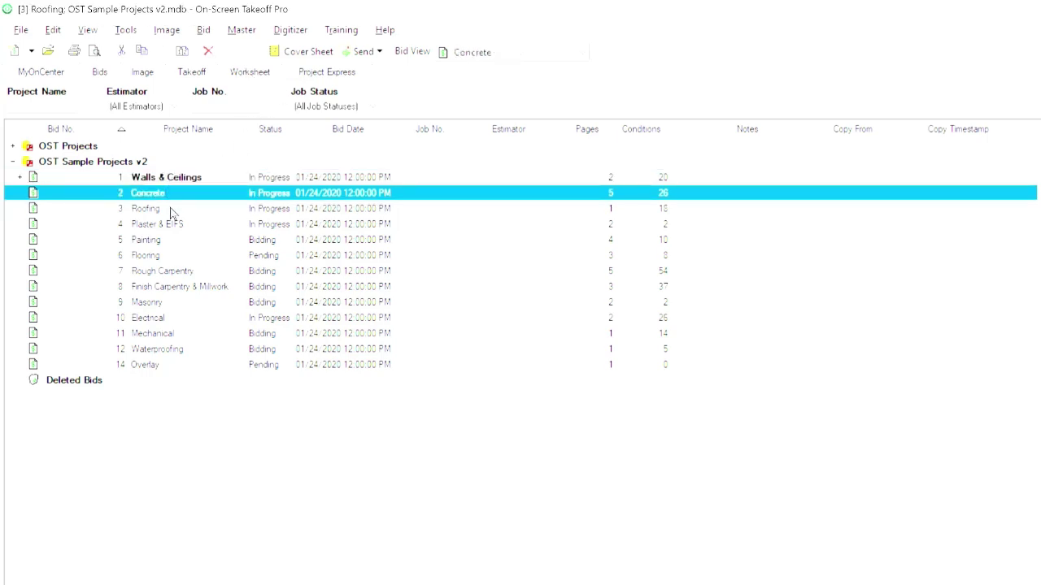
left_click(170, 210)
left_click(172, 226)
left_click(171, 238)
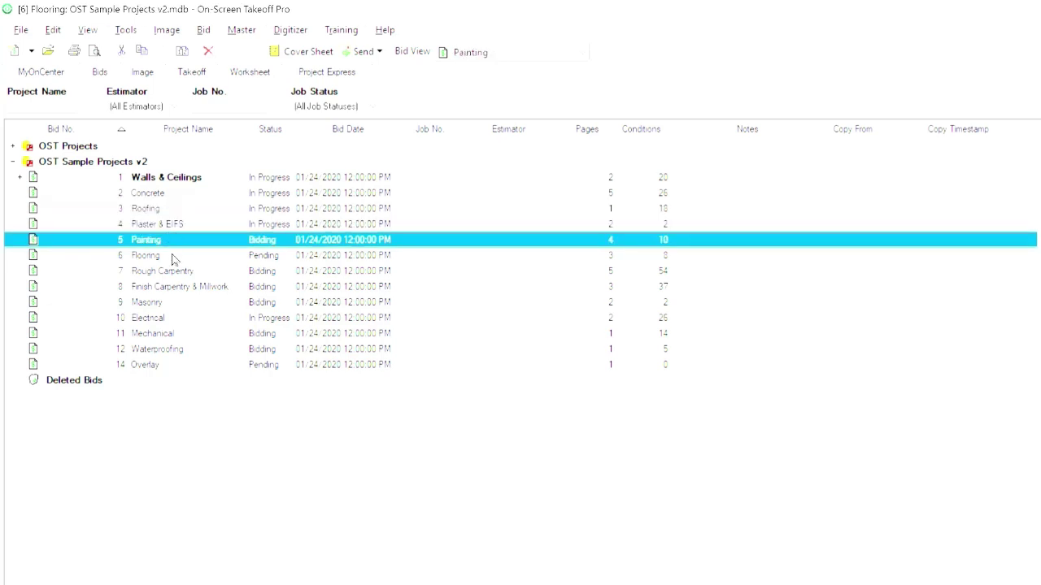
left_click(171, 256)
left_click(173, 271)
left_click(177, 179)
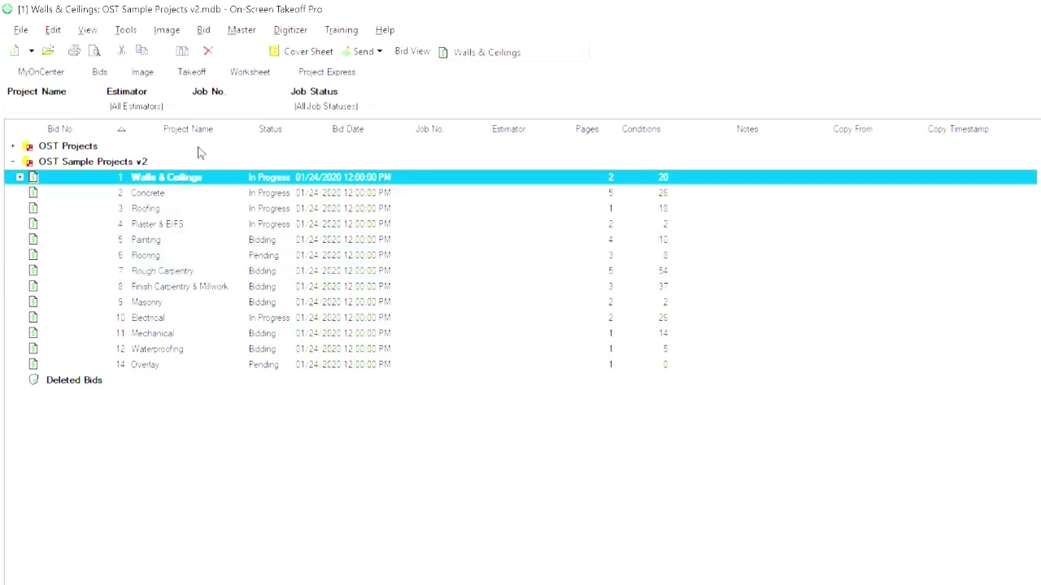
- Review the item types that can be newly created, with the Walls & Ceilings bid selected and with Deleted Bids selected
left_click(21, 30)
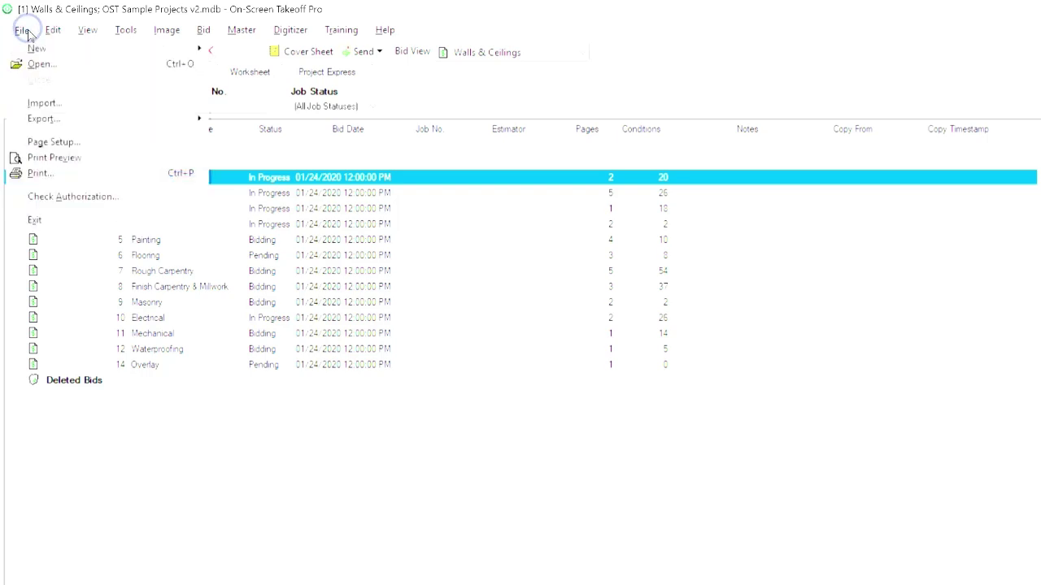
mouse_move(29, 51)
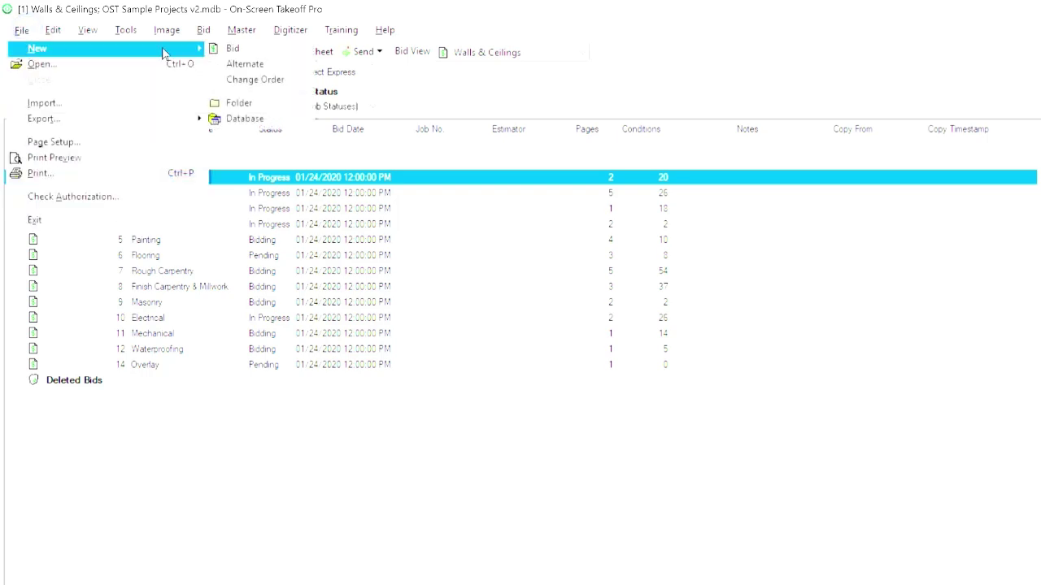
left_click(232, 50)
left_click(398, 382)
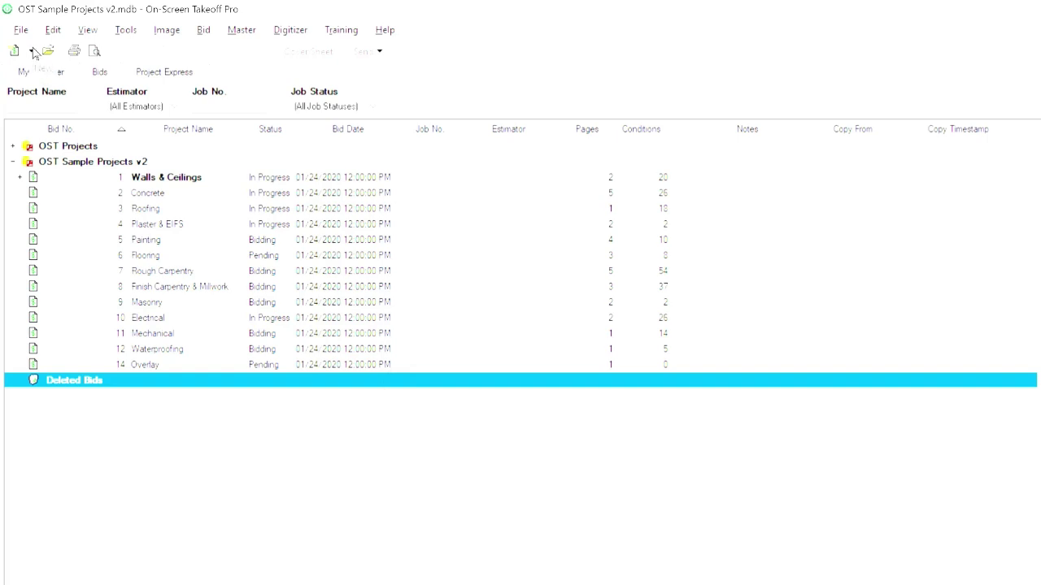
left_click(31, 51)
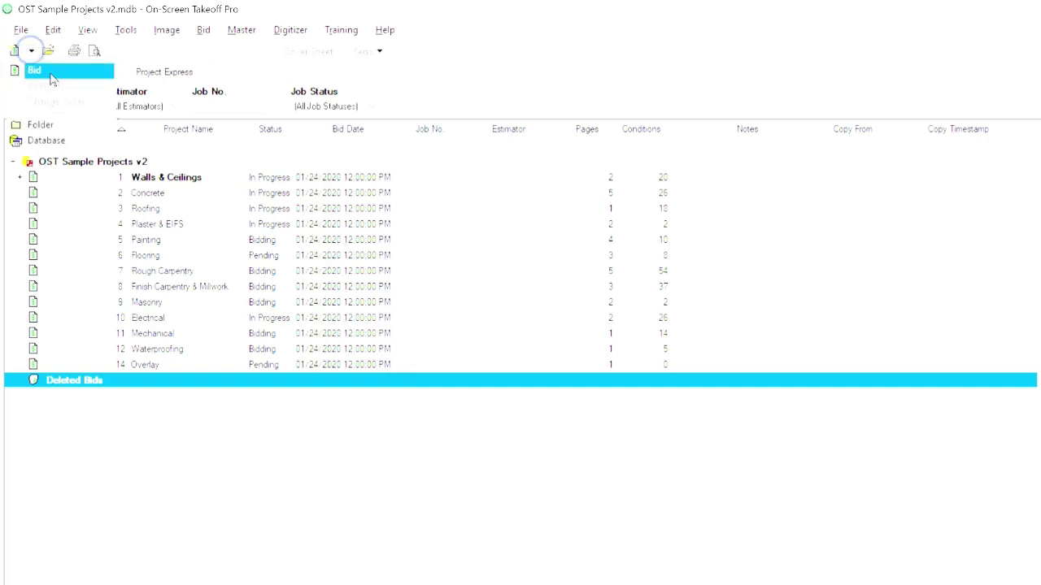
left_click(52, 73)
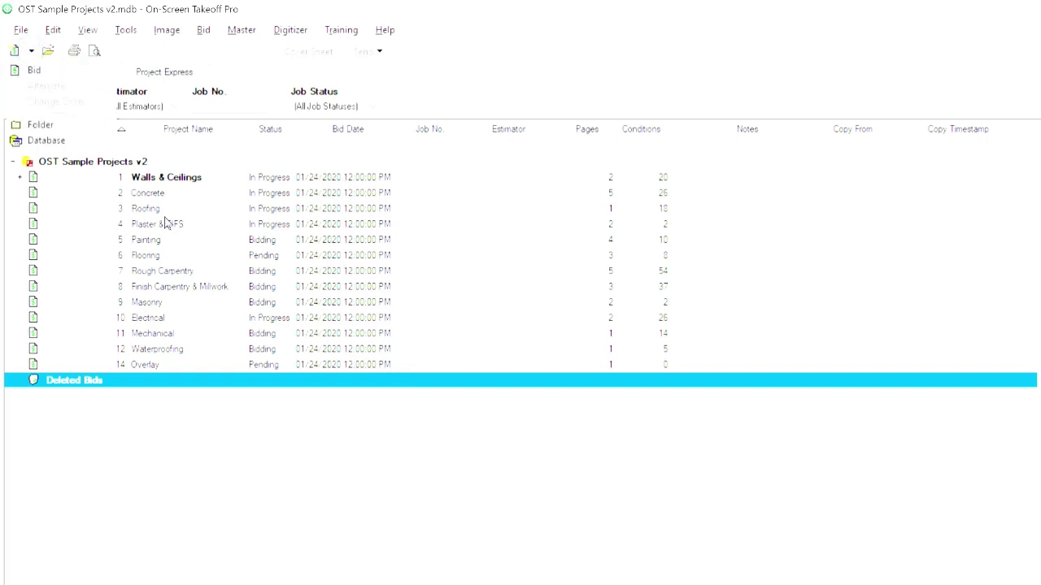
- Select the Walls & Ceilings bid, check its Alternate and Change Order creation options, and expand it to show its change order
left_click(167, 177)
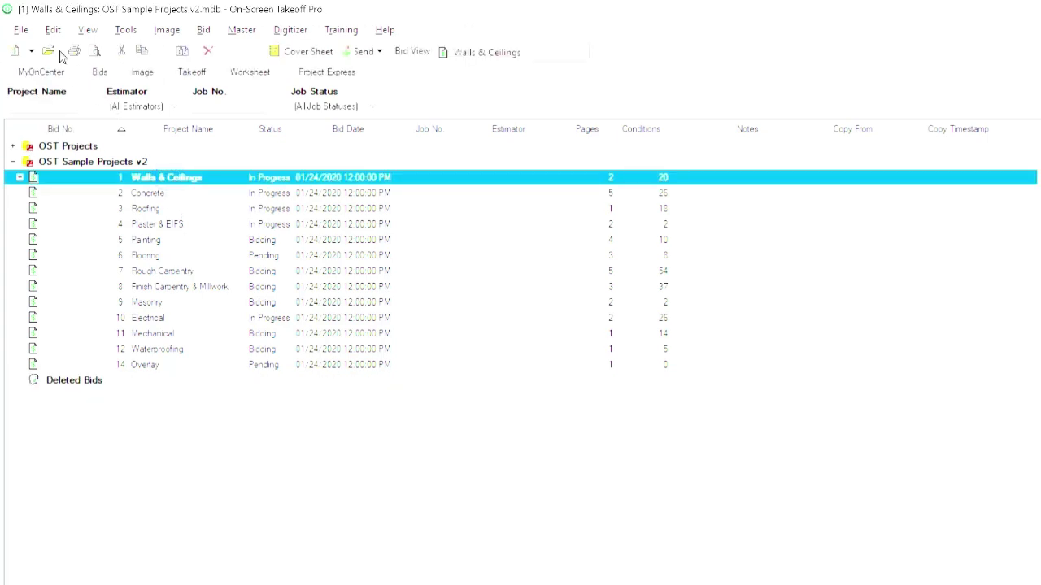
left_click(32, 50)
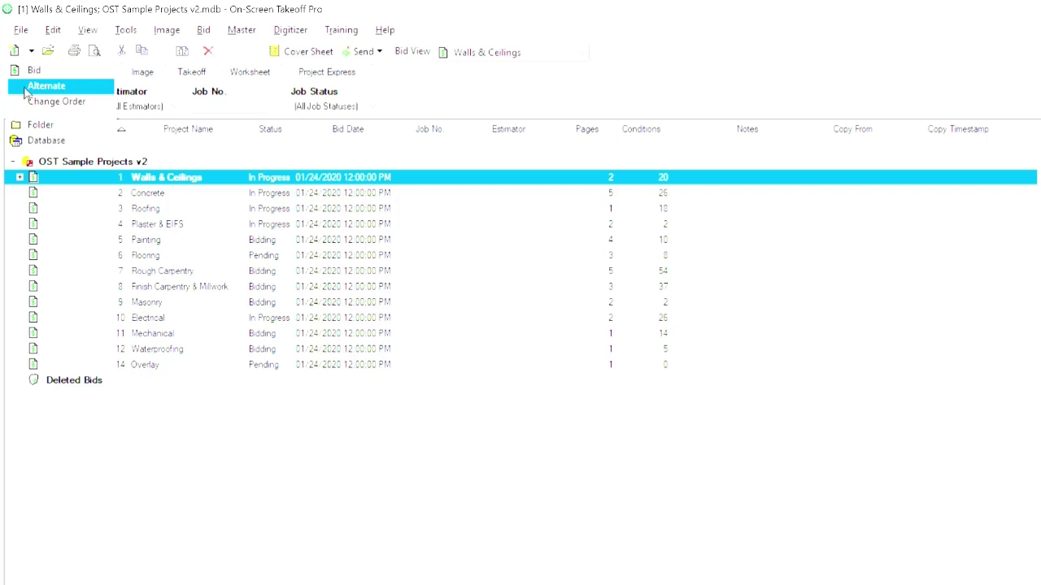
left_click(102, 127)
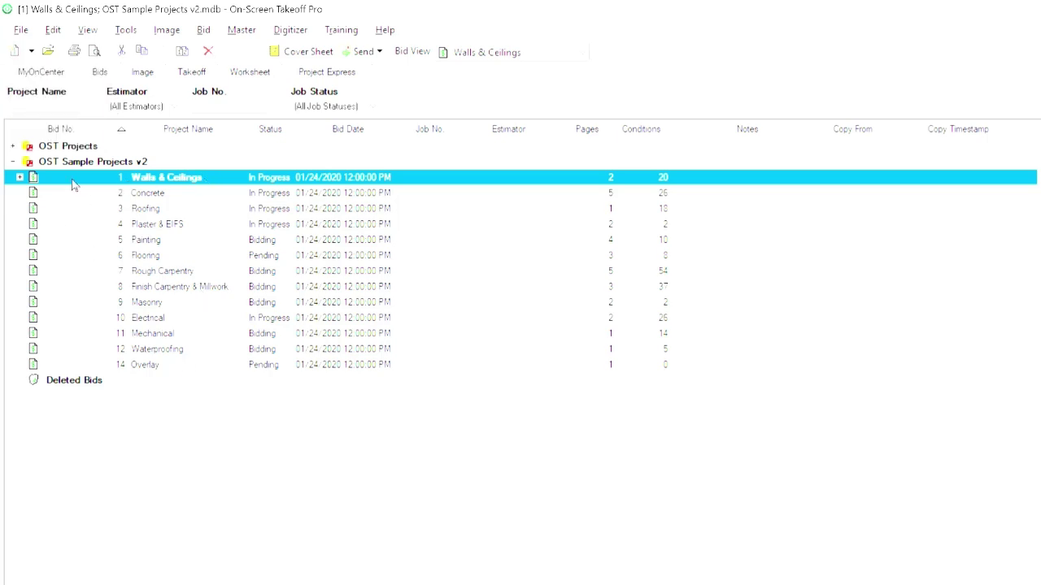
left_click(19, 177)
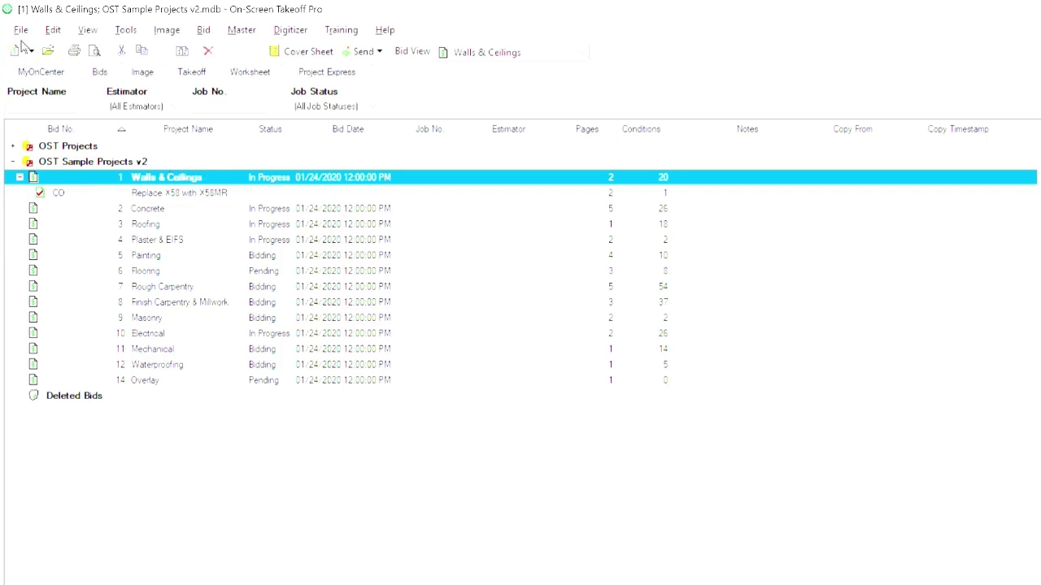
- Open the cover sheet of the Walls & Ceilings bid and view the available job statuses
left_click(291, 53)
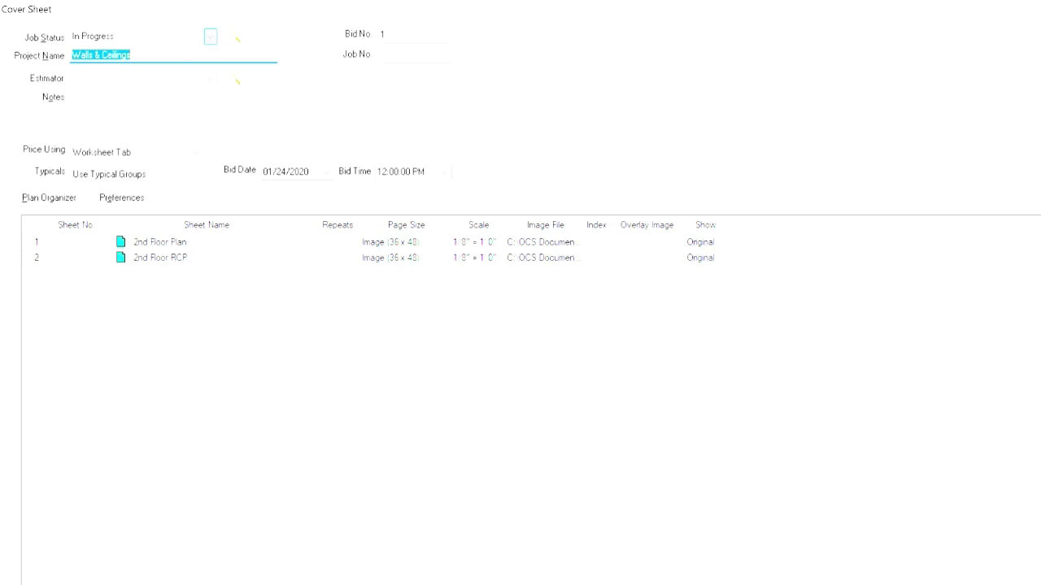
left_click(210, 37)
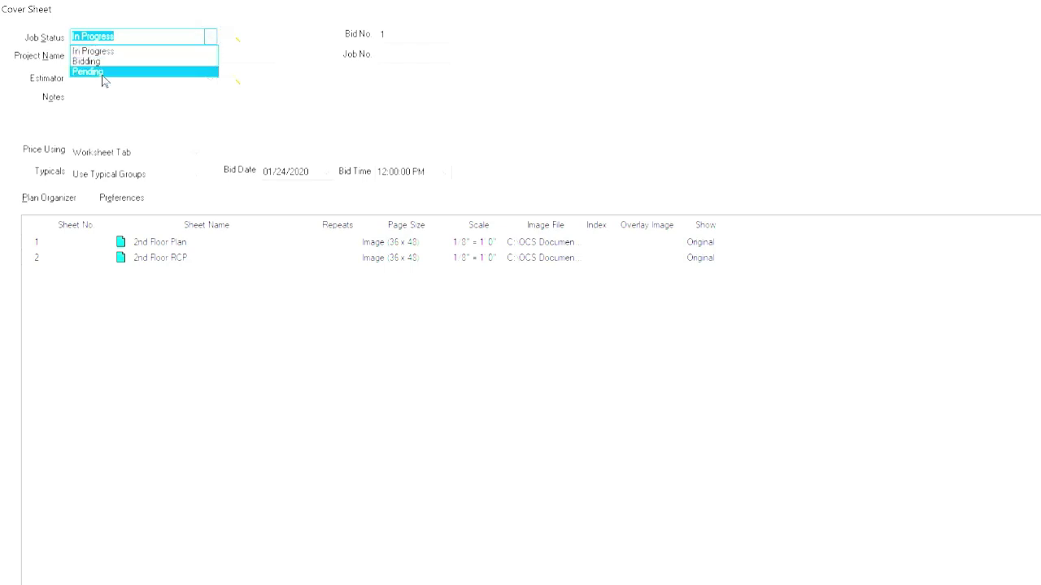
left_click(281, 29)
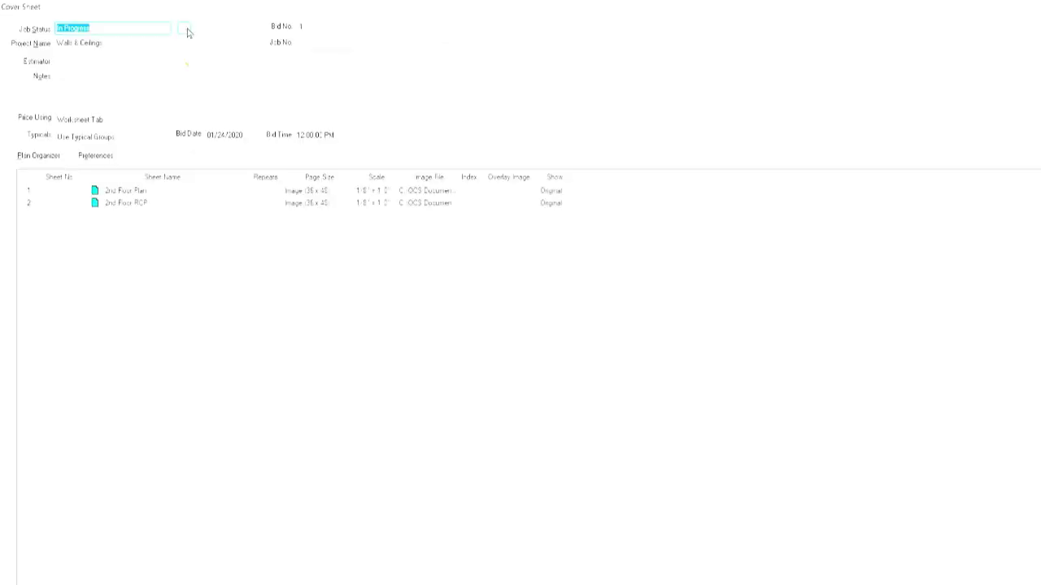
- Add a new job status named DD Set to the job status list
left_click(186, 30)
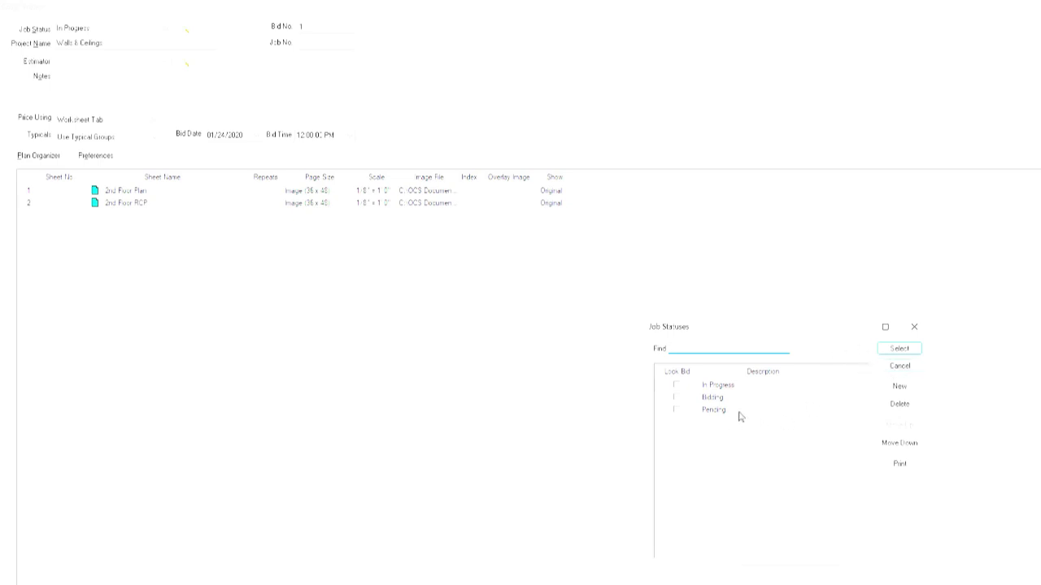
left_click(897, 388)
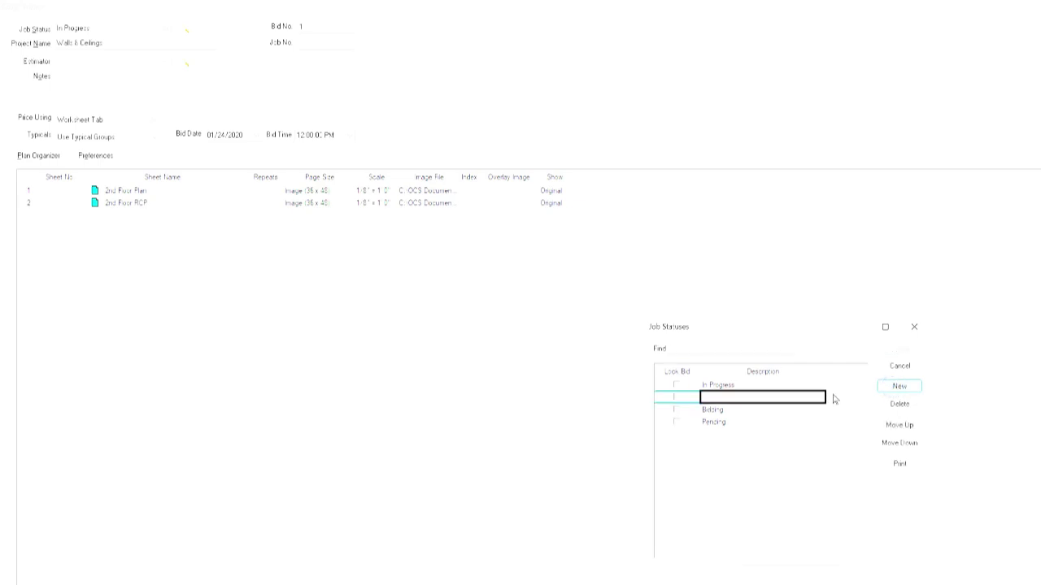
type("DD Set")
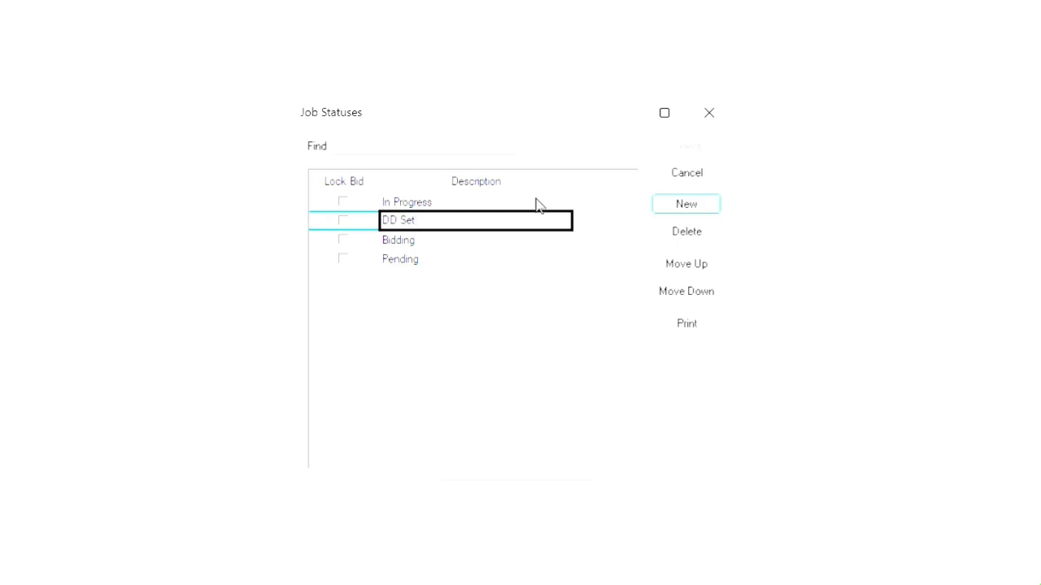
- Delete the DD Set job status and close the job status list
left_click(676, 233)
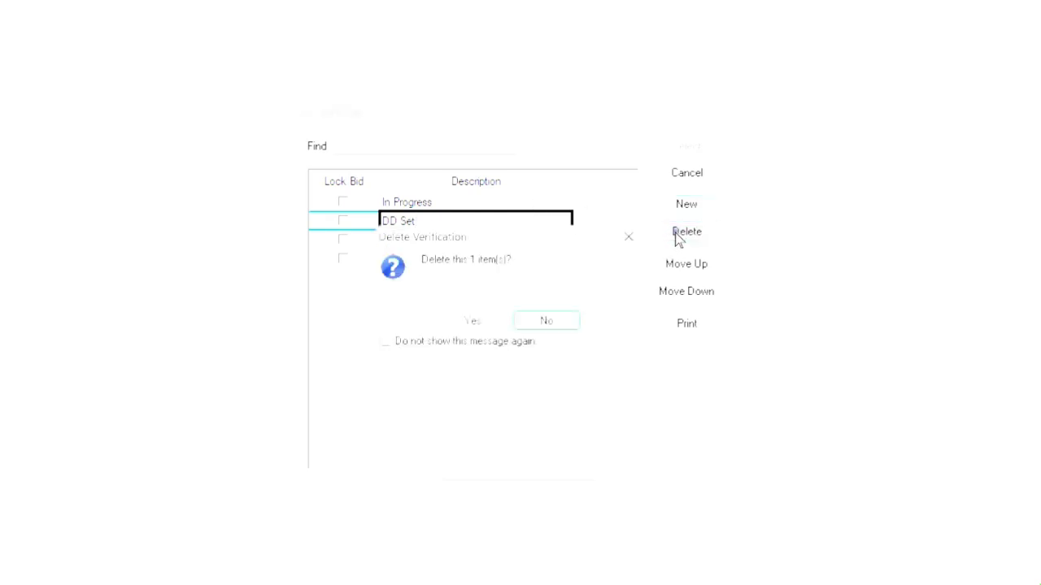
left_click(481, 325)
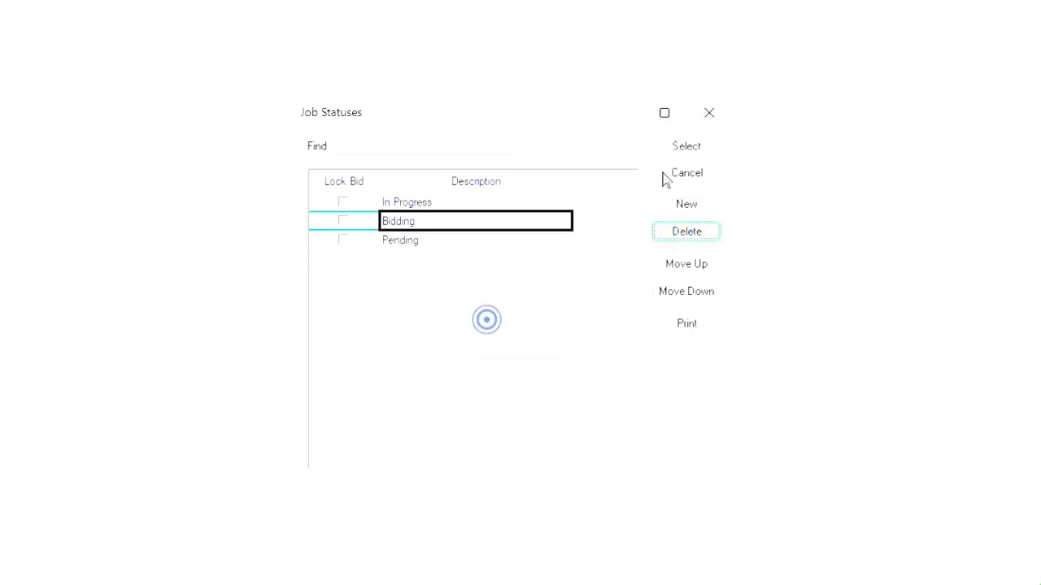
left_click(709, 111)
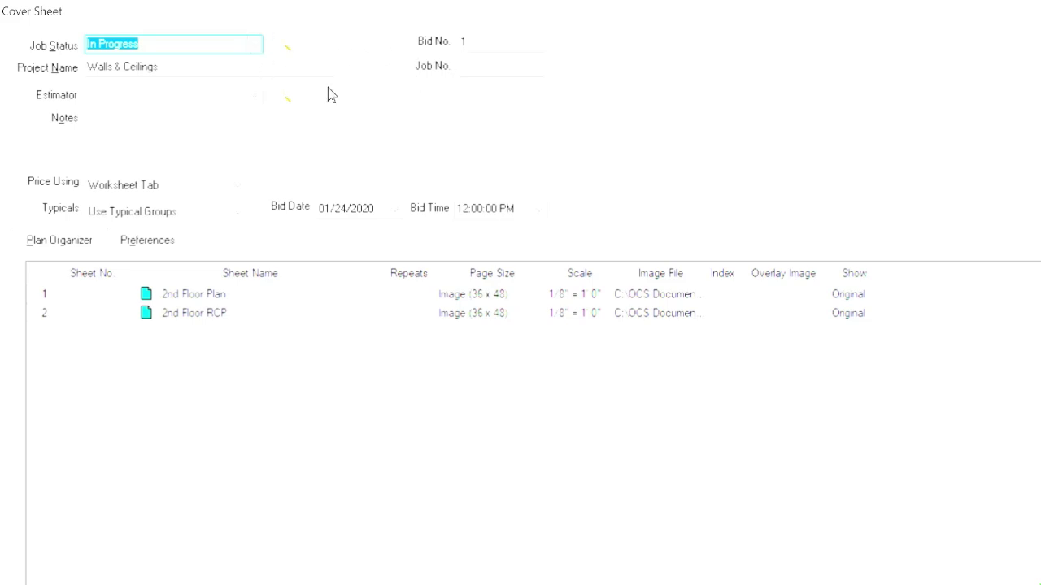
- Assign the listed employee as the bid's estimator
left_click(257, 95)
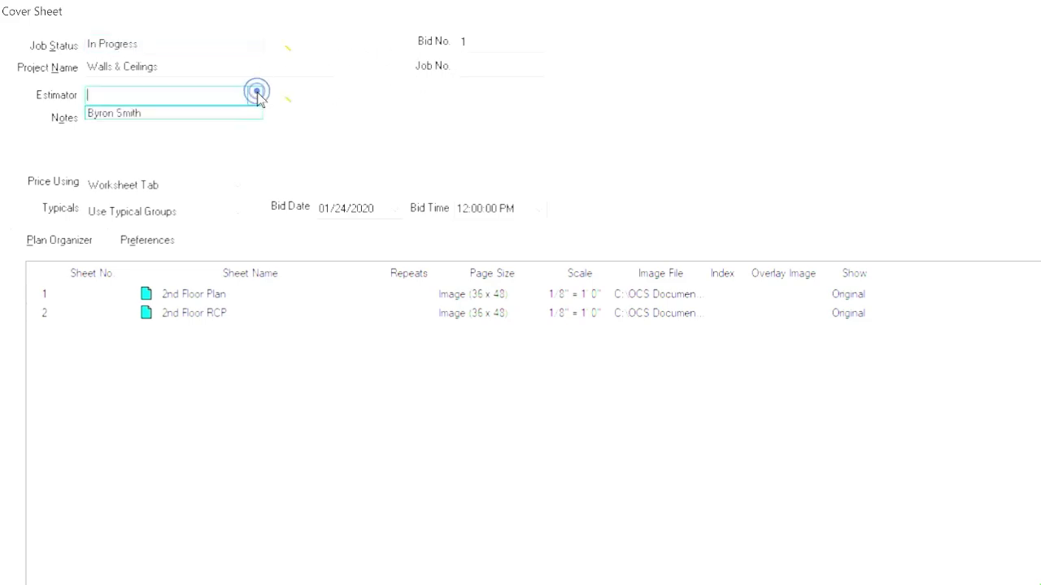
left_click(206, 115)
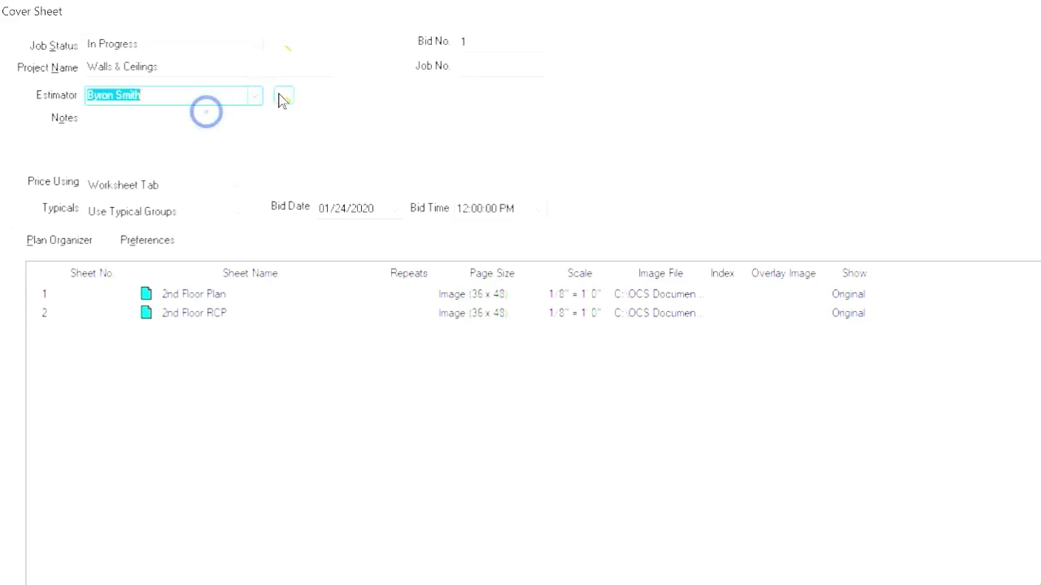
- View the employee list and the blank detail form for a new employee, and close both without adding anyone
left_click(283, 98)
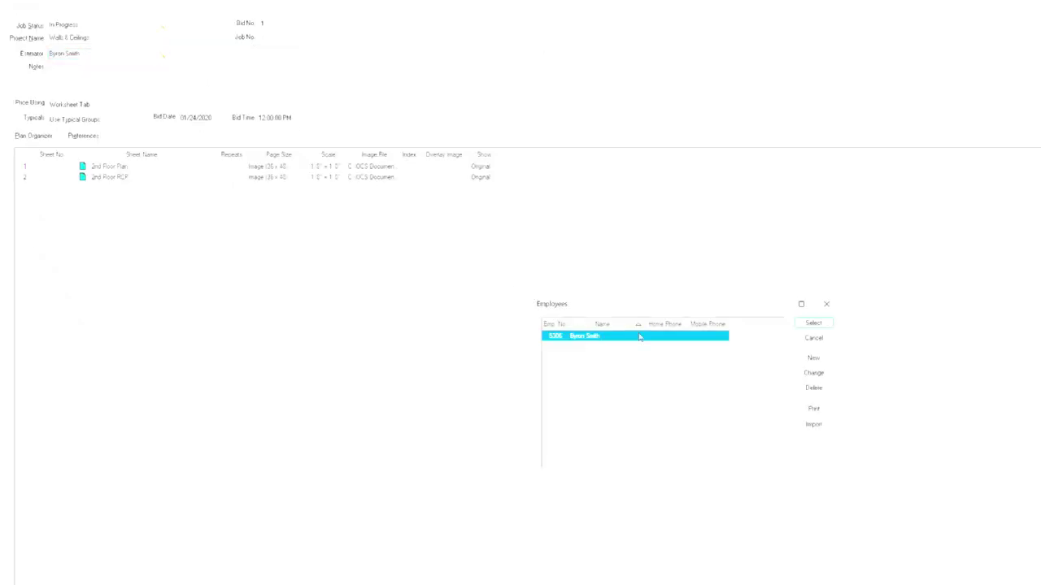
left_click(813, 358)
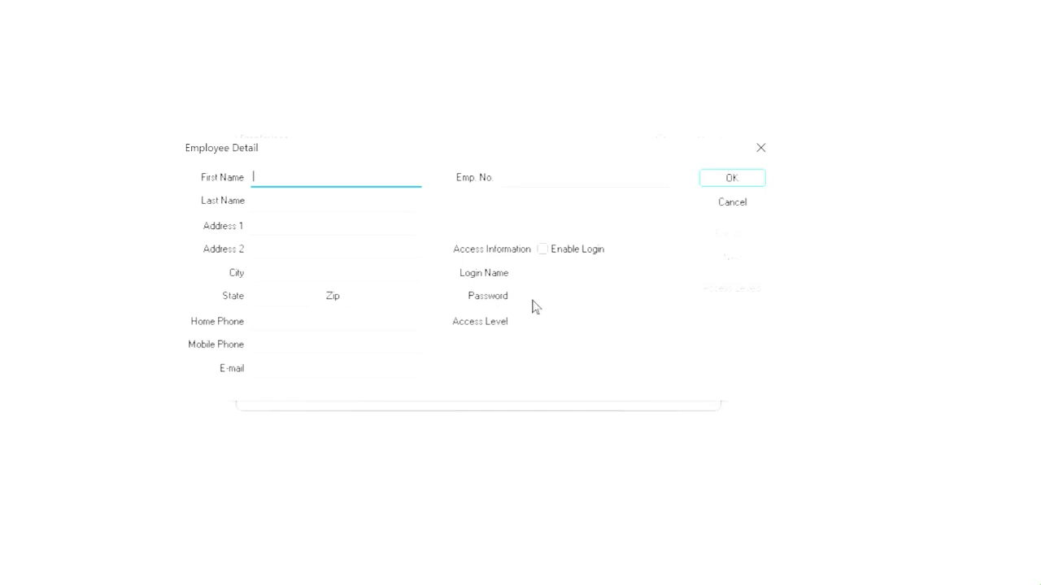
left_click(735, 205)
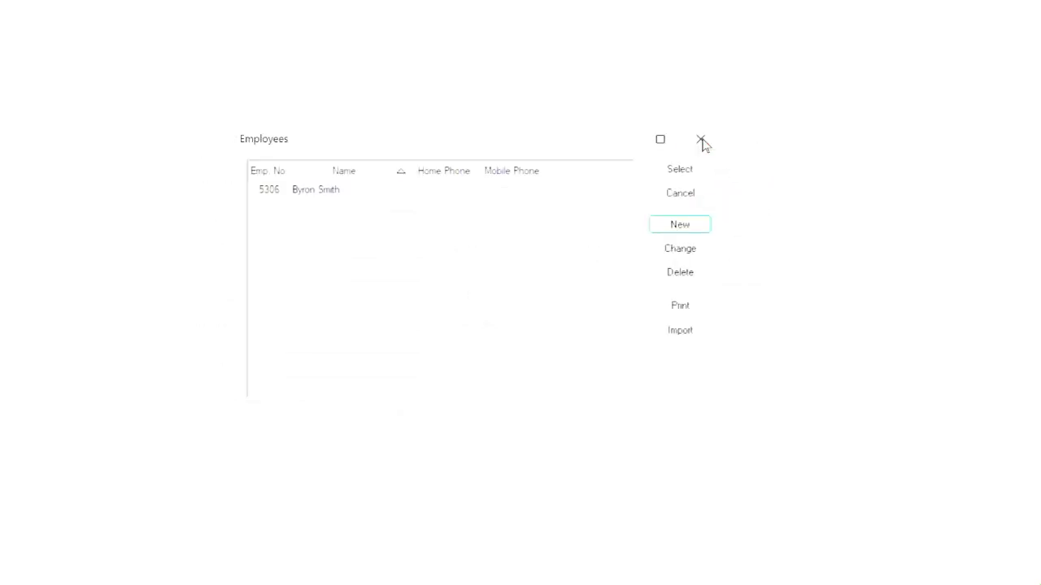
left_click(702, 141)
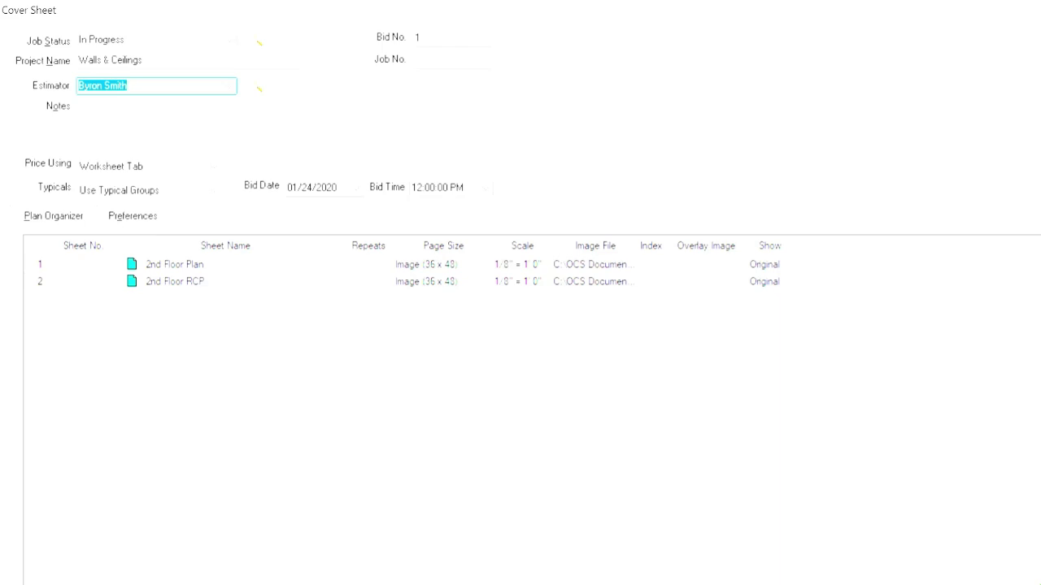
- View the Price Using and Typicals options and close both lists without changing the selections
left_click(213, 168)
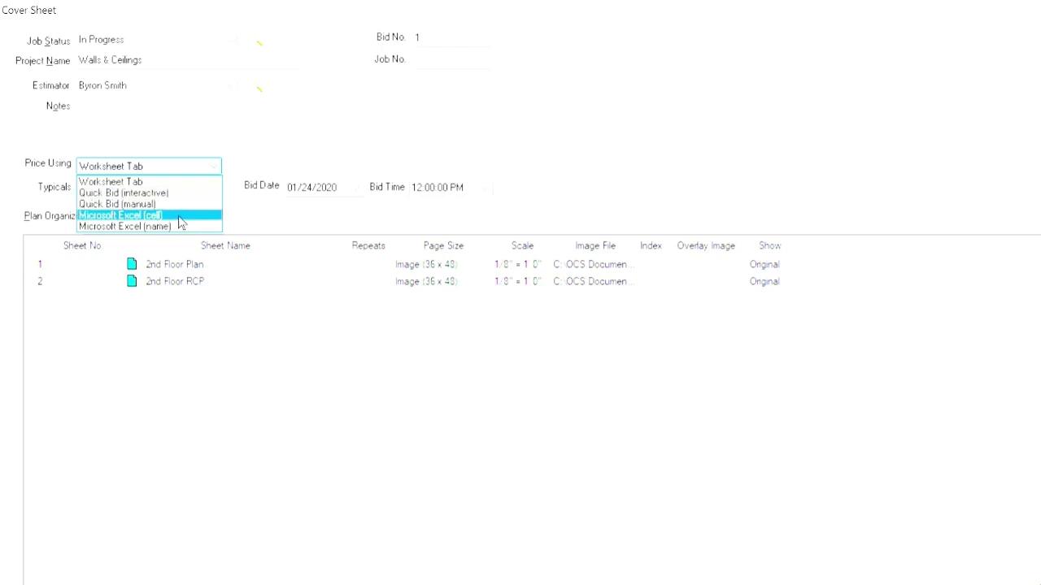
left_click(277, 214)
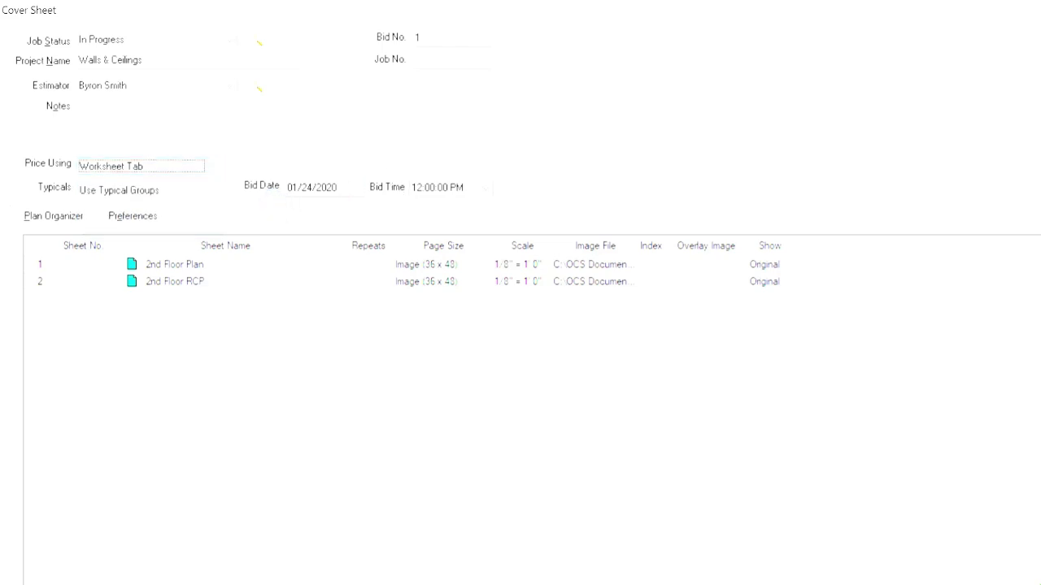
left_click(211, 191)
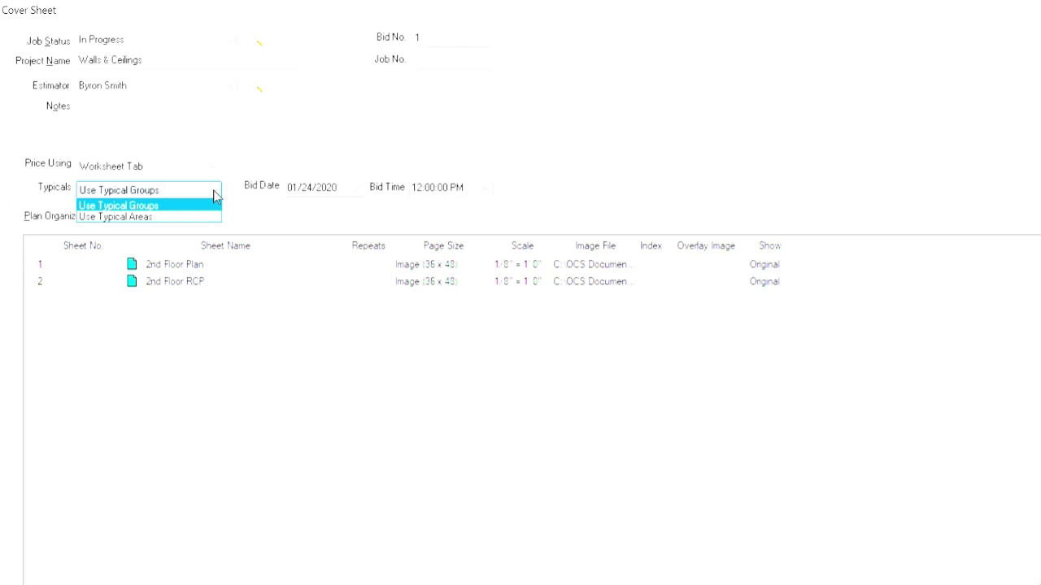
left_click(216, 194)
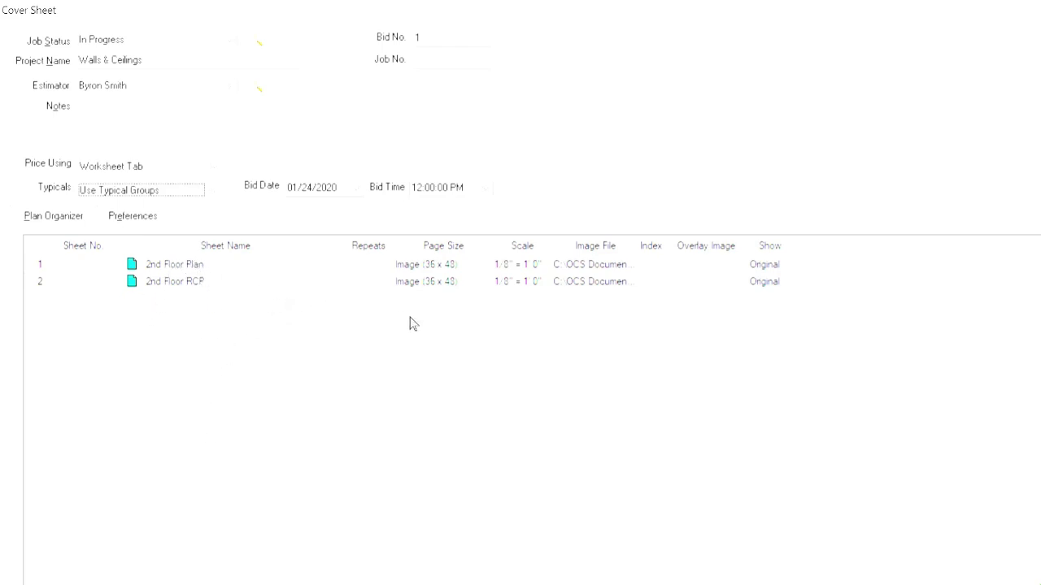
- Rename the 2nd Floor RCP sheet as 3rd - 8th Floor Plan
left_click(177, 265)
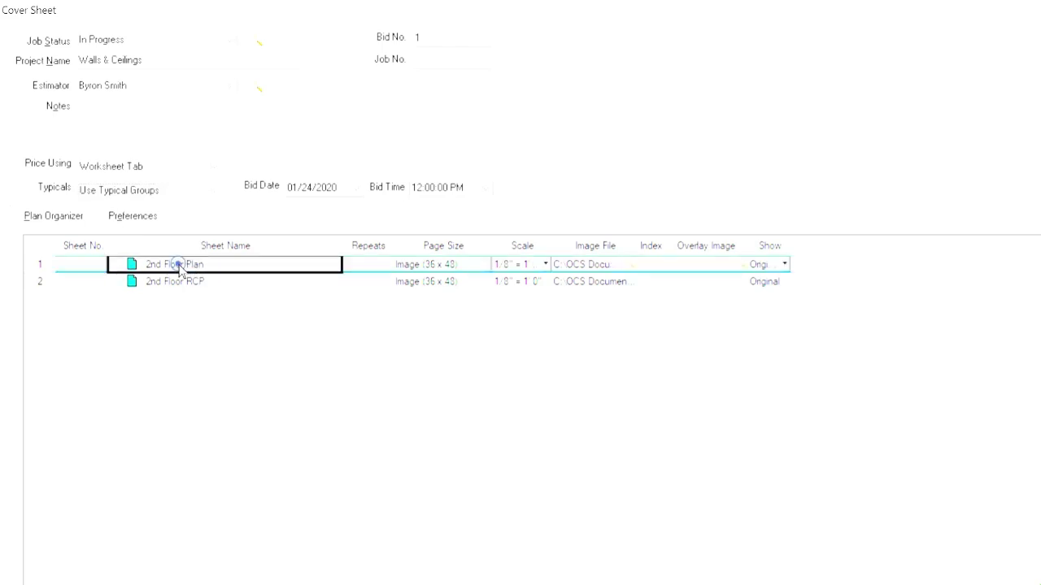
left_click(224, 264)
left_click(199, 264)
left_click(365, 266)
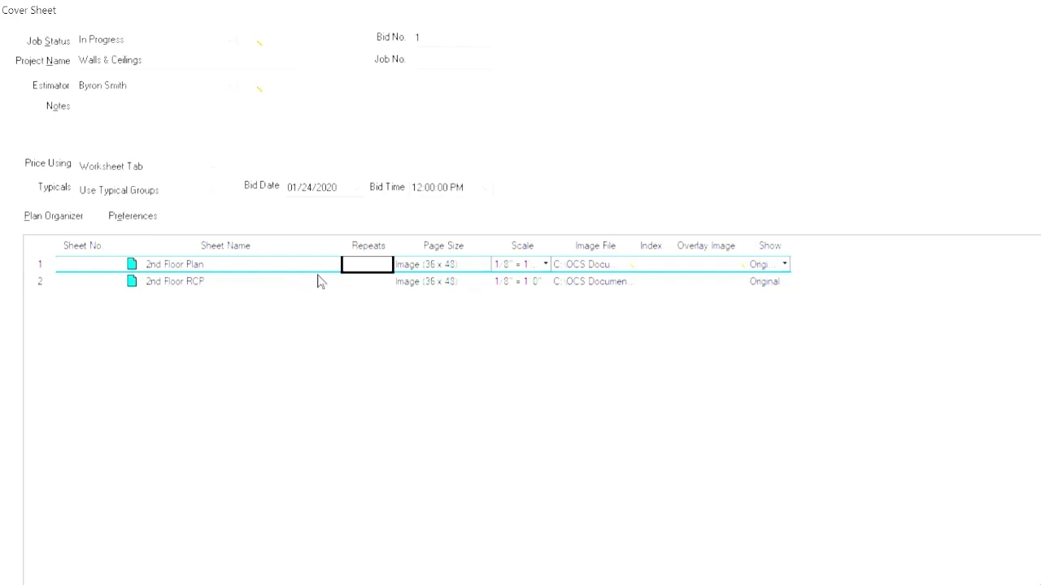
left_click(362, 285)
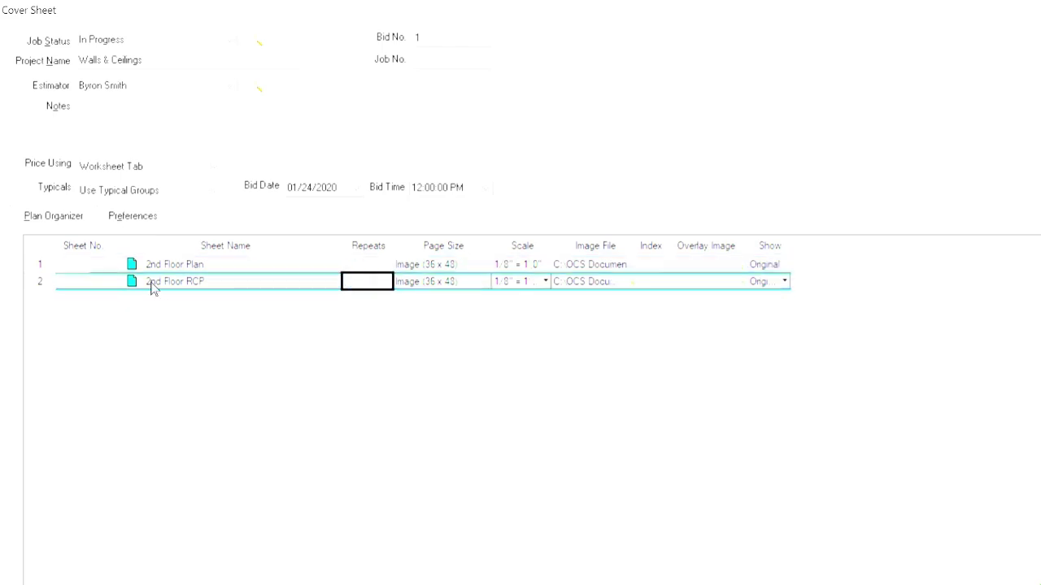
double_click(220, 281)
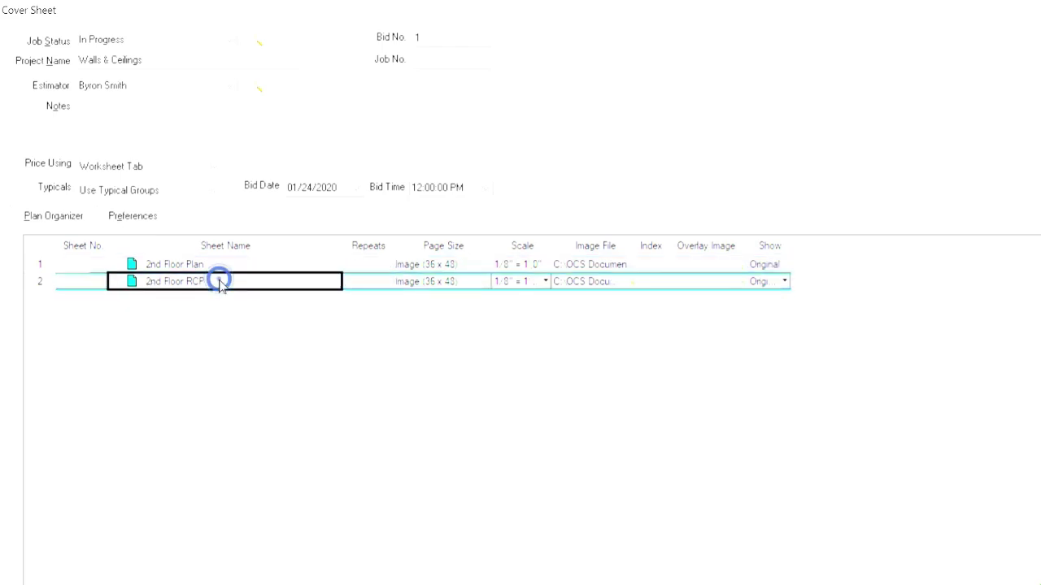
left_click(220, 281)
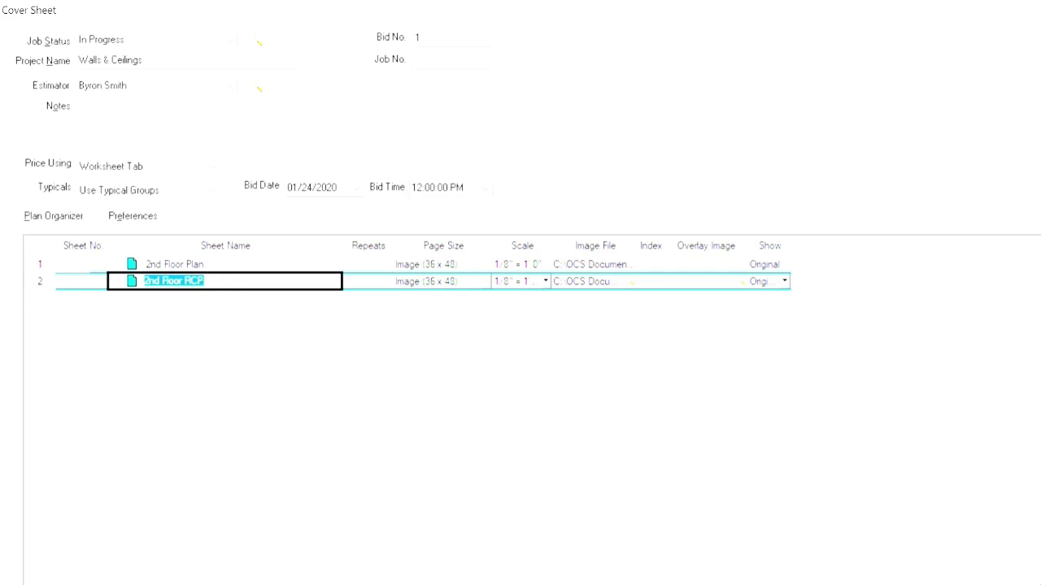
type("3rd - 8t")
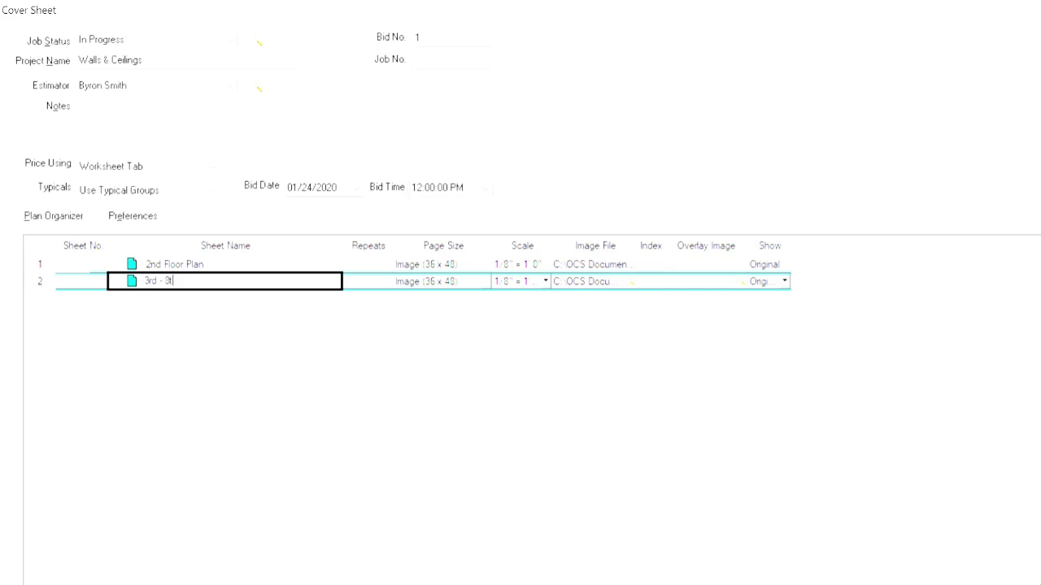
type("h Floor Plan")
- Set the repeats of the 3rd - 8th Floor Plan sheet to 5 and collapse its list of repeated areas
left_click(358, 284)
left_click(348, 281)
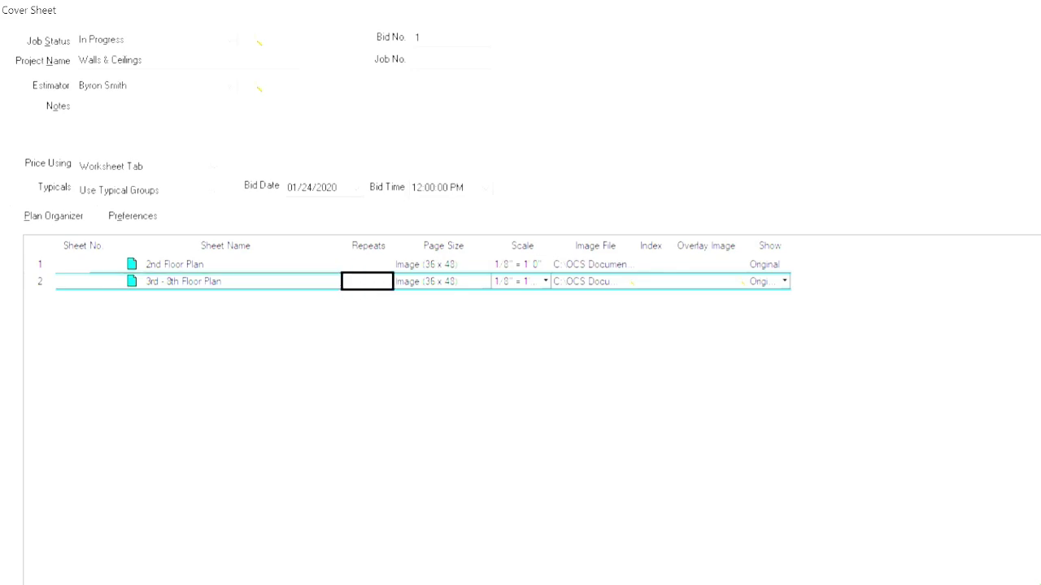
key("Tab")
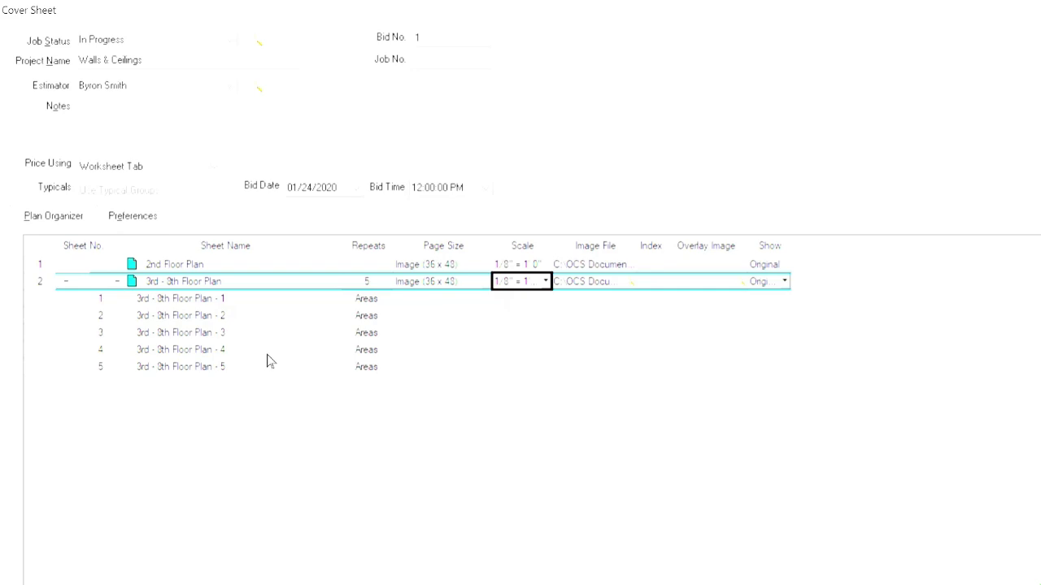
double_click(347, 285)
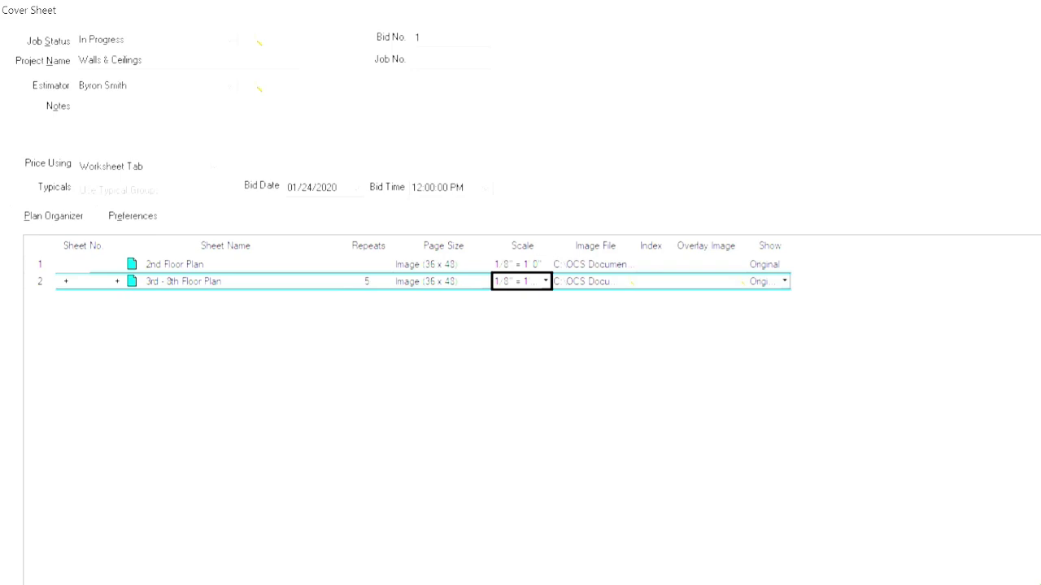
- Add a blank third sheet and review its page size and scale choices, keeping the defaults
left_click(224, 298)
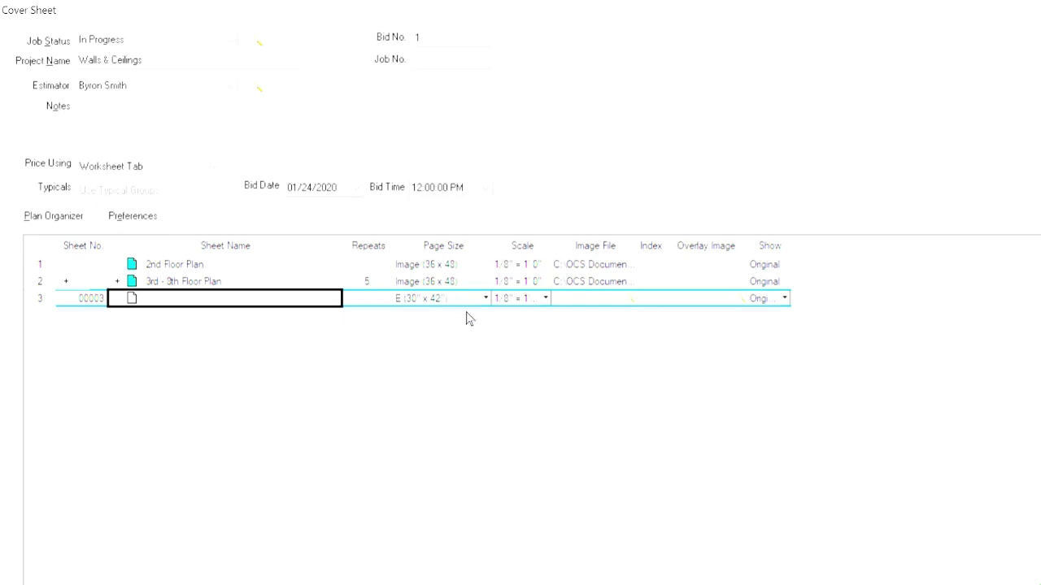
left_click(486, 298)
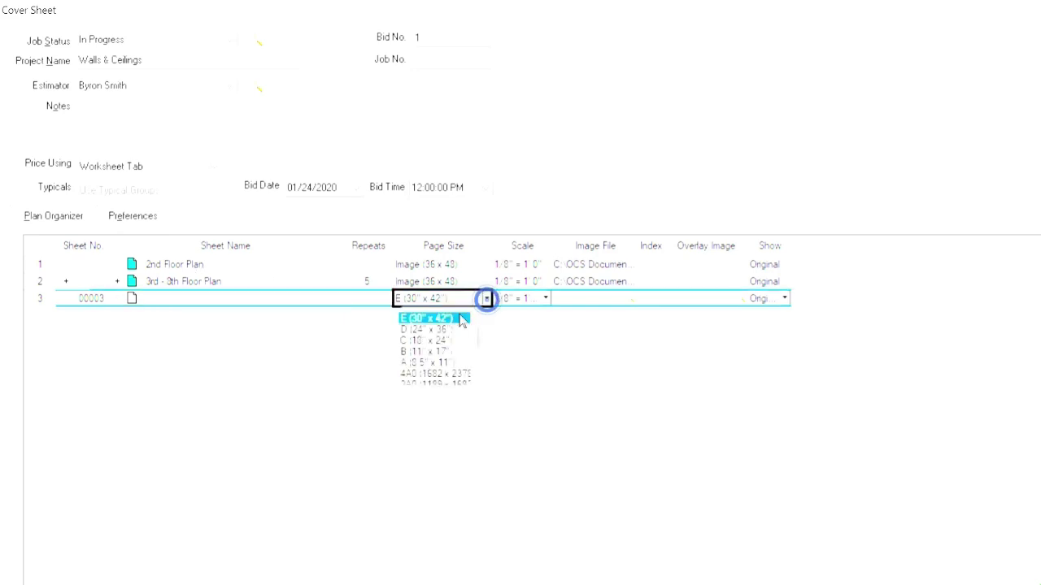
scroll(454, 327, "down", 2)
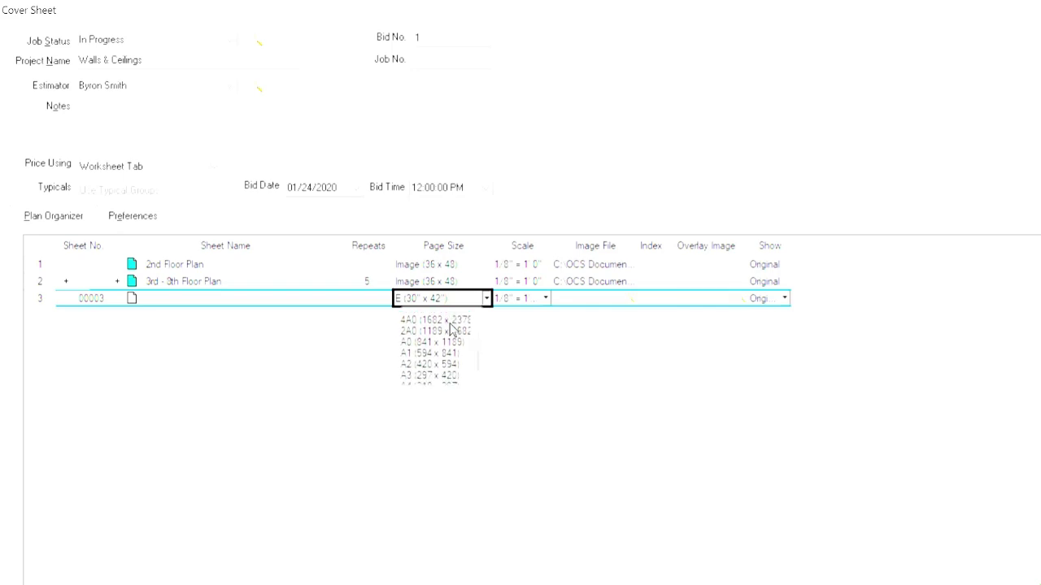
scroll(452, 329, "down", 1)
scroll(453, 329, "up", 3)
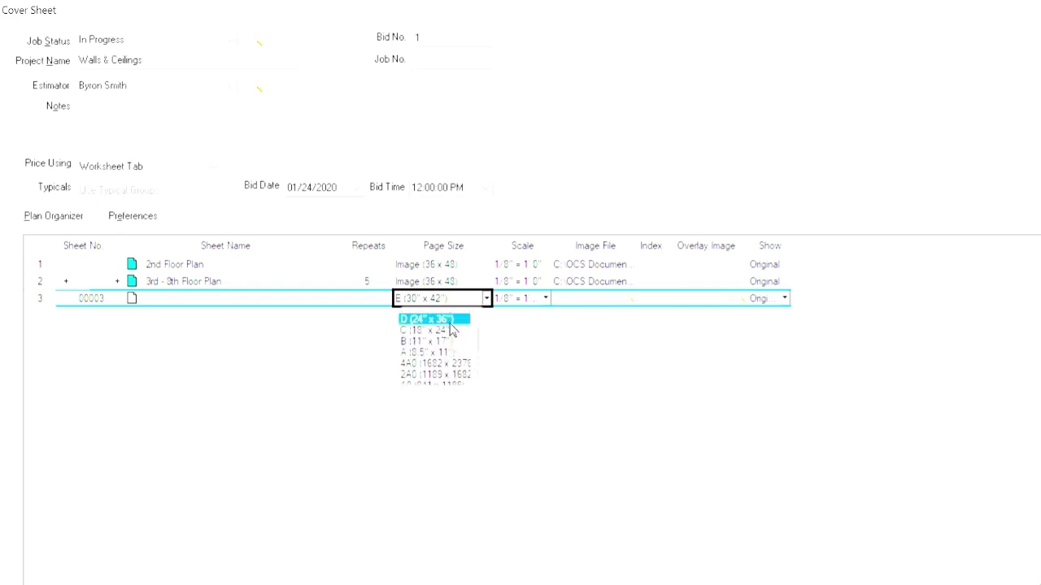
left_click(520, 327)
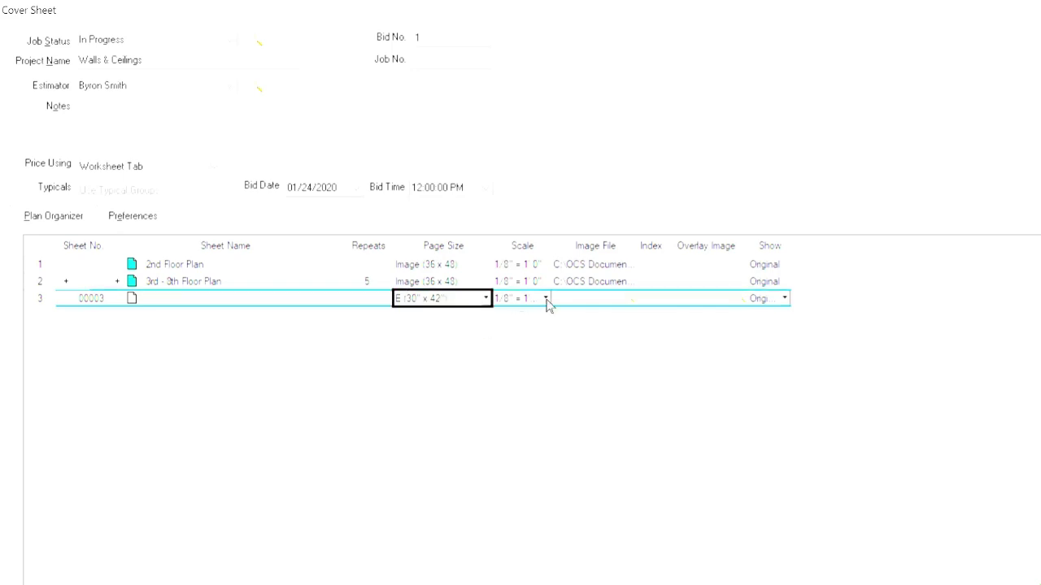
left_click(546, 300)
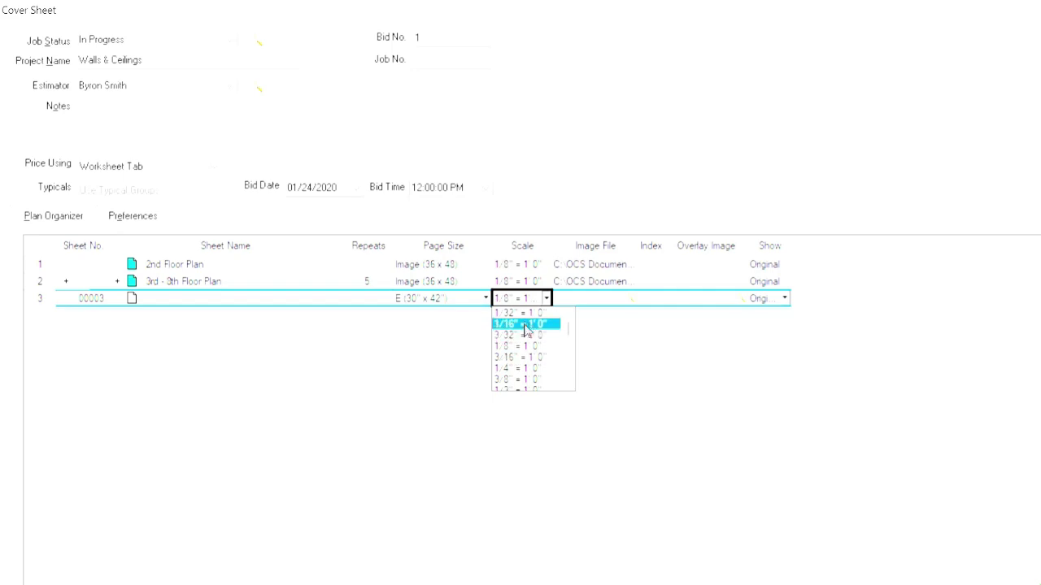
left_click(616, 335)
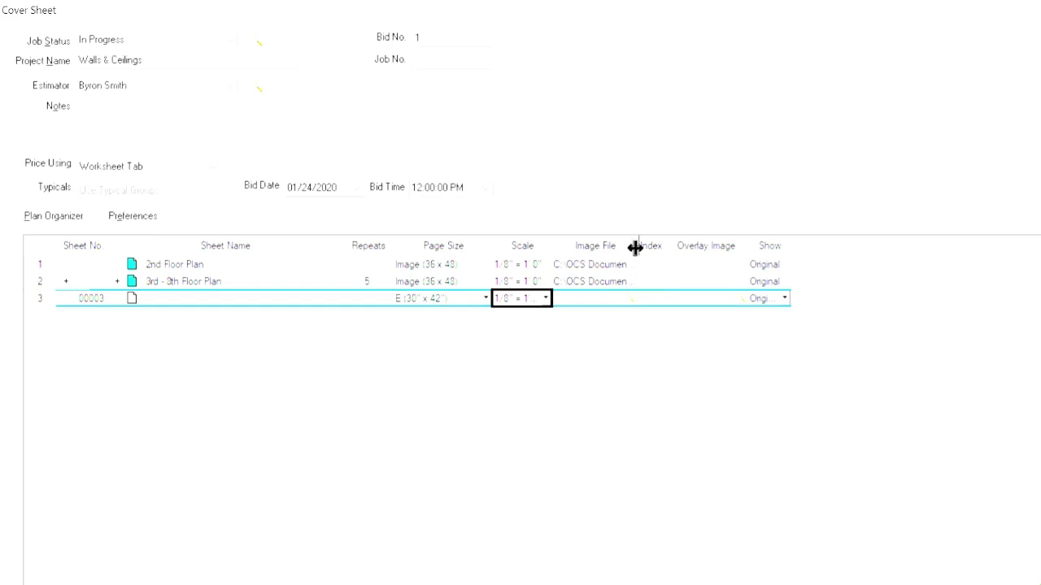
- Widen the Image File column to fit the full file paths and open the third sheet's Show options
left_click_drag(657, 248, 681, 251)
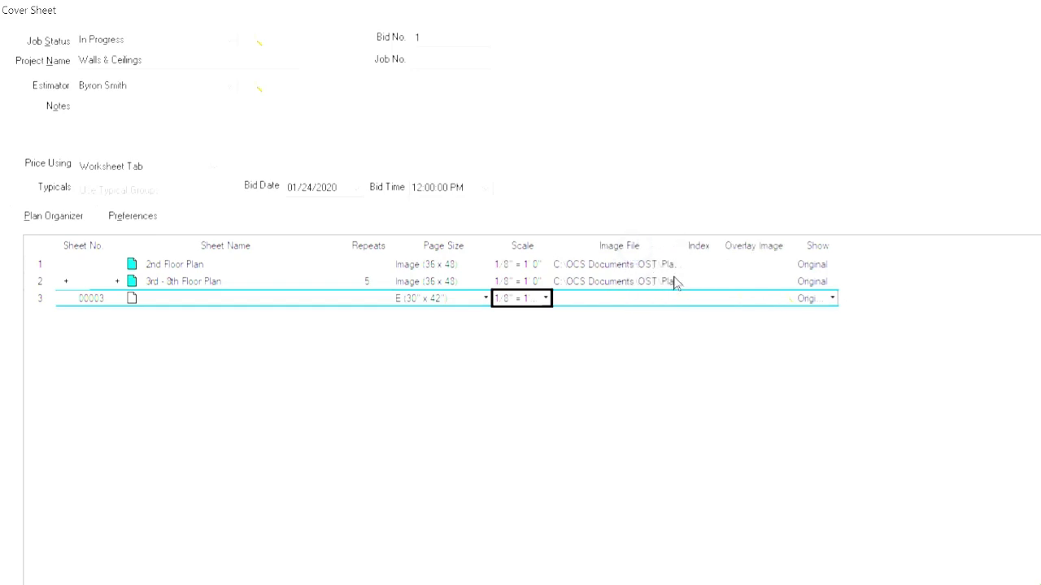
double_click(691, 242)
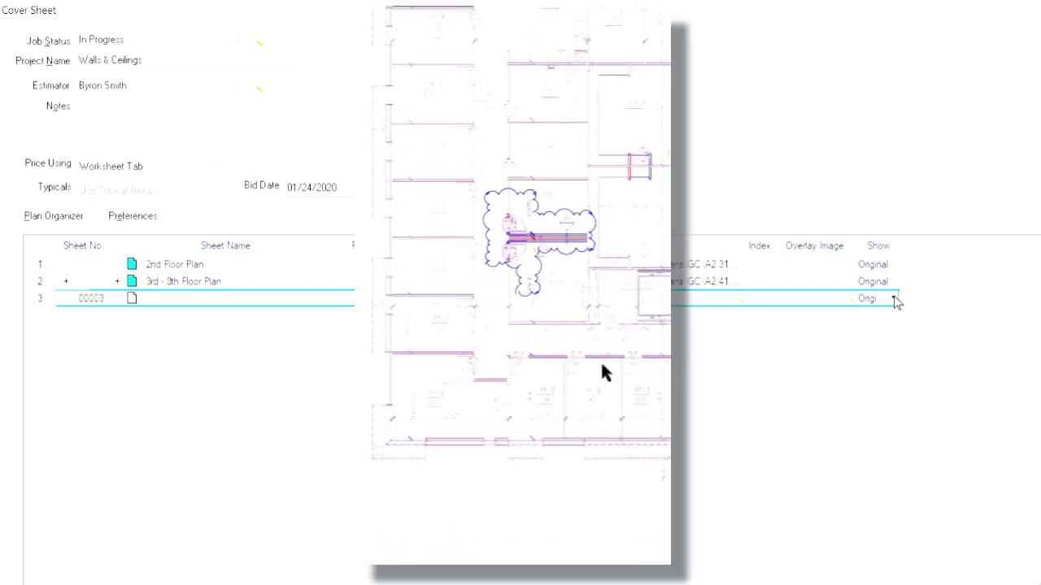
left_click(894, 301)
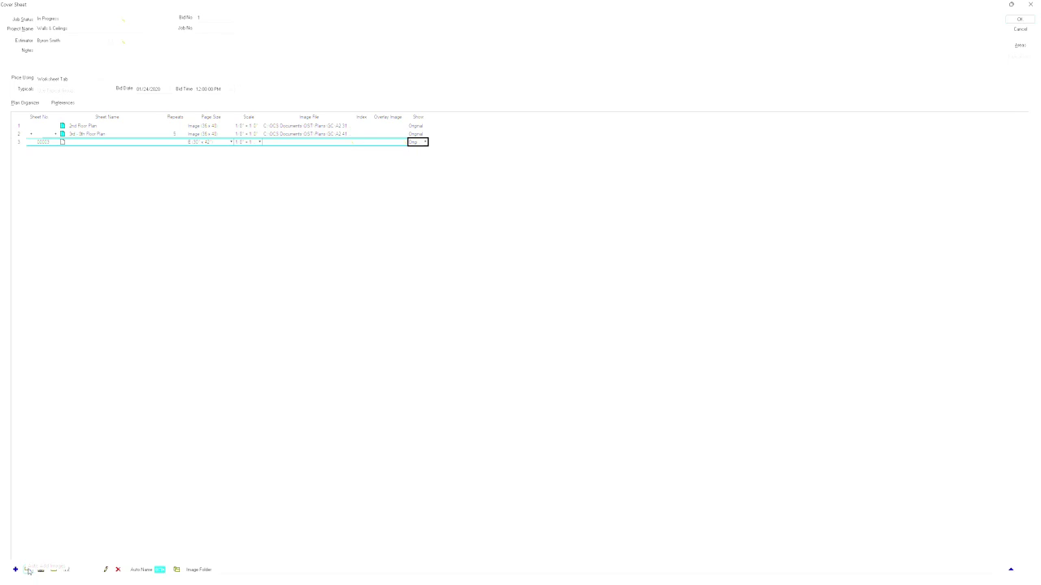
- Open the Add Images dialog, select the first bid-set drawing, browse the Converted folder, and close without adding anything
left_click(27, 571)
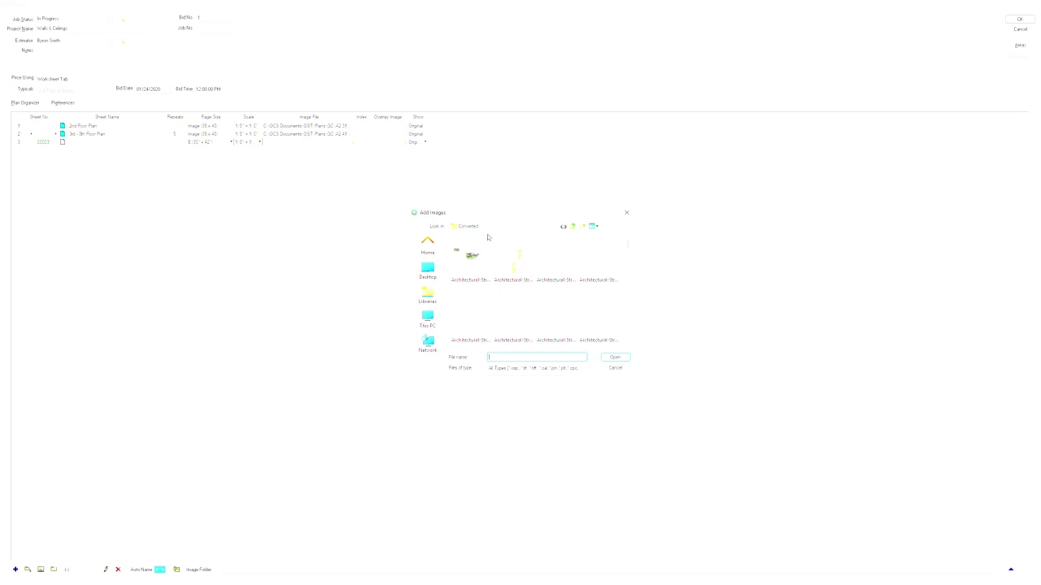
mouse_move(470, 261)
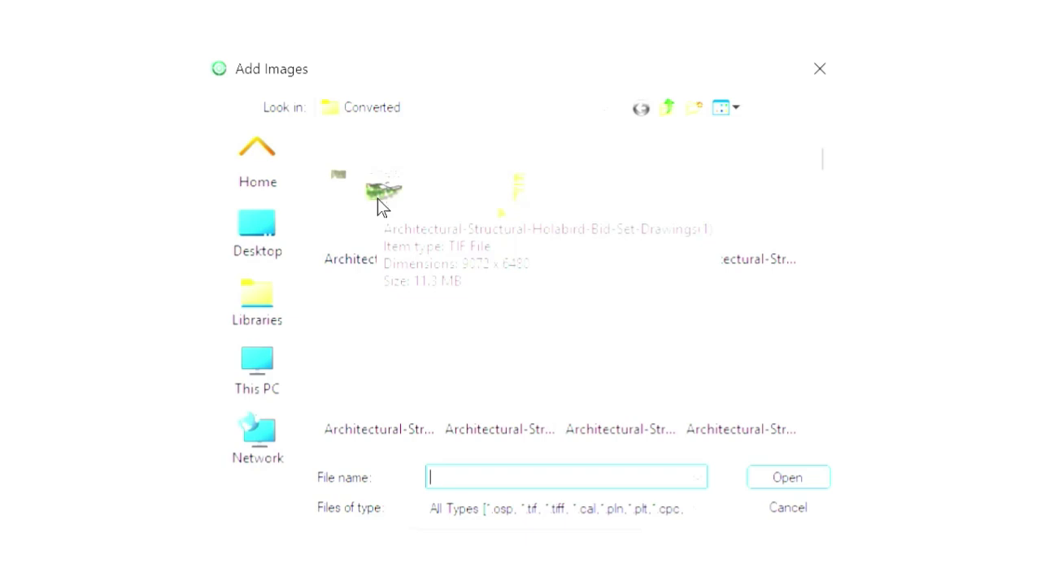
left_click(377, 200)
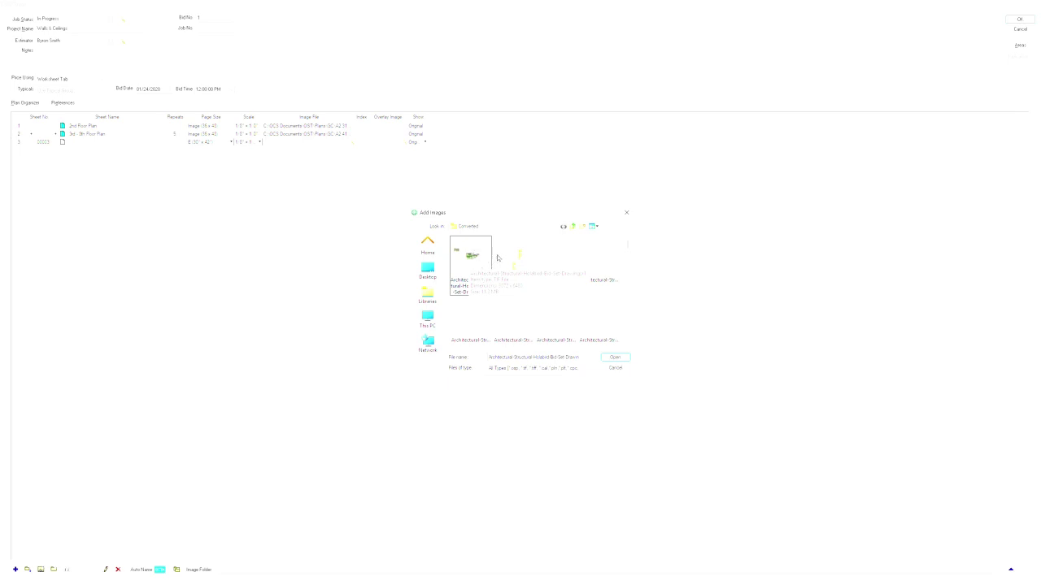
left_click_drag(627, 245, 625, 339)
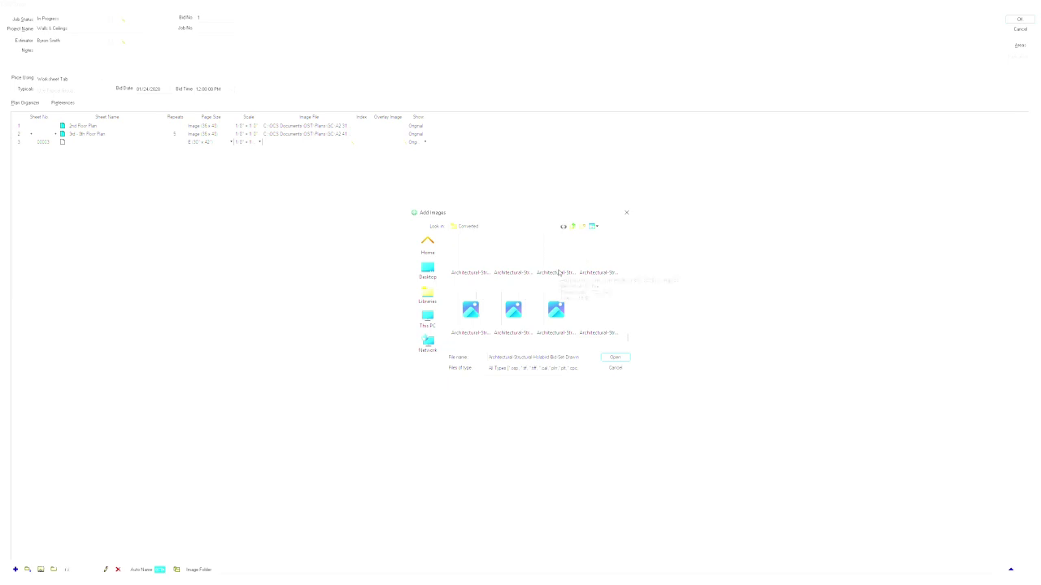
left_click(608, 361)
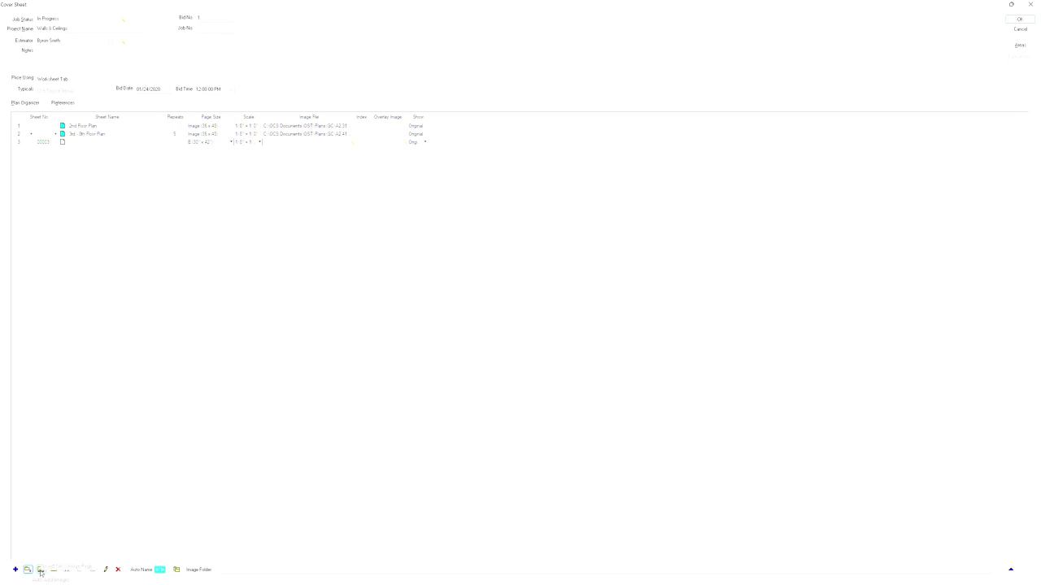
- Open the other add-image command, select a drawing in the second row of files, and cancel without adding it
left_click(41, 571)
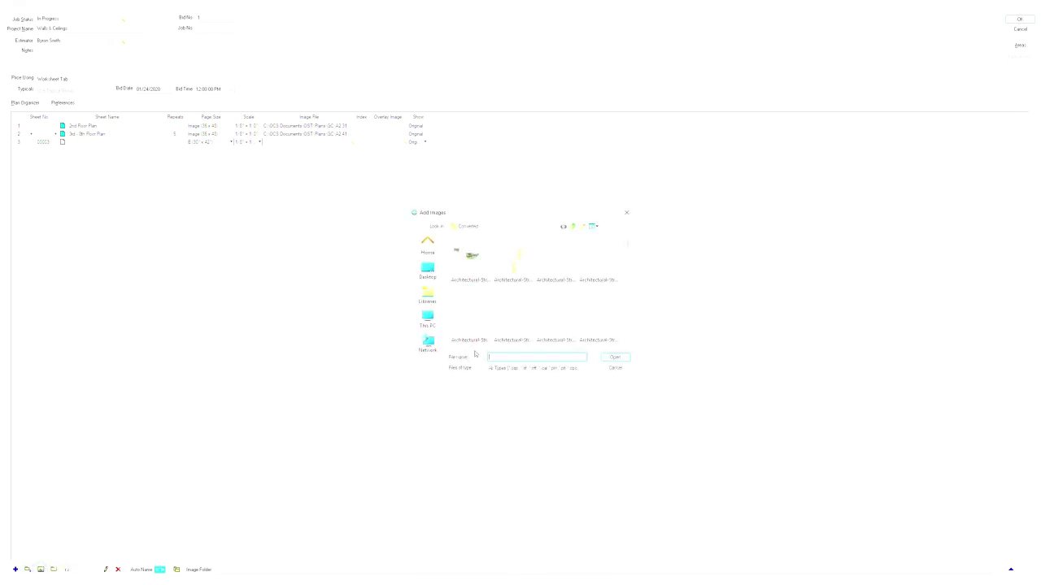
left_click(516, 328)
left_click(572, 328)
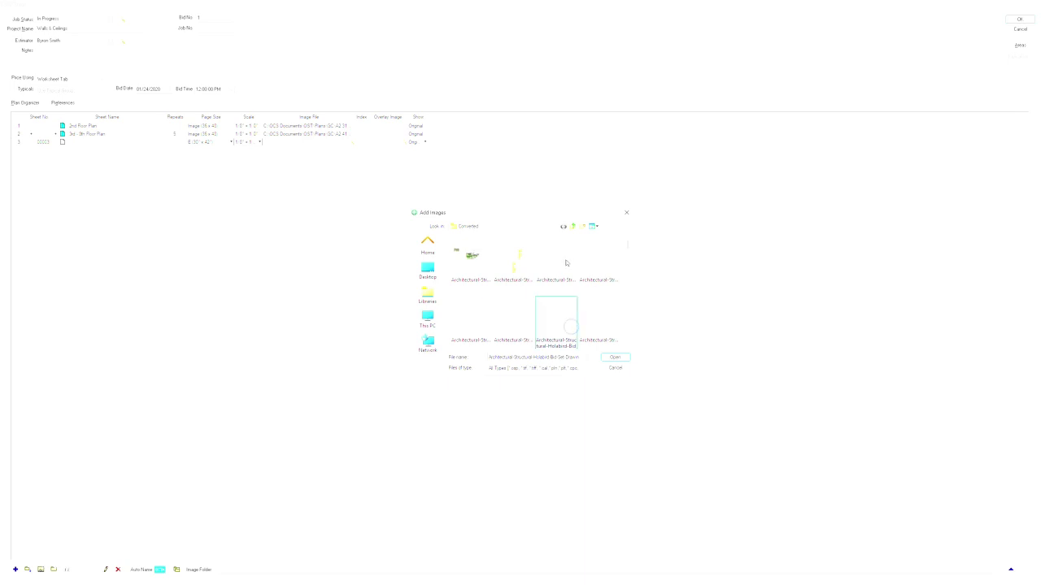
left_click(614, 366)
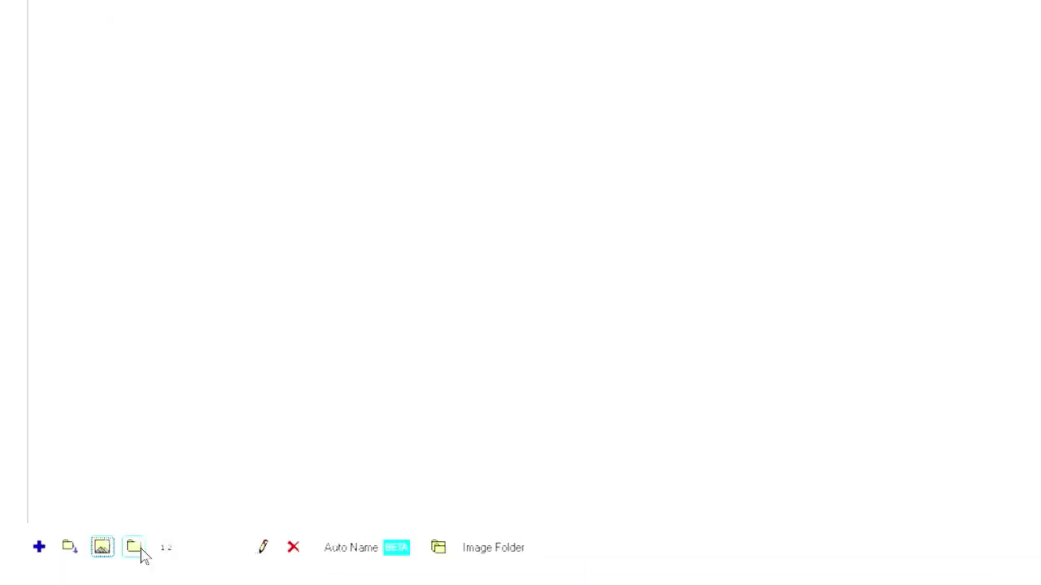
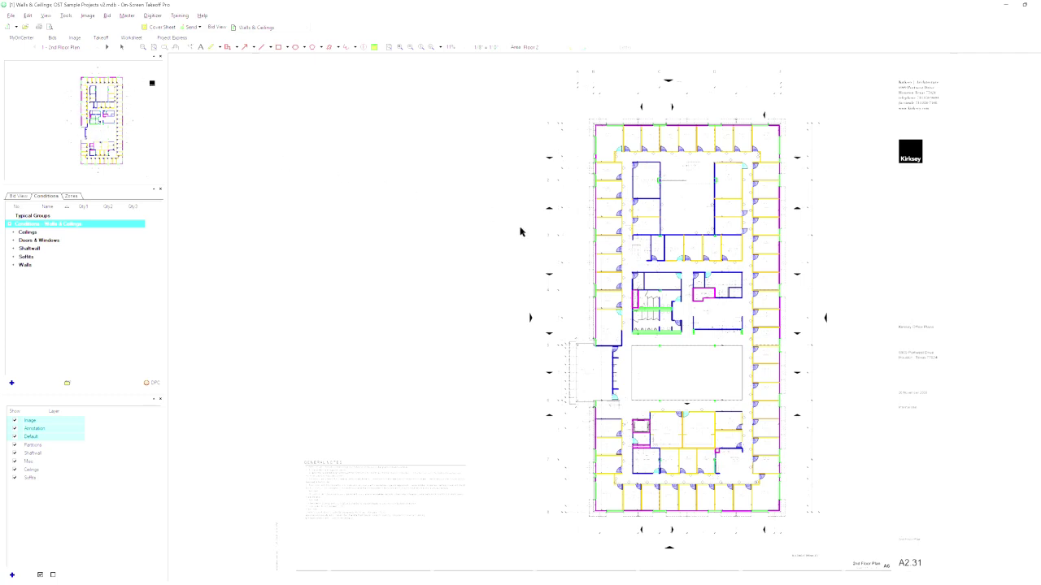
- Zoom in on the 2nd Floor Plan and centre the view on the core rooms between grid lines 3 and 5
scroll(520, 232, "up", 3)
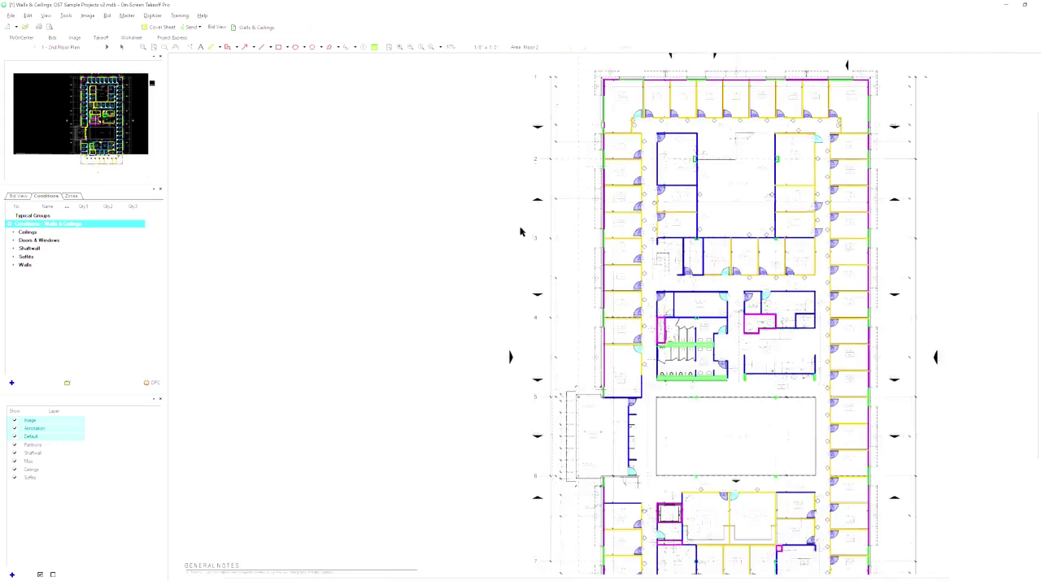
scroll(520, 231, "up", 2)
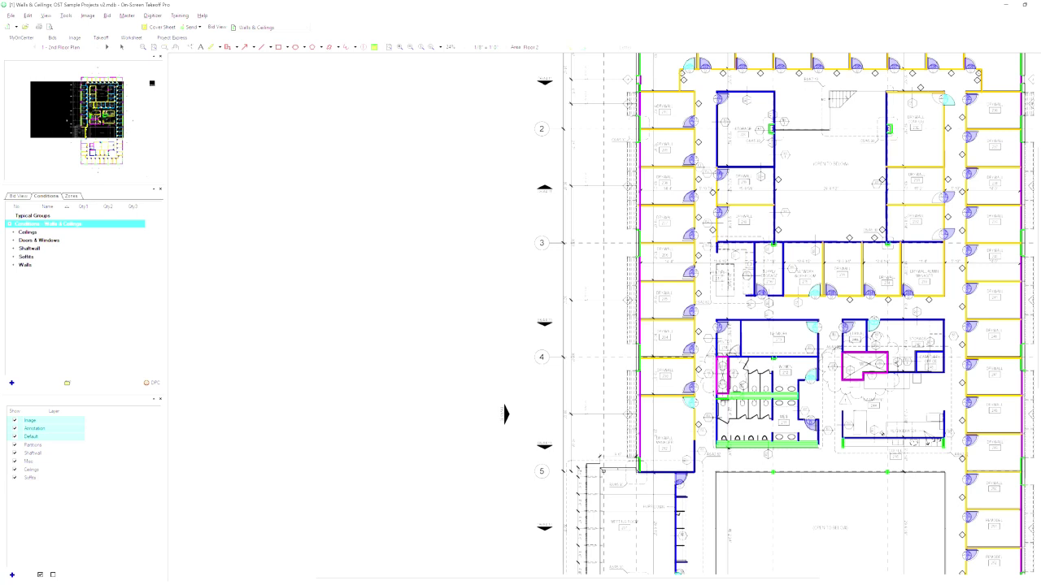
left_click_drag(81, 106, 73, 134)
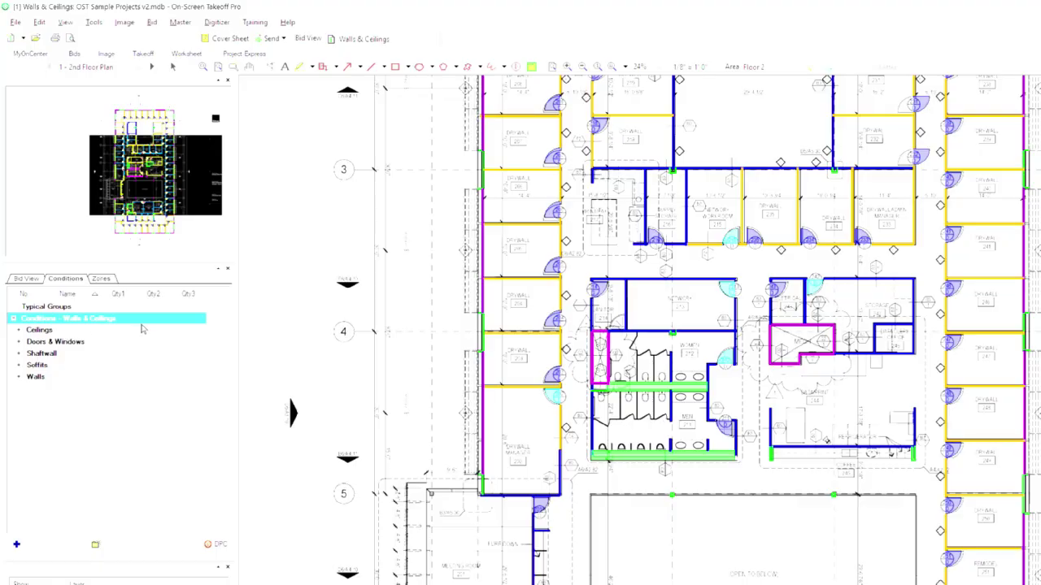
- Expand all the groups in the Conditions list so that every condition under each type is listed
left_click(19, 331)
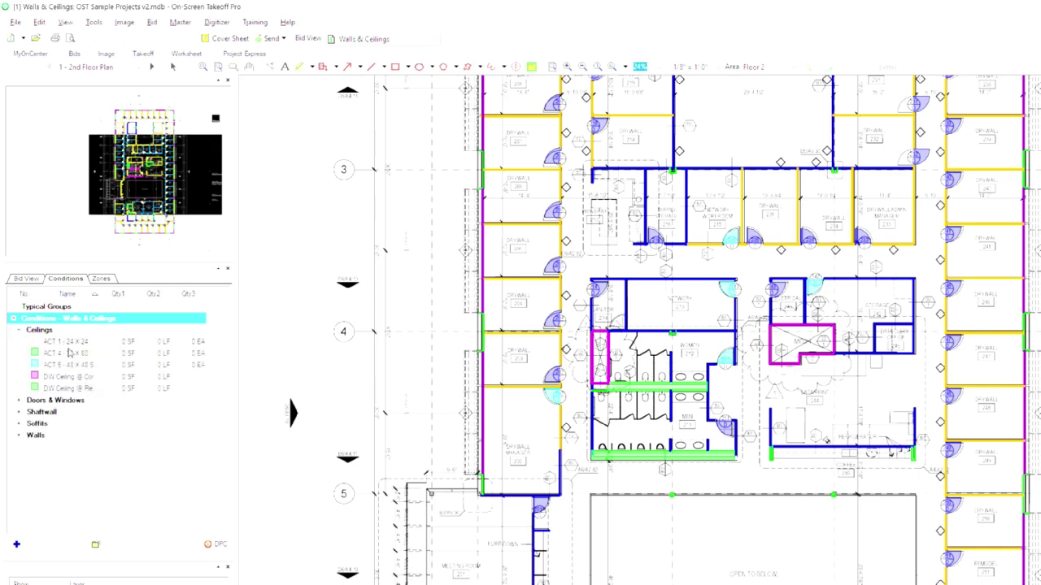
right_click(130, 466)
left_click(175, 538)
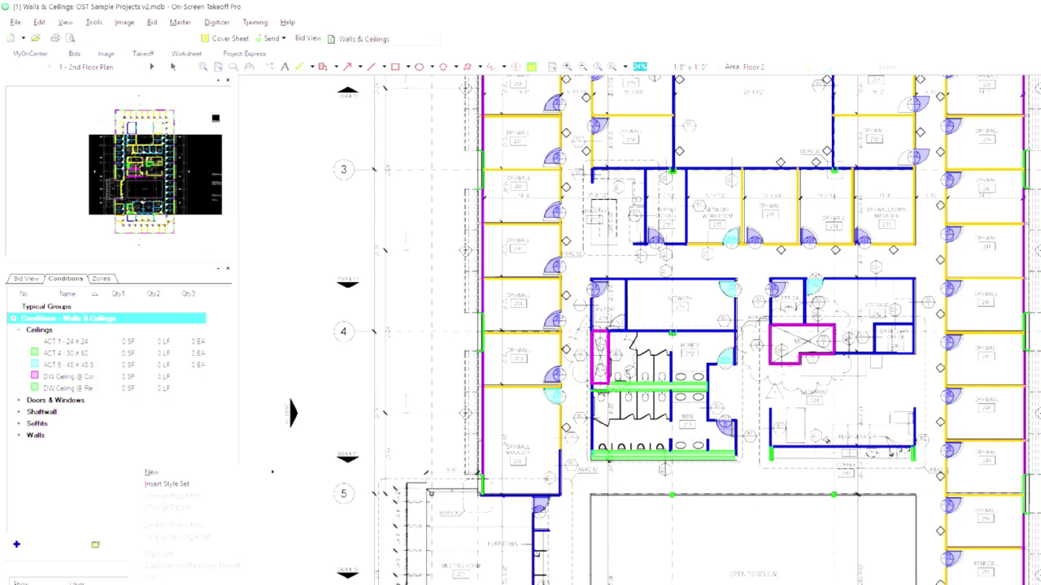
scroll(57, 436, "up", 1)
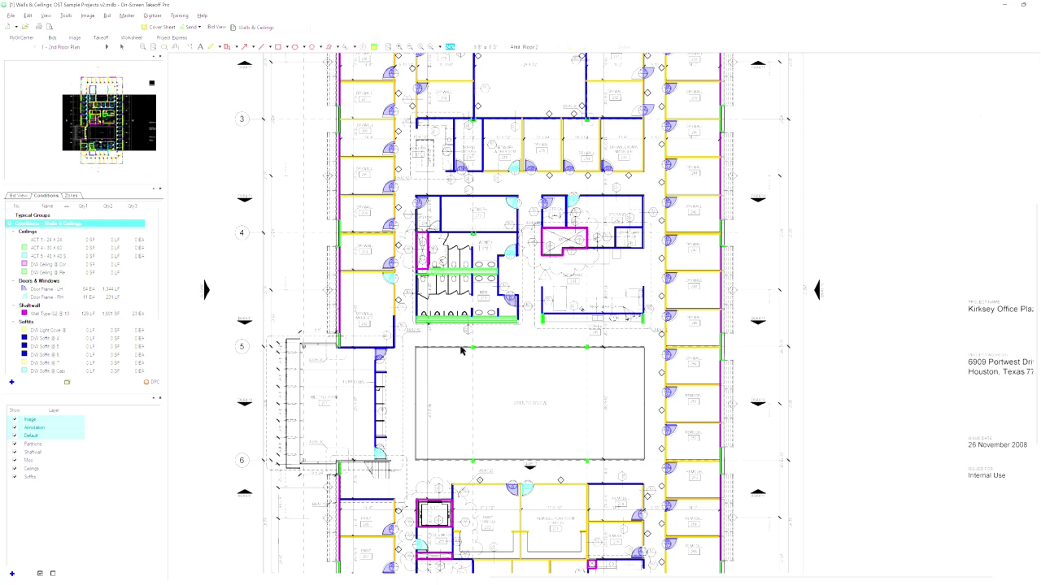
- Select the shaft wall takeoff south of grid line 6 and open the Wall Type Q2 @ 13' condition properties, placing the dialog mid-plan
left_click(437, 499)
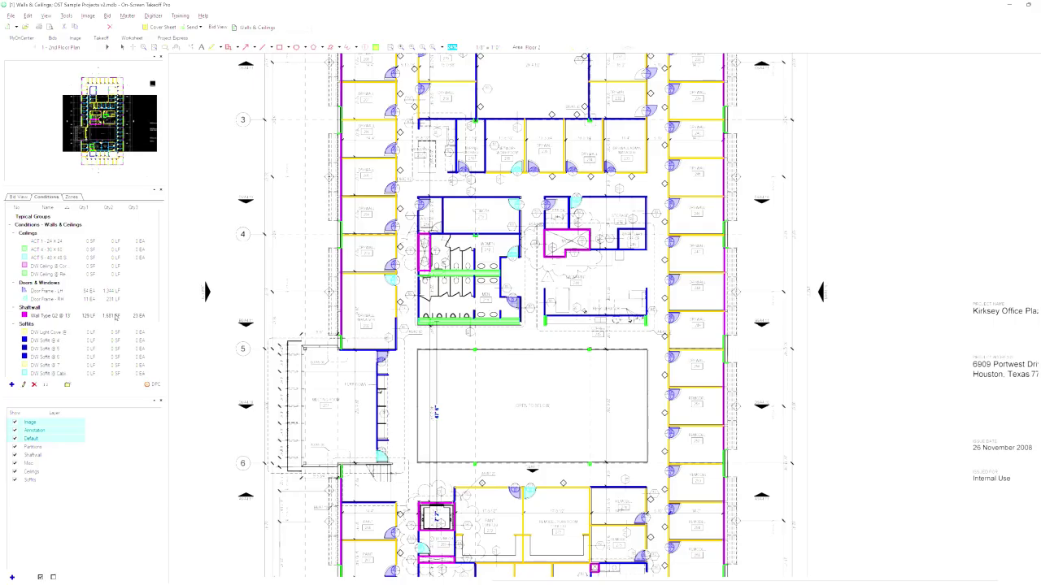
double_click(116, 317)
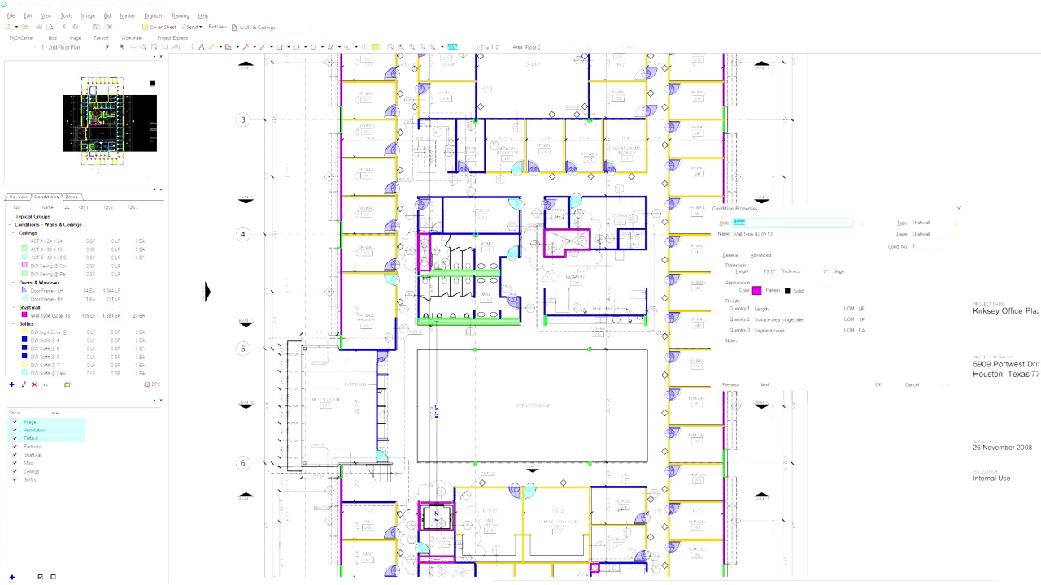
left_click_drag(769, 212, 409, 166)
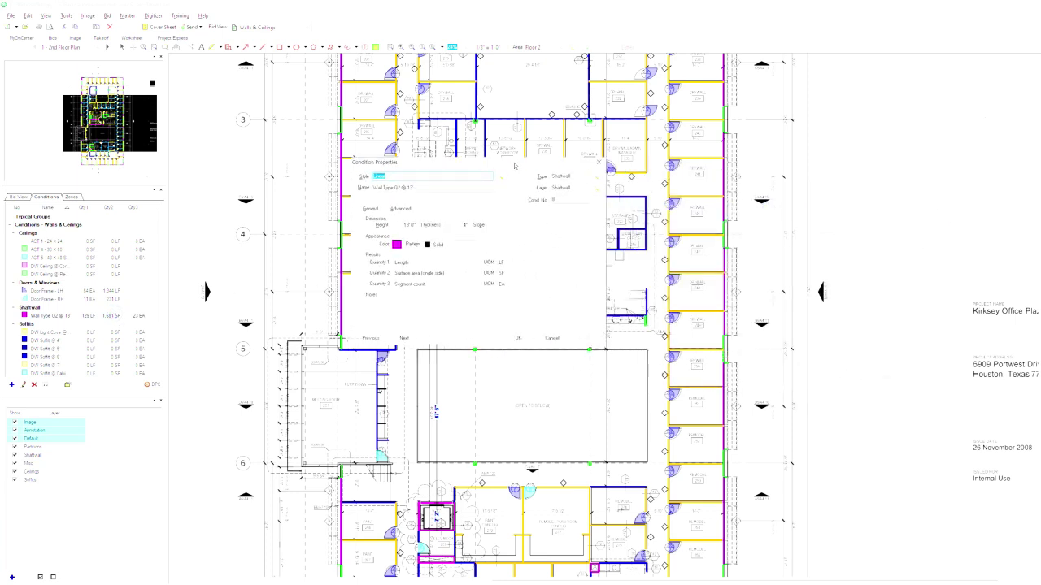
left_click_drag(514, 166, 566, 200)
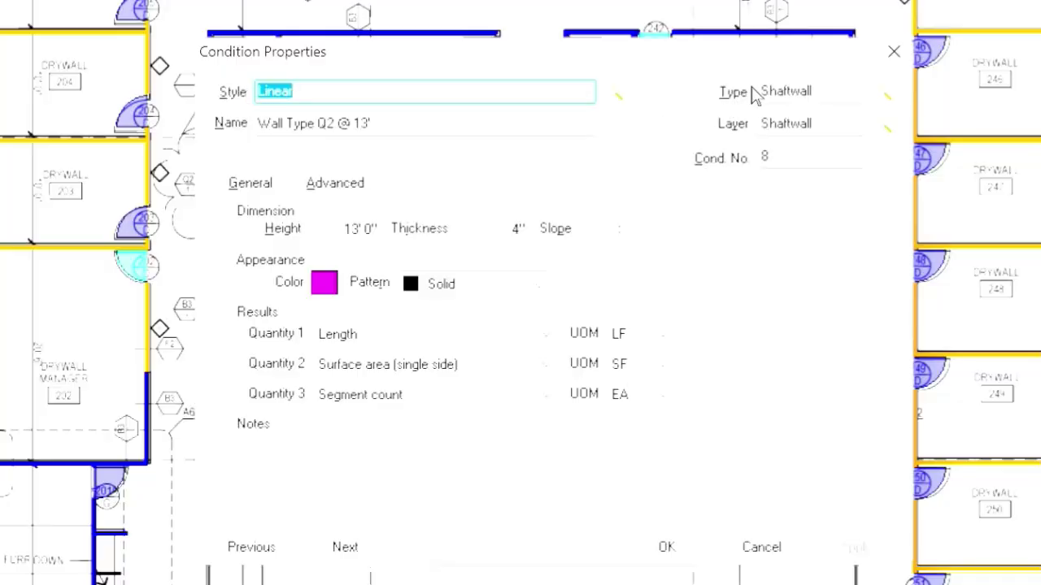
- Examine the available condition types and bid layers for the shaft wall condition, leaving both assignments as Shaftwall
left_click(884, 94)
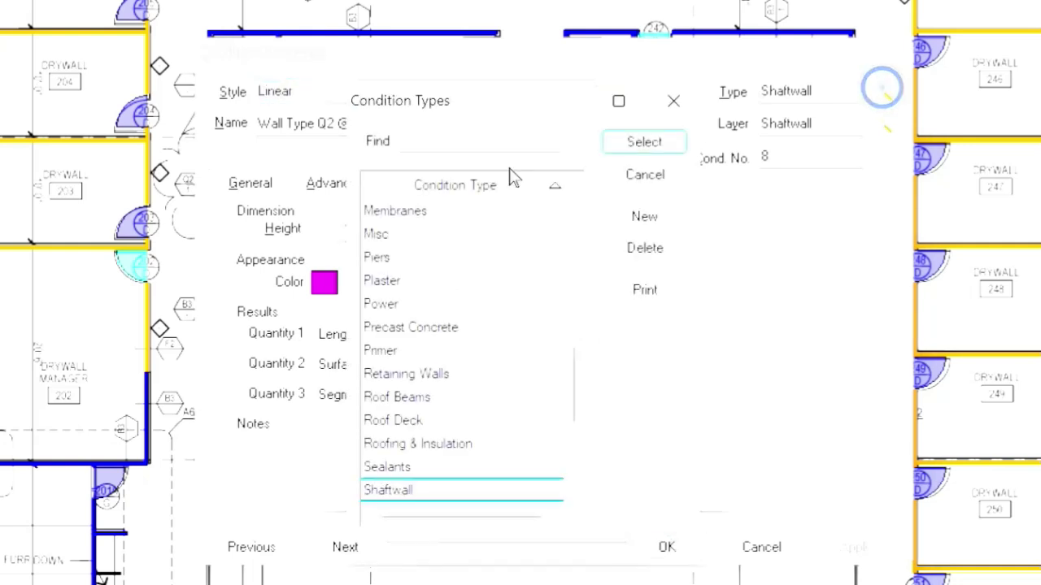
left_click_drag(573, 388, 580, 258)
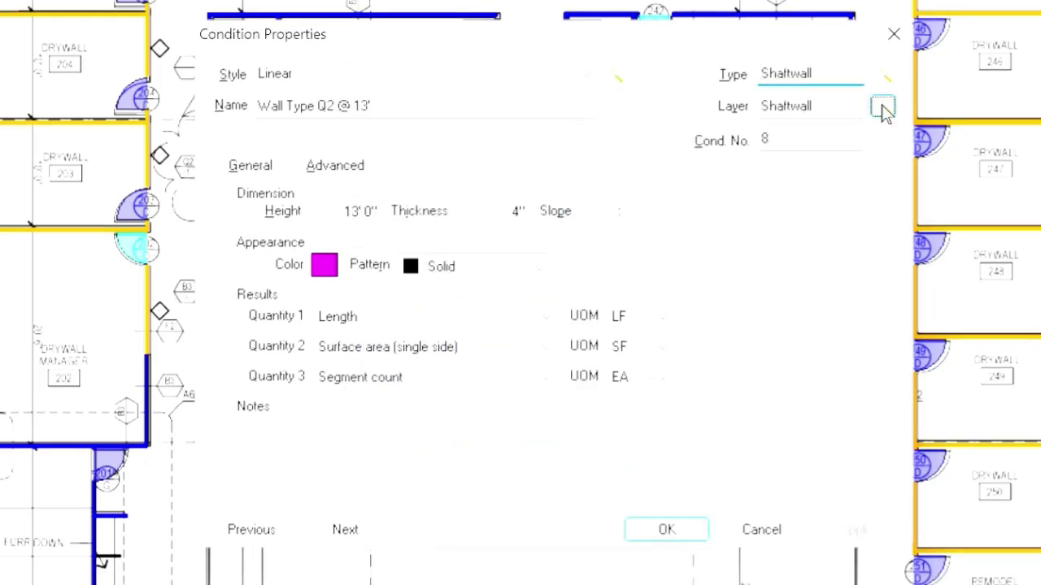
left_click(882, 106)
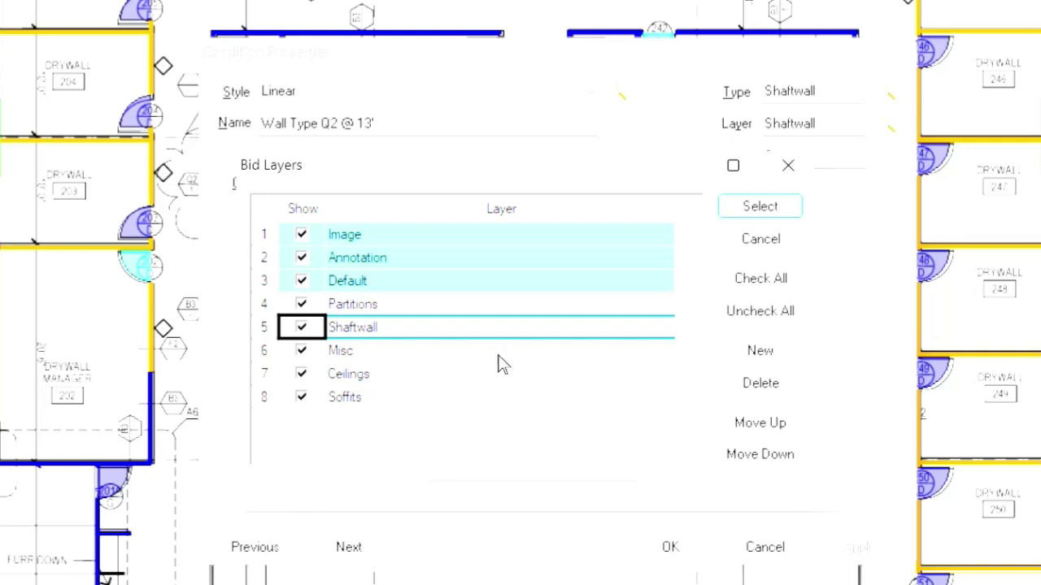
left_click(785, 251)
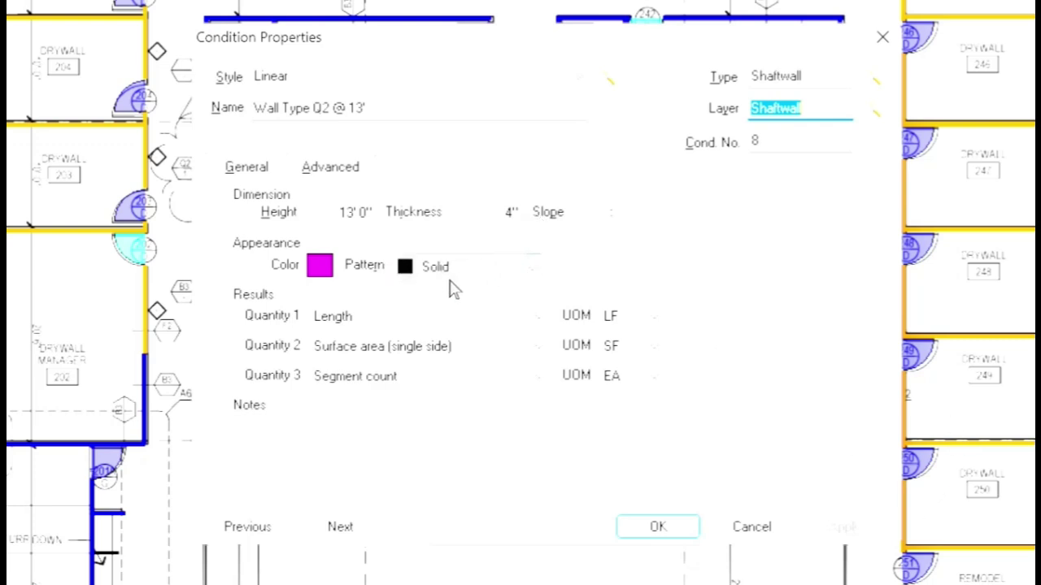
- Review the shaft wall condition's colour palette, fill patterns and Quantity 1 units of measure without changing any of them
left_click(320, 266)
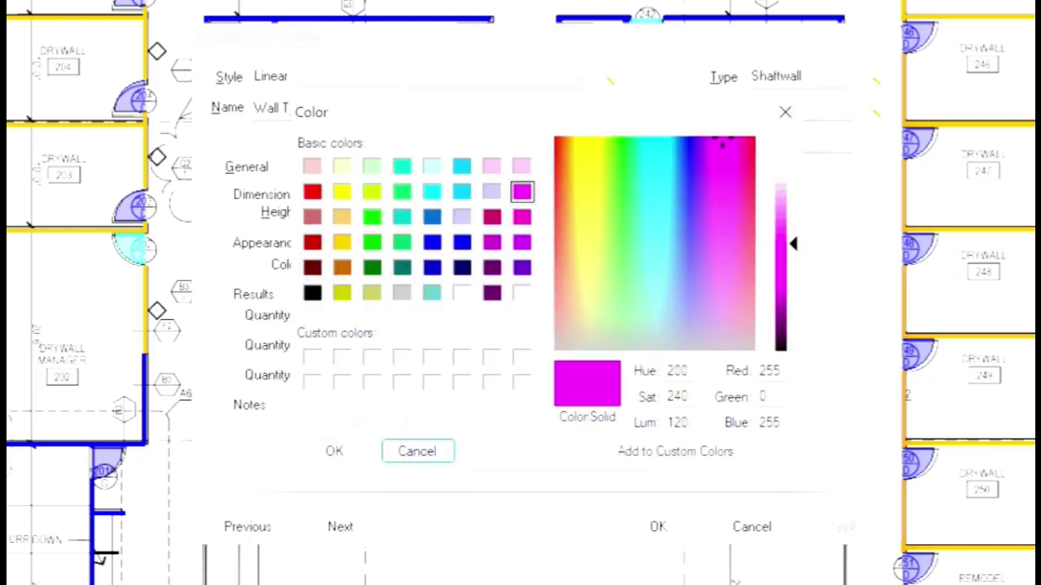
left_click(417, 450)
left_click(530, 270)
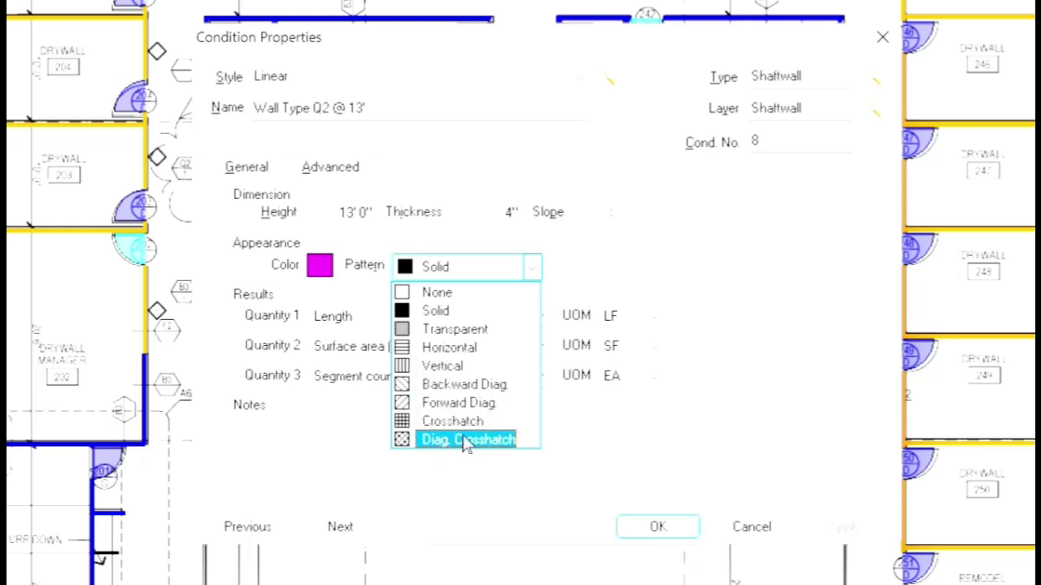
left_click(737, 269)
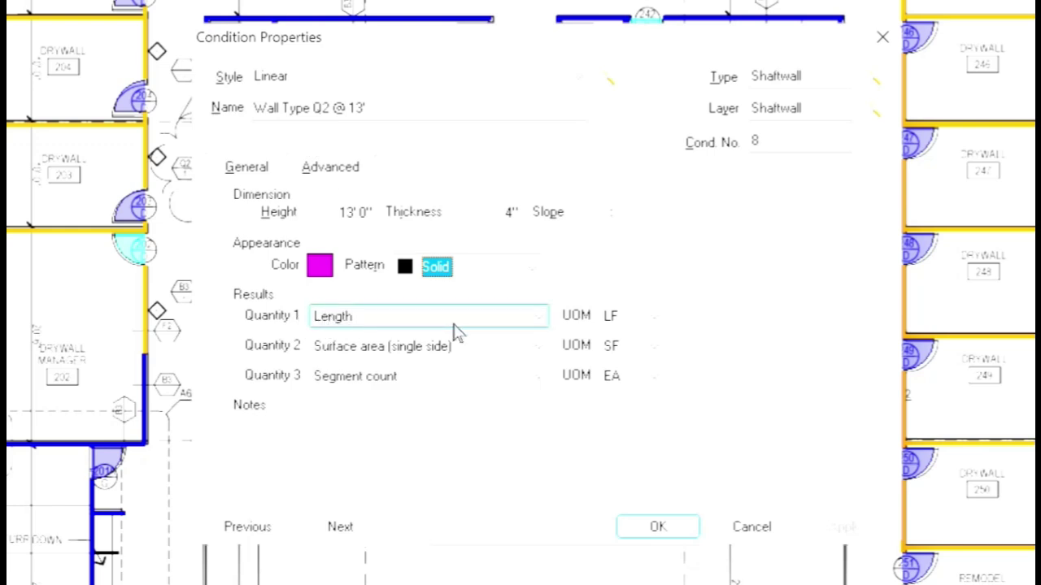
left_click(657, 319)
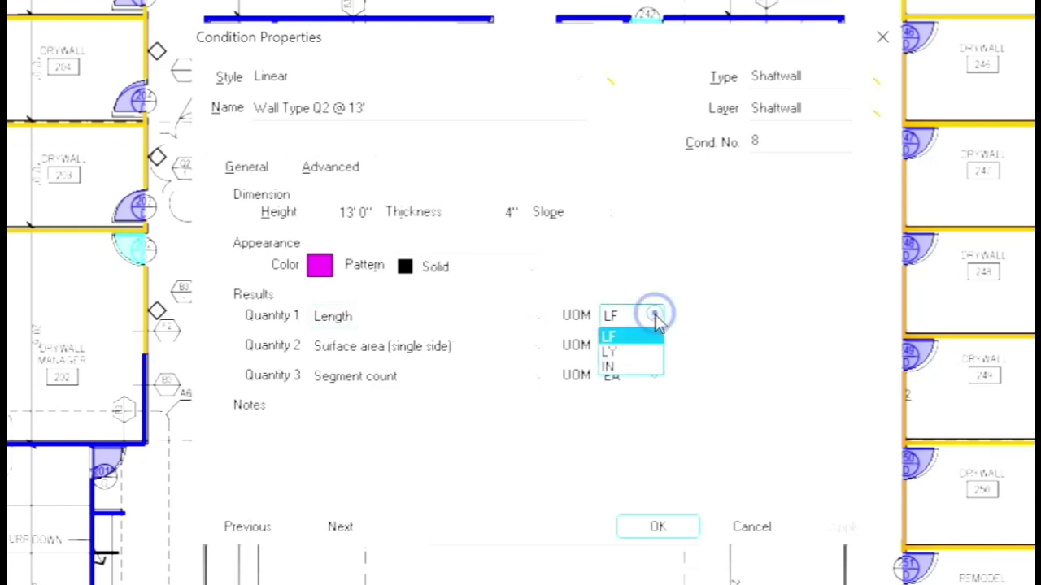
left_click(716, 325)
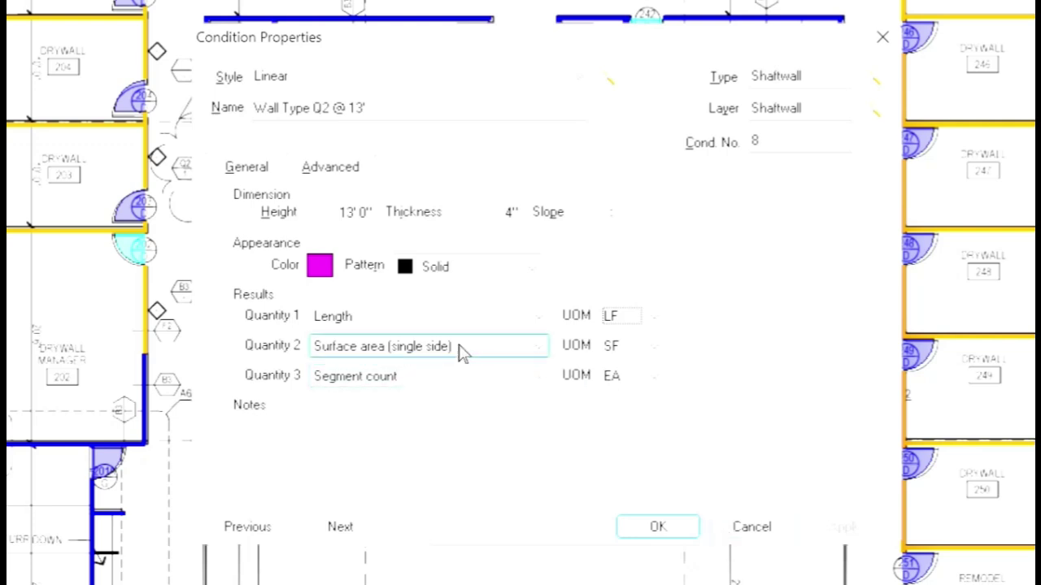
- Try the Round Quantity, Drop/Run and Connect options in the condition's advanced properties and close them without saving changes
left_click(333, 167)
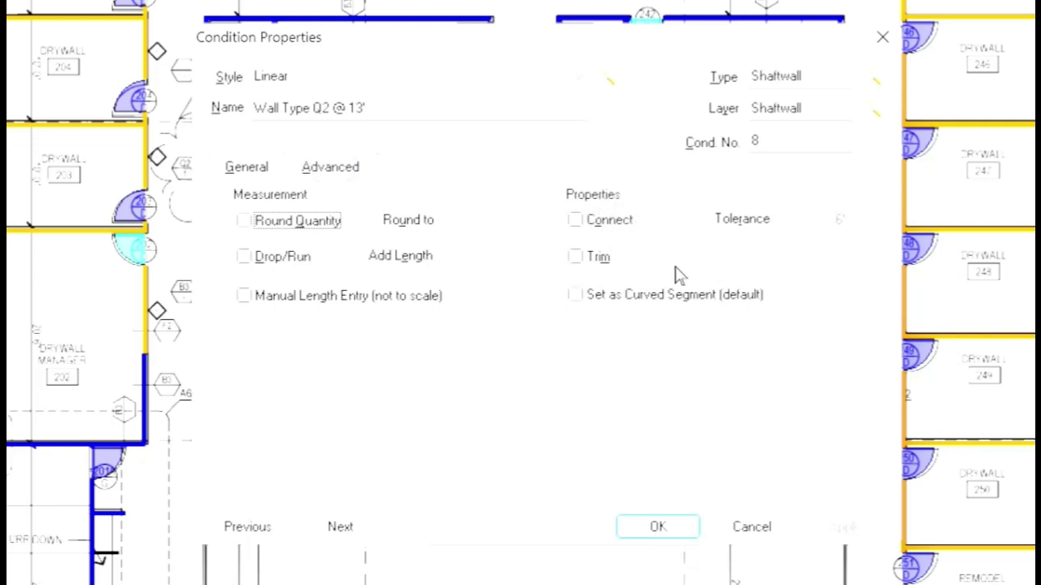
left_click(243, 220)
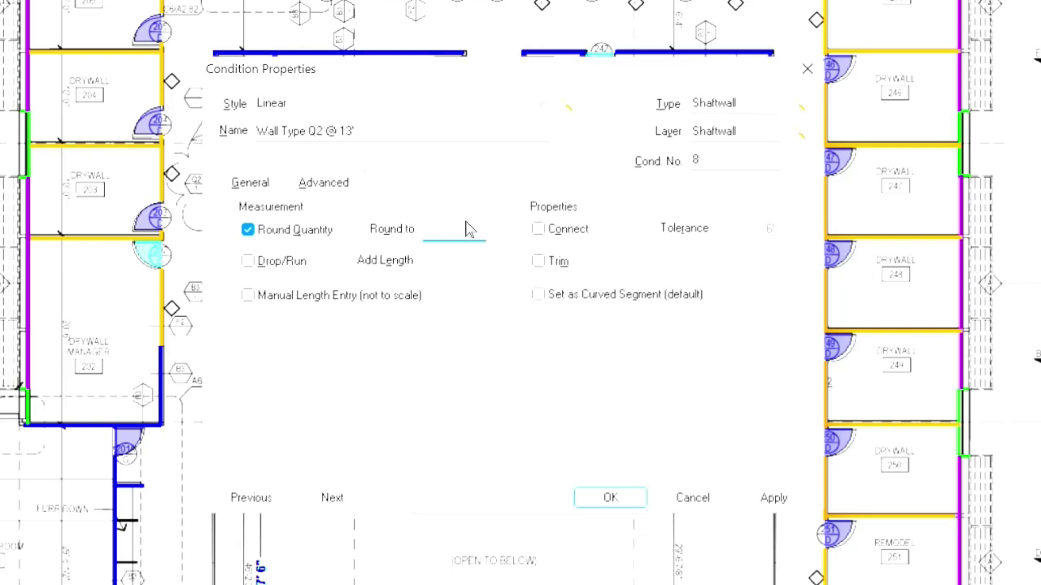
left_click(247, 229)
left_click(248, 261)
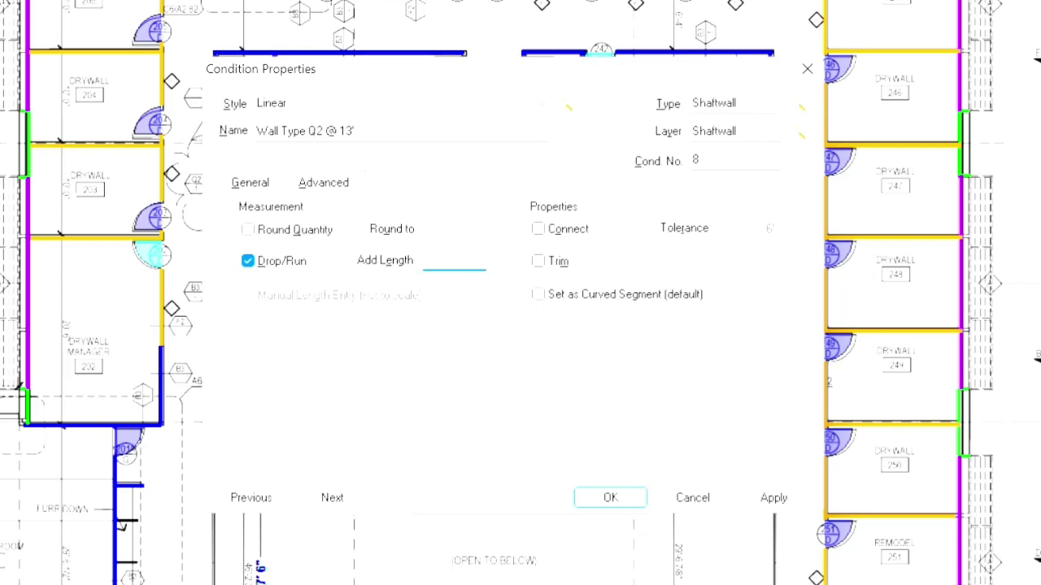
left_click(248, 261)
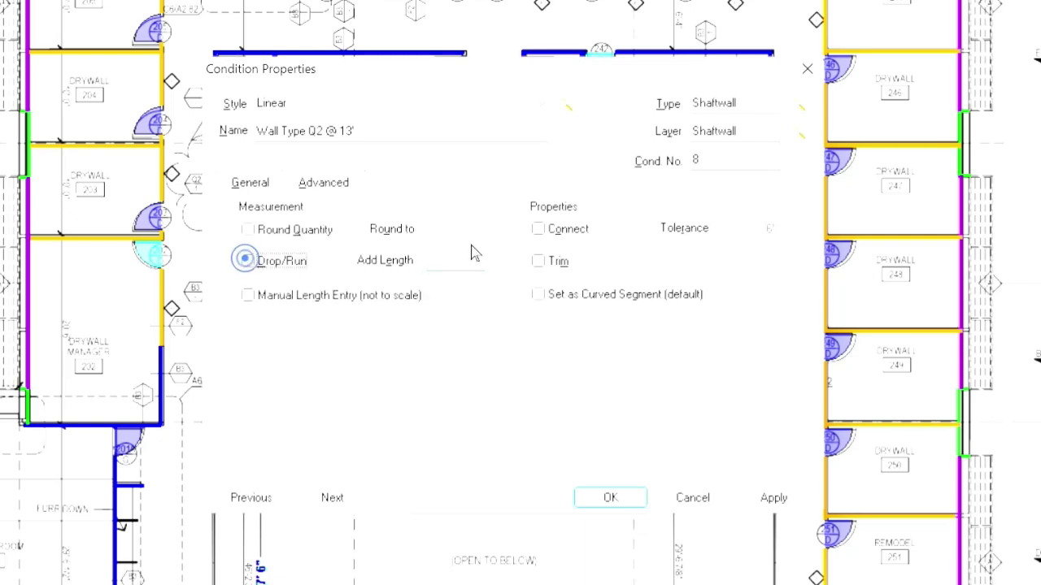
left_click(540, 231)
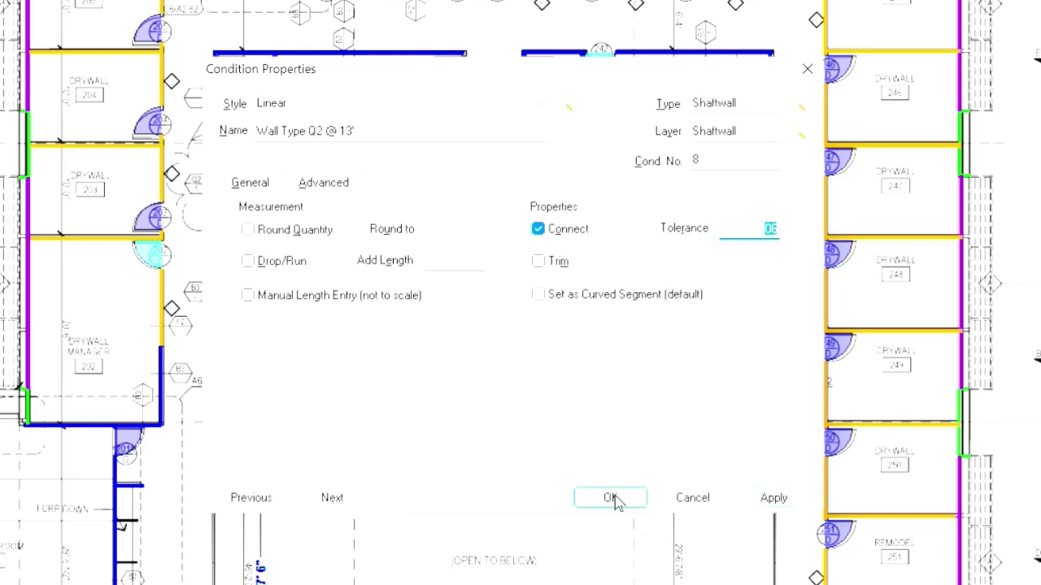
left_click(692, 499)
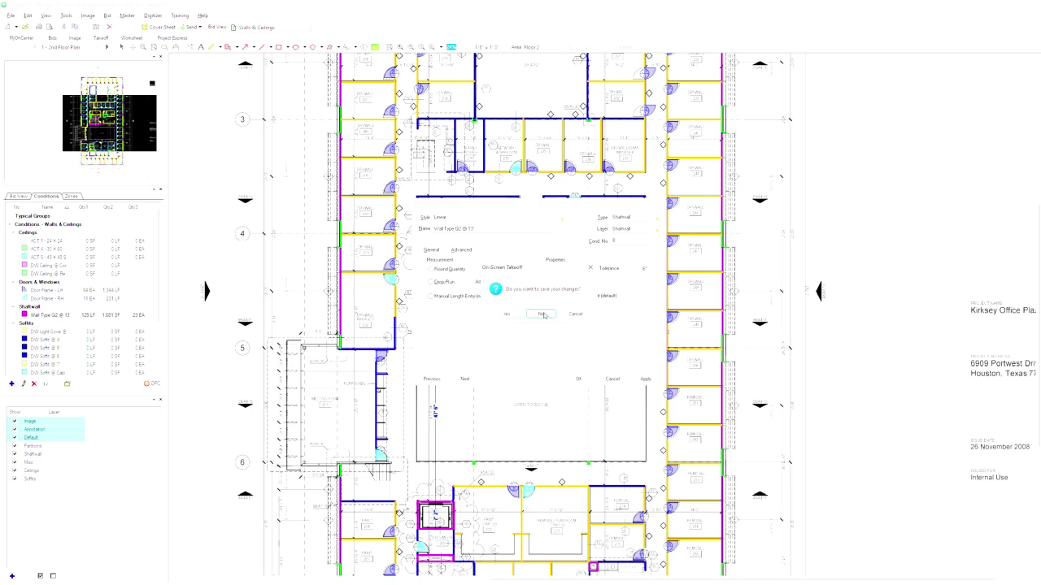
left_click(544, 315)
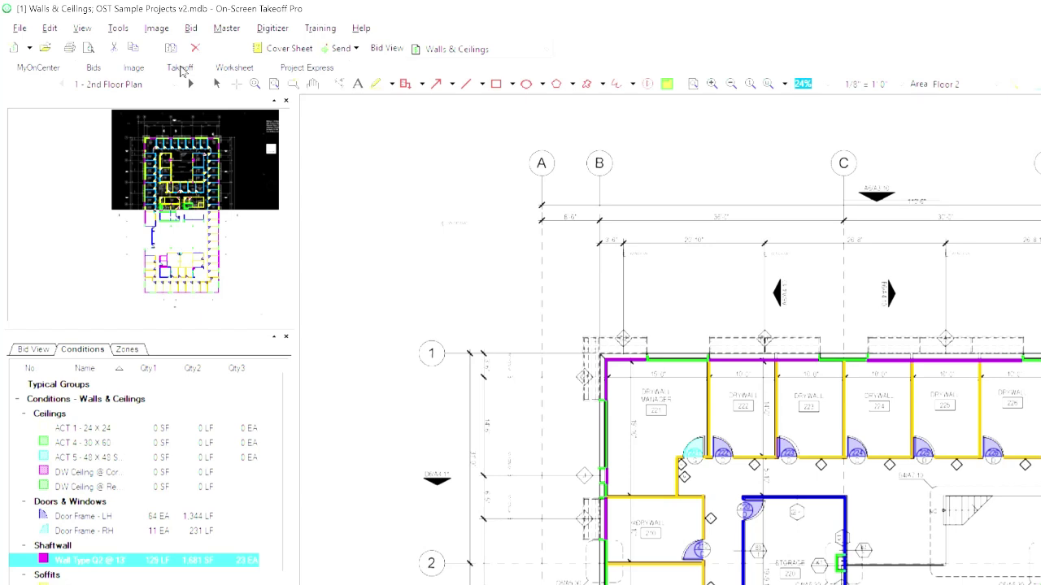
- Open the takeoff totals summary for the bid and group its conditions by area in addition to type
left_click(181, 70)
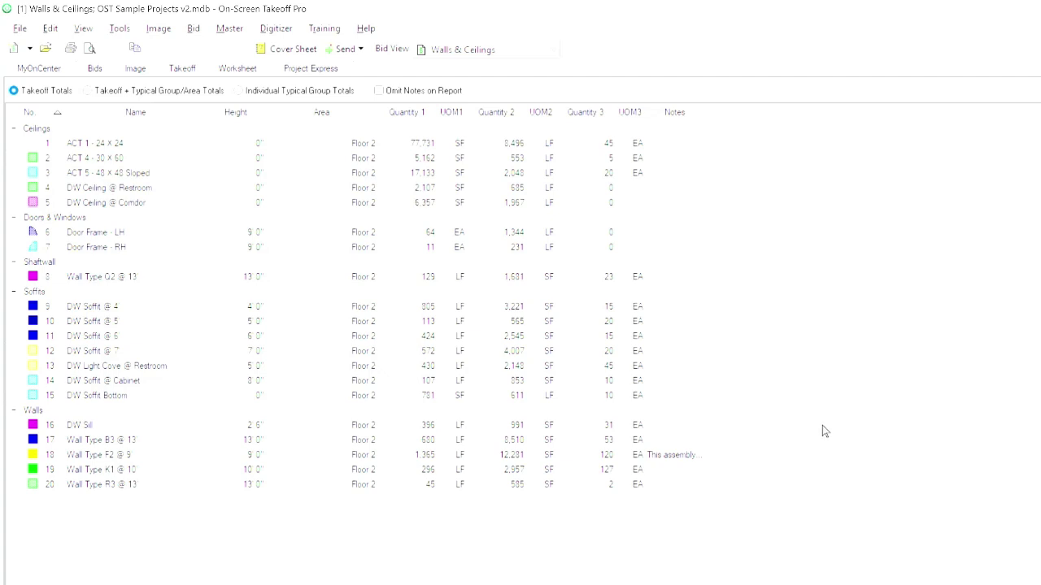
left_click(822, 425)
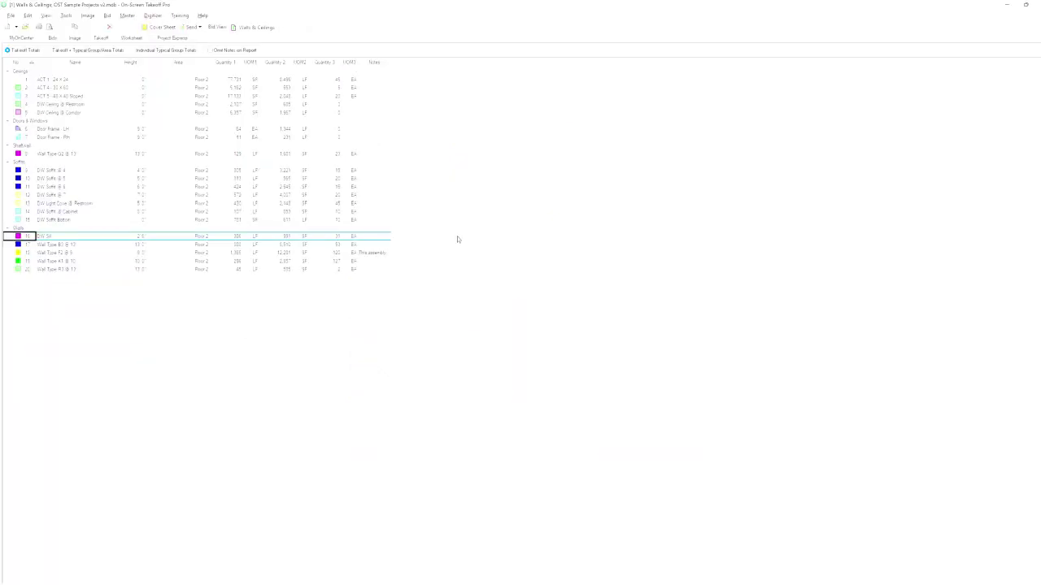
right_click(457, 239)
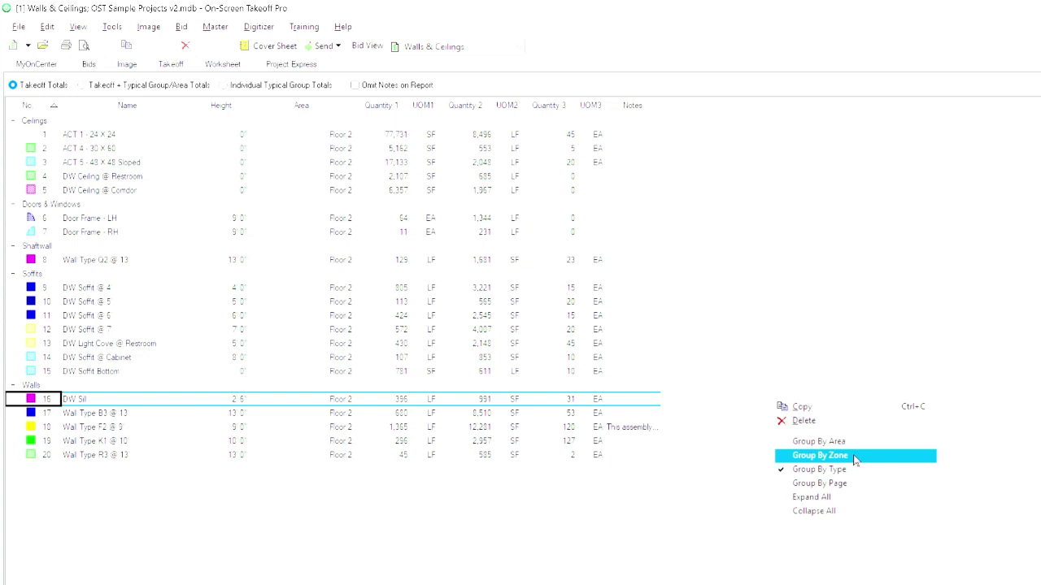
right_click(764, 416)
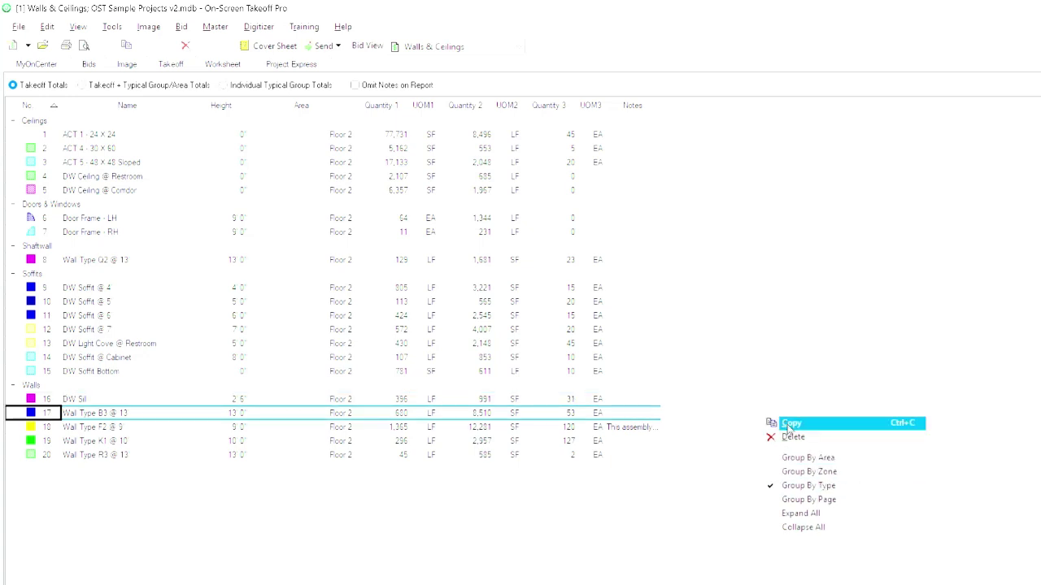
left_click(831, 459)
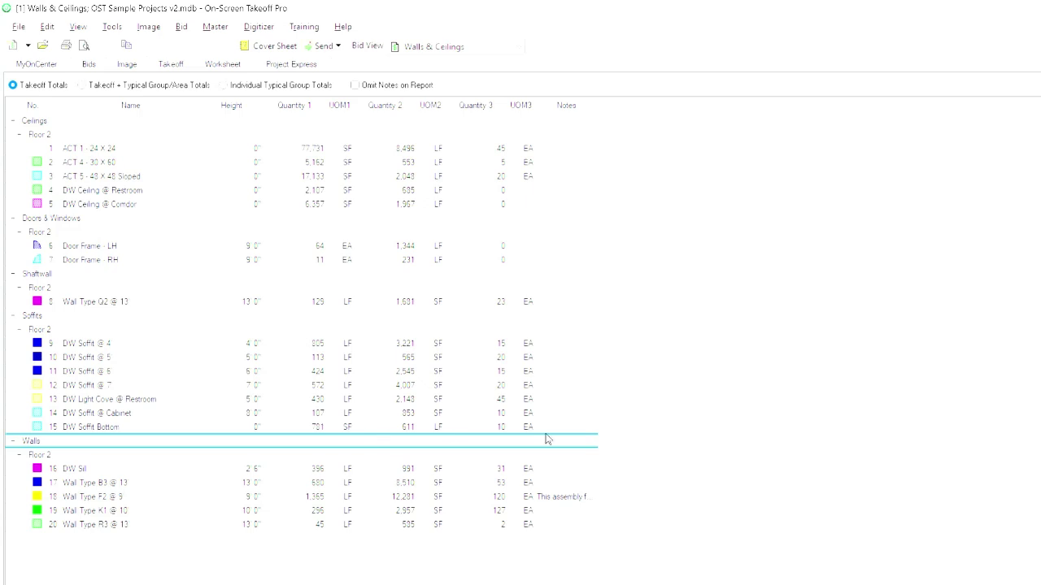
- Collapse all groups in the takeoff summary and expand only the Floor 2 conditions under Walls
right_click(681, 470)
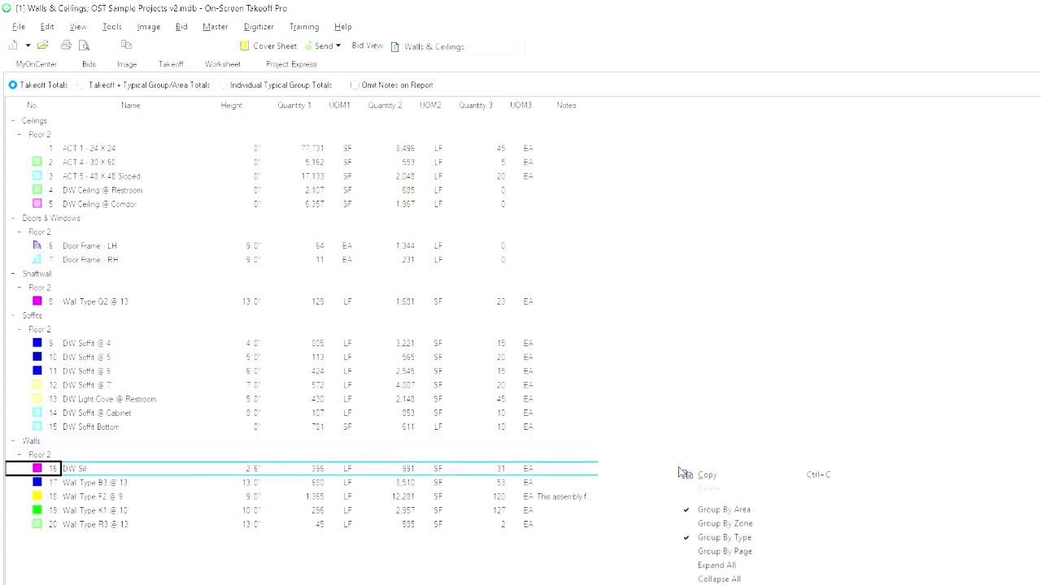
left_click(717, 579)
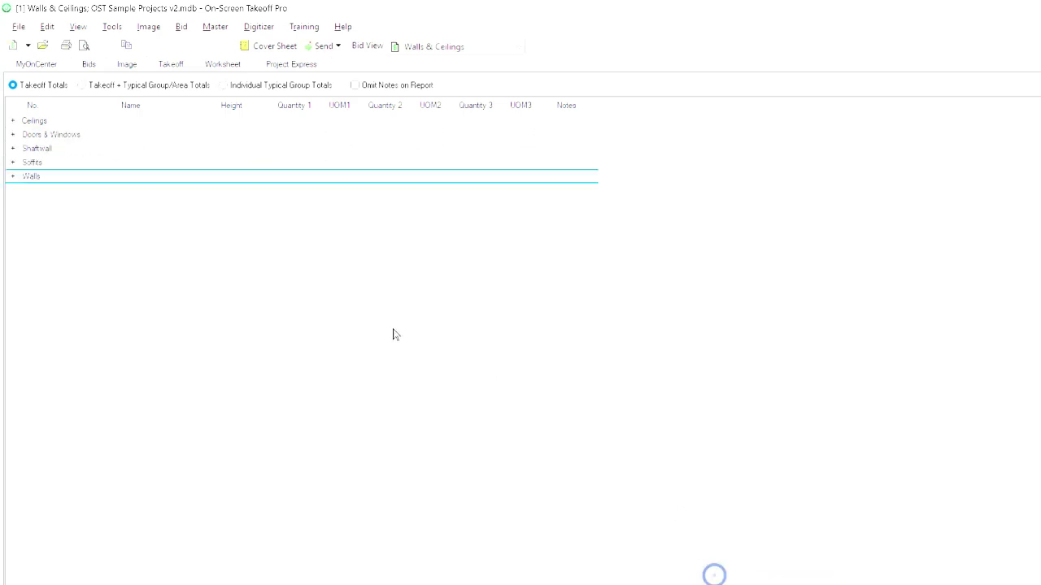
left_click(13, 178)
left_click(19, 192)
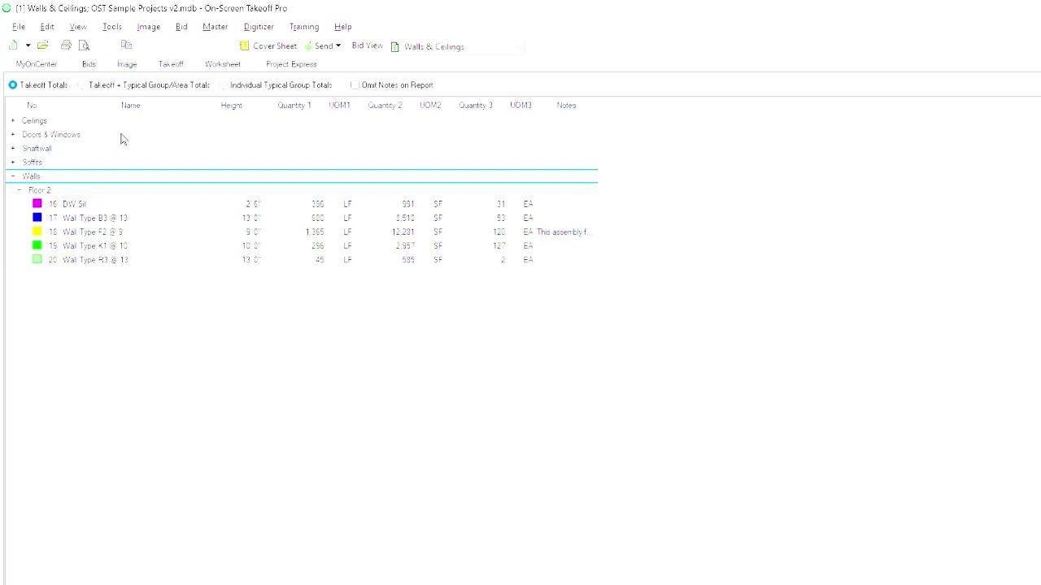
- Open the bid's cost worksheet and select the material and subcontractor cost cells of the ACT 1 - 24 X 24 ceiling
left_click(216, 64)
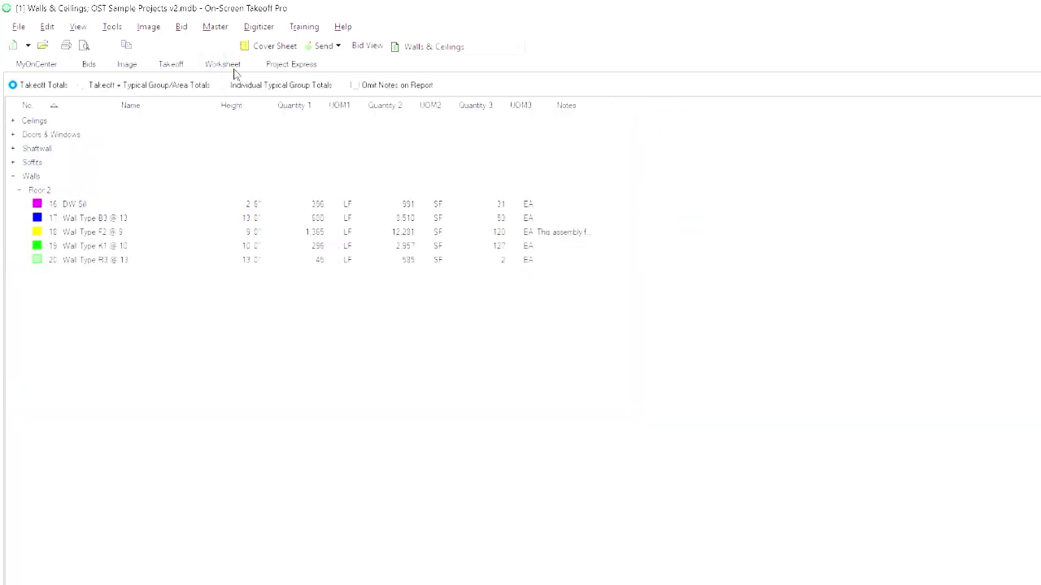
left_click(222, 64)
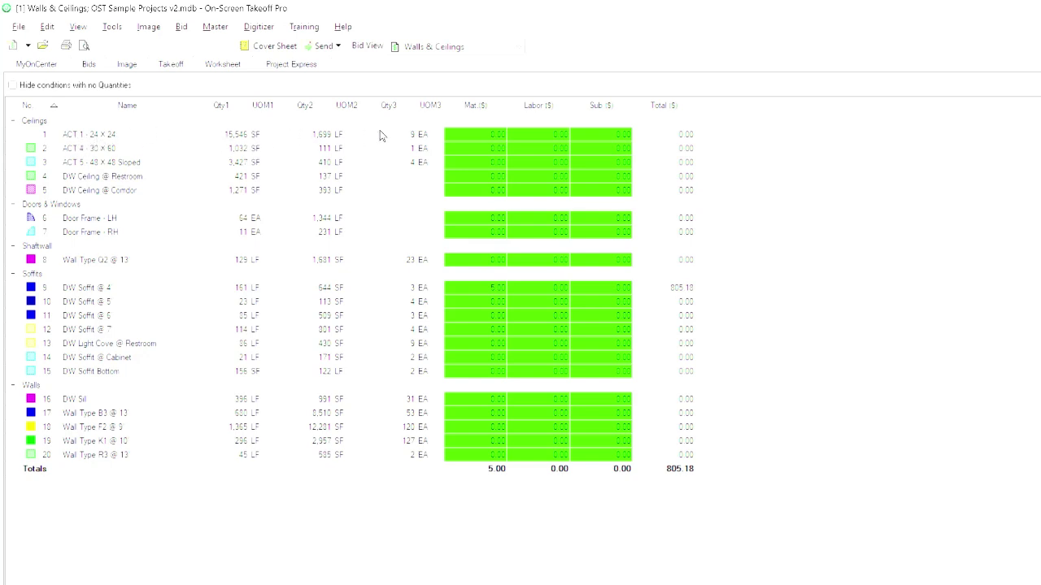
left_click(478, 135)
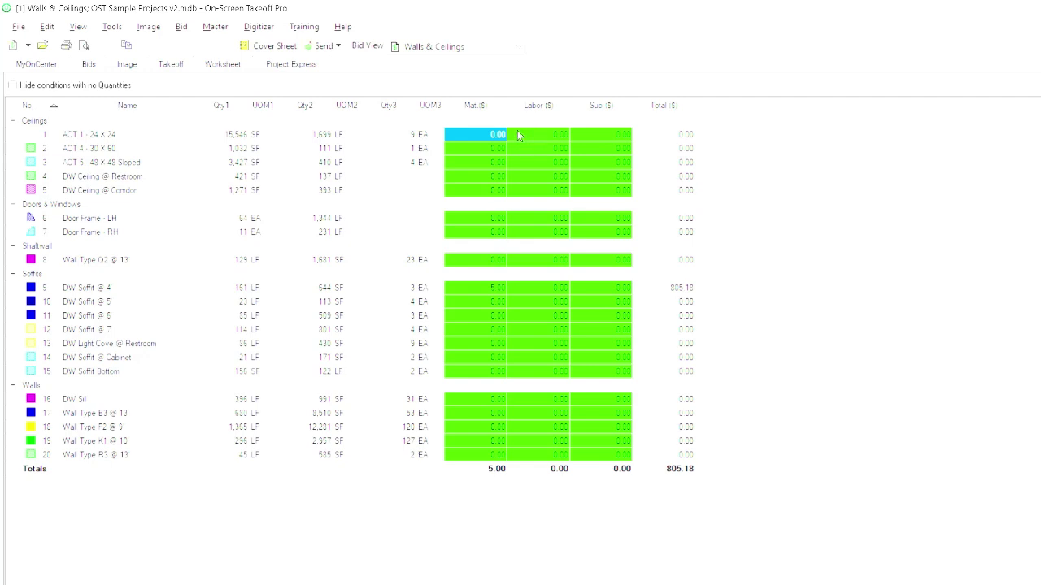
left_click(586, 135)
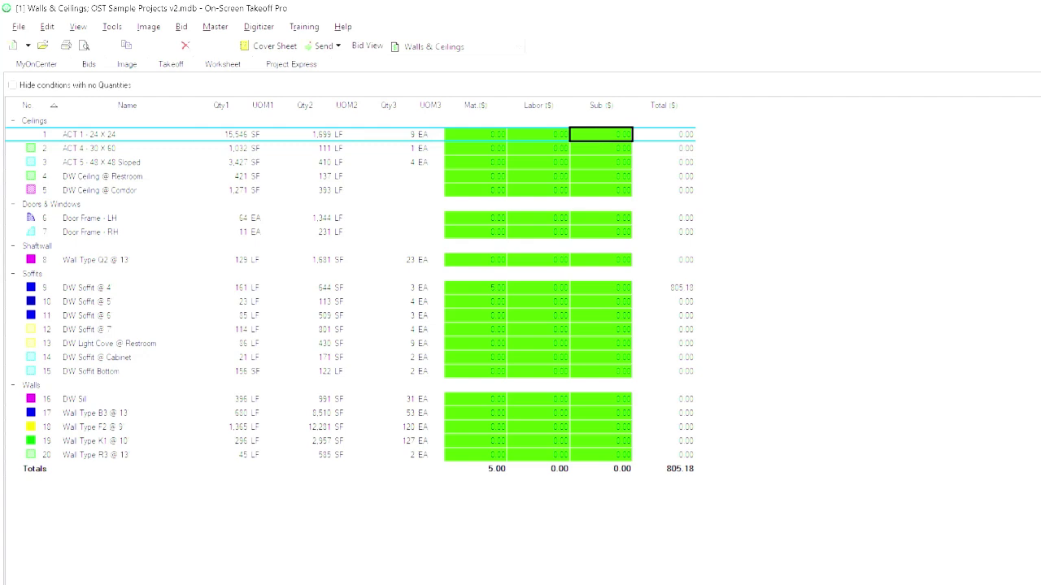
- Set the subcontractor cost of the ACT 1 - 24 X 24 ceiling to 5.00 and return to the 2nd Floor Plan image
key("Tab")
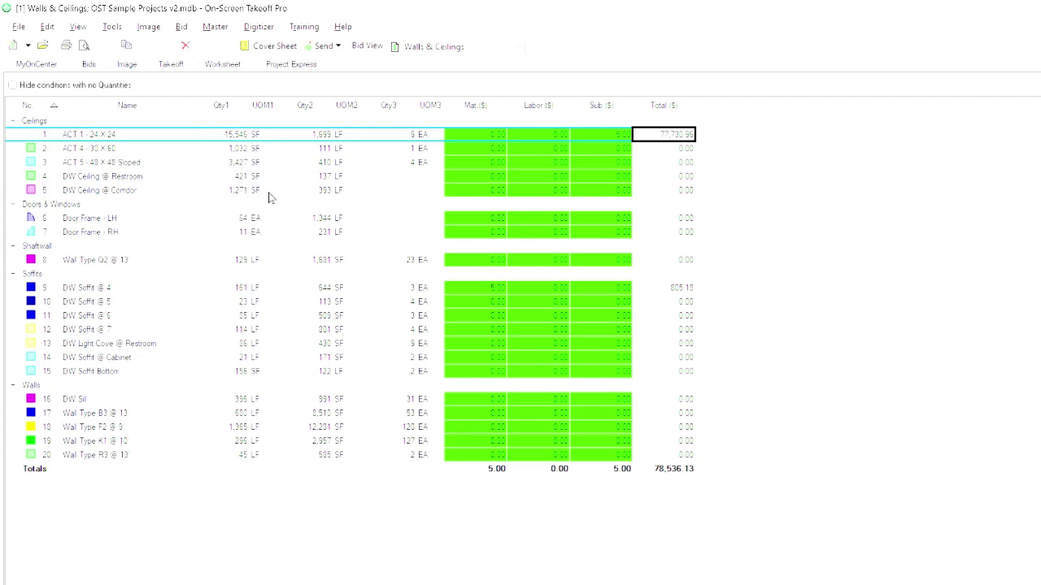
left_click(126, 65)
scroll(594, 311, "down", 10)
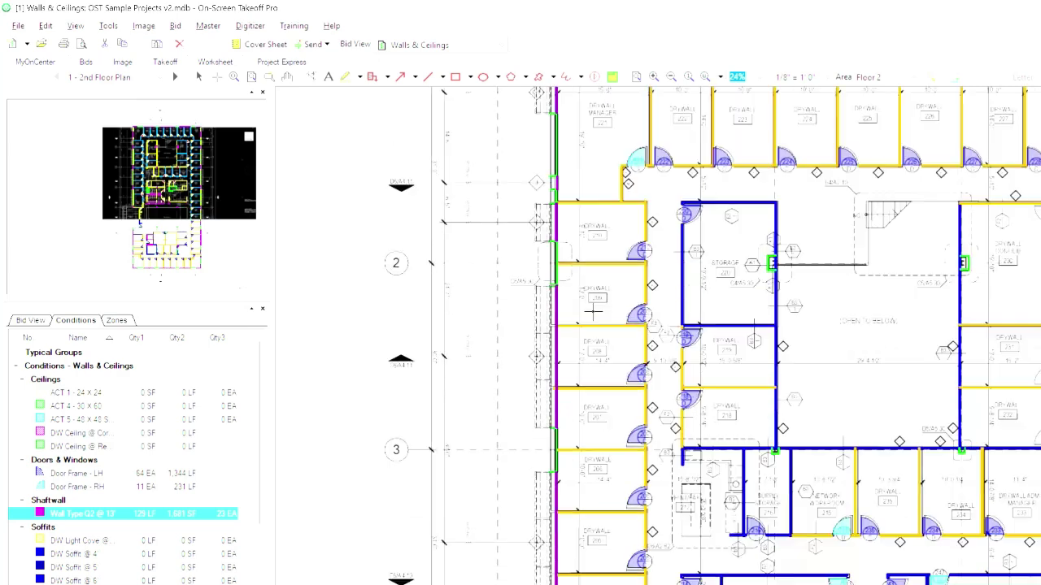
scroll(594, 312, "up", 3)
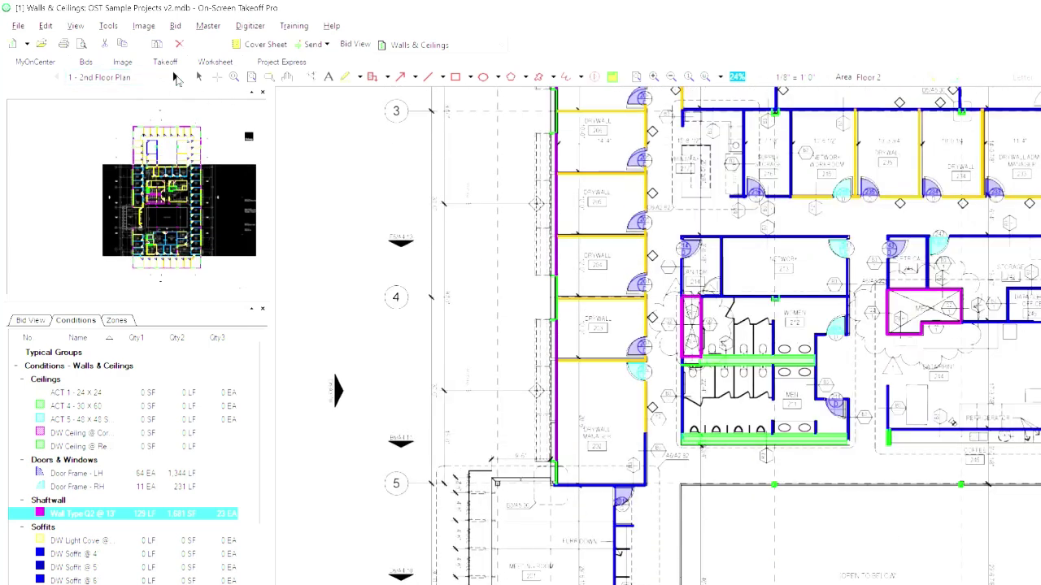
- Go to the 2nd Floor RCP page and examine the ceiling and soffit takeoff across the building
left_click(175, 77)
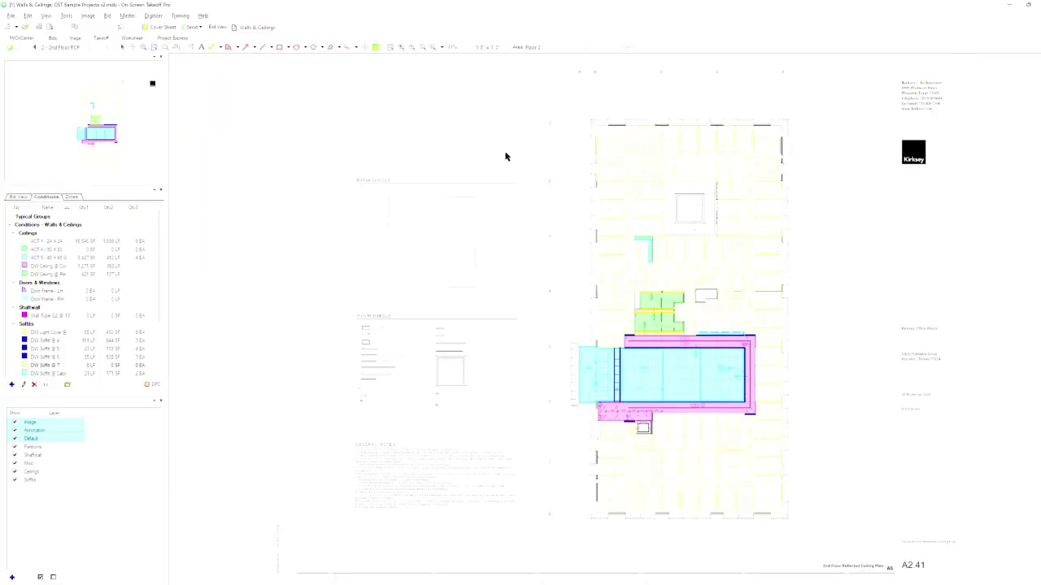
scroll(642, 192, "up", 1)
scroll(642, 191, "up", 2)
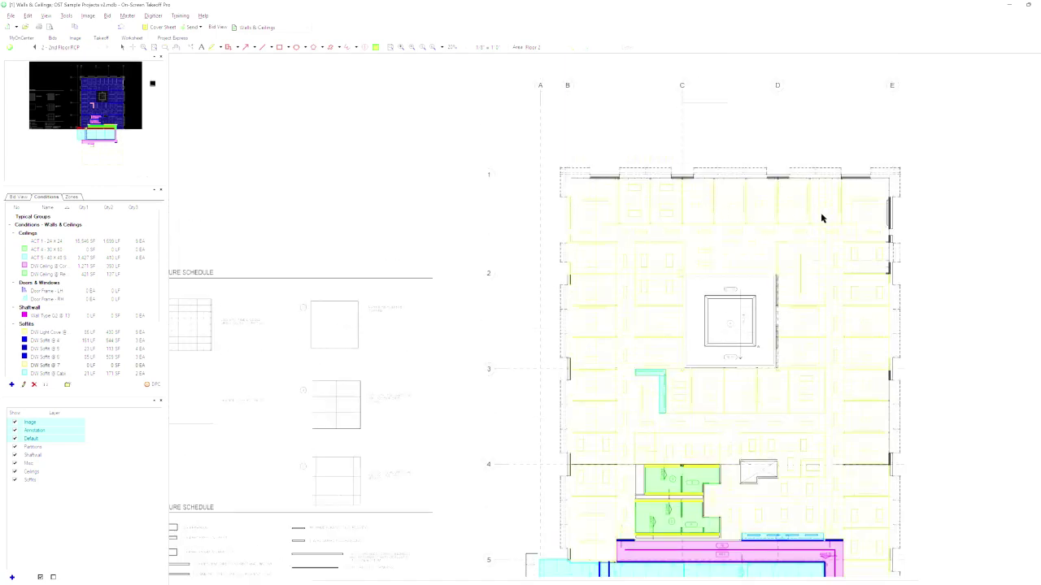
scroll(821, 215, "down", 5)
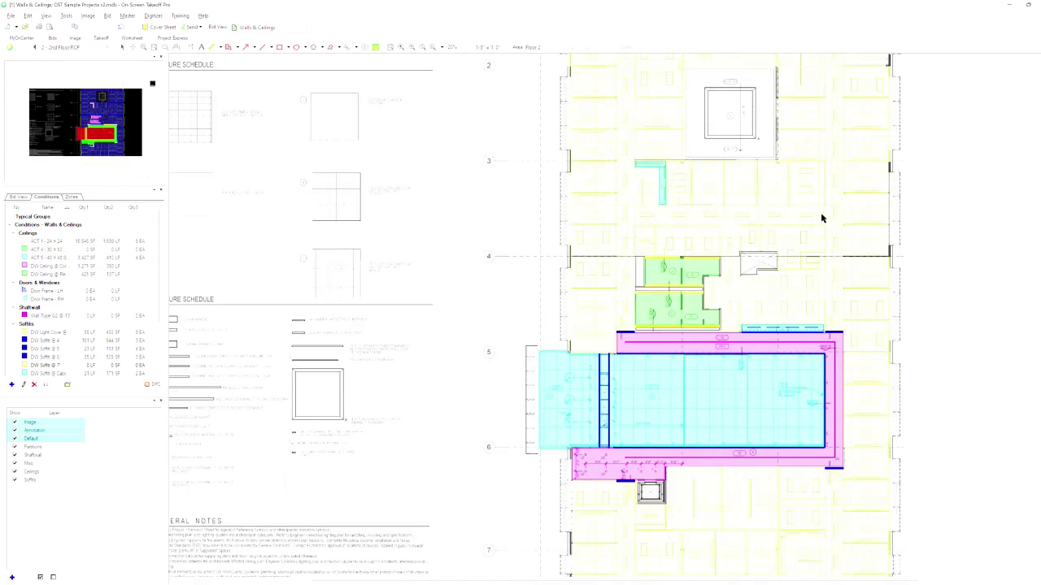
scroll(822, 218, "down", 5)
scroll(821, 218, "up", 3)
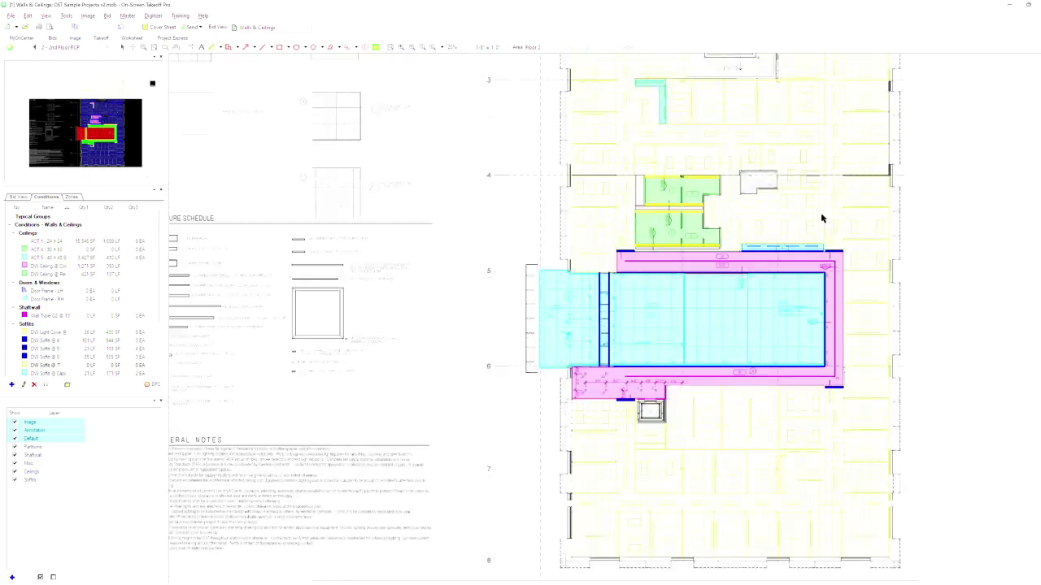
scroll(821, 218, "up", 5)
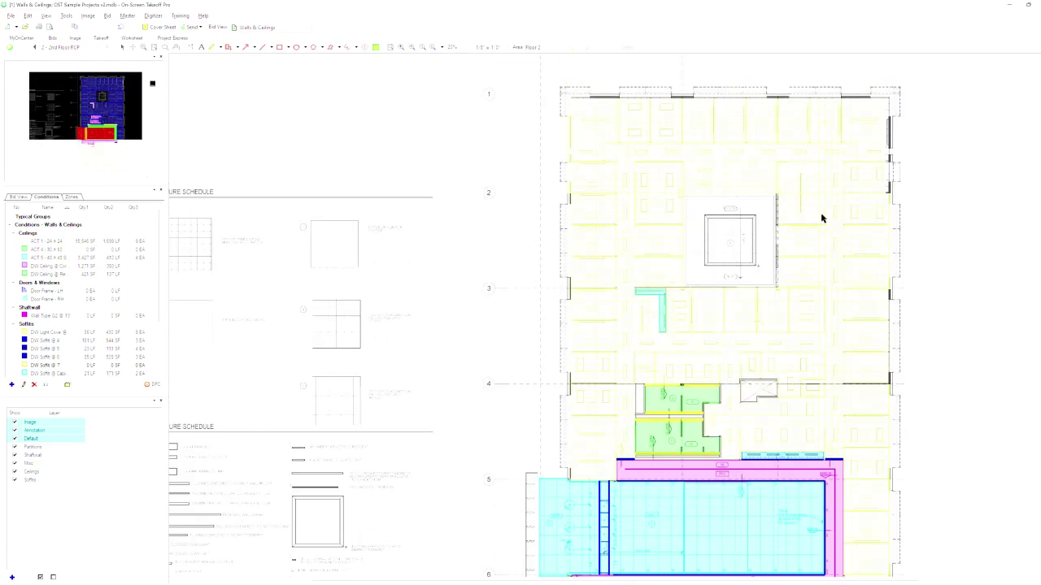
scroll(821, 218, "up", 2)
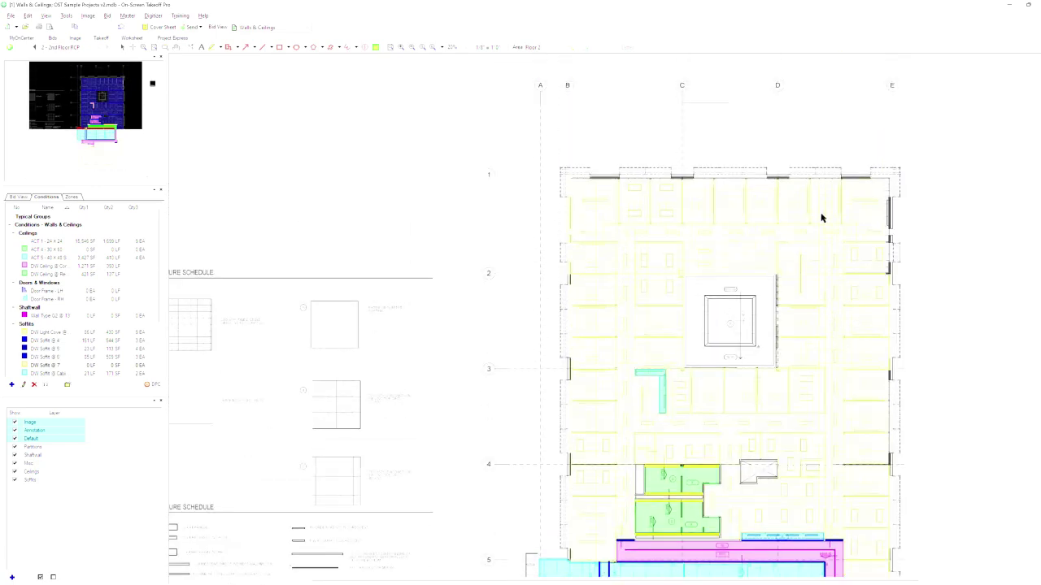
scroll(821, 218, "down", 1)
scroll(821, 218, "up", 2)
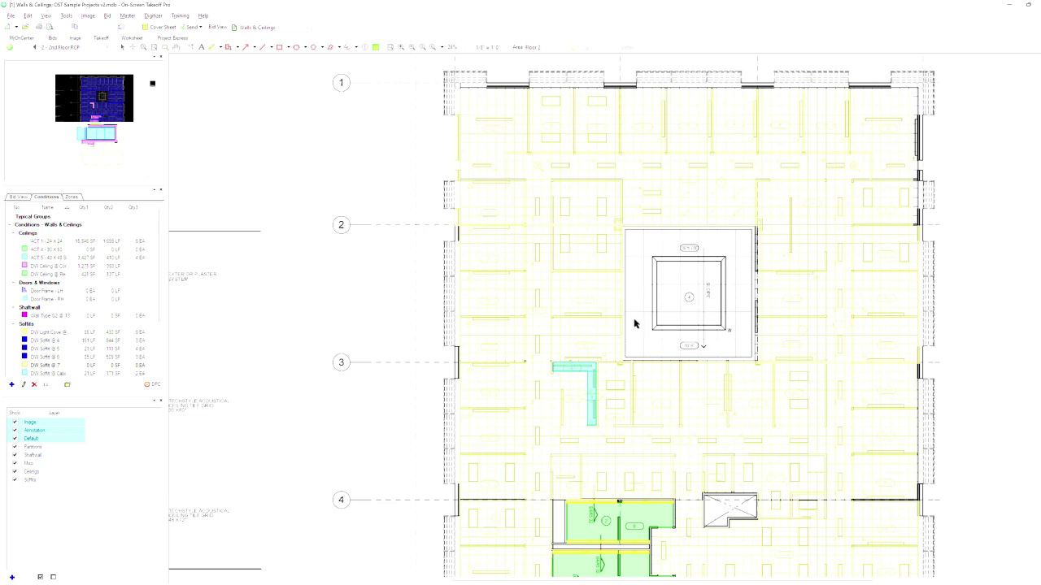
- Compare the ceiling types in the finish and fixture schedules with the ceilings drawn on the reflected ceiling plan
mouse_move(95, 106)
left_mouse_down()
mouse_move(55, 107)
mouse_move(53, 151)
mouse_move(95, 117)
mouse_move(61, 122)
mouse_move(70, 129)
left_mouse_up()
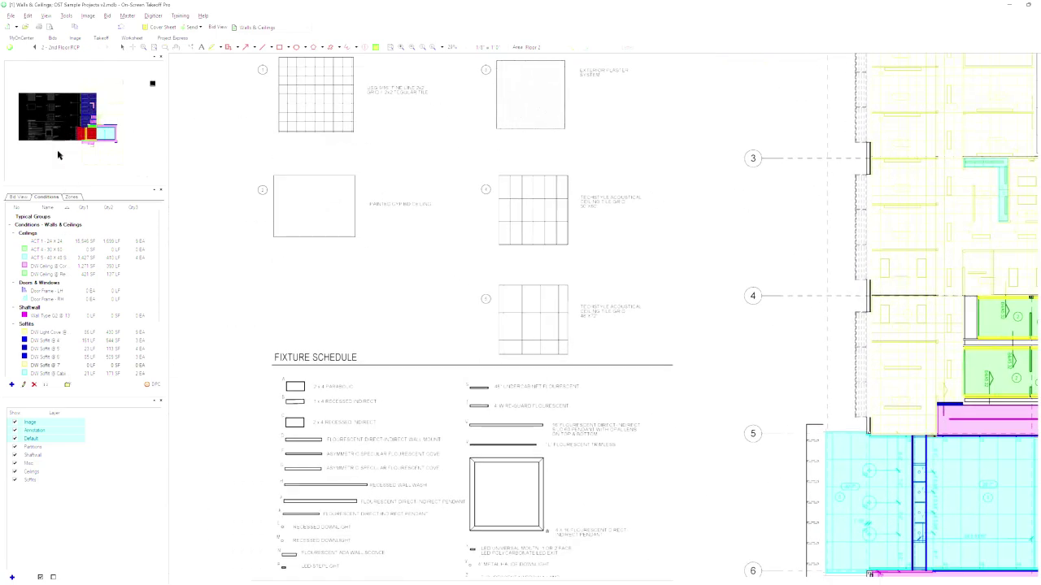
left_click_drag(62, 131, 103, 120)
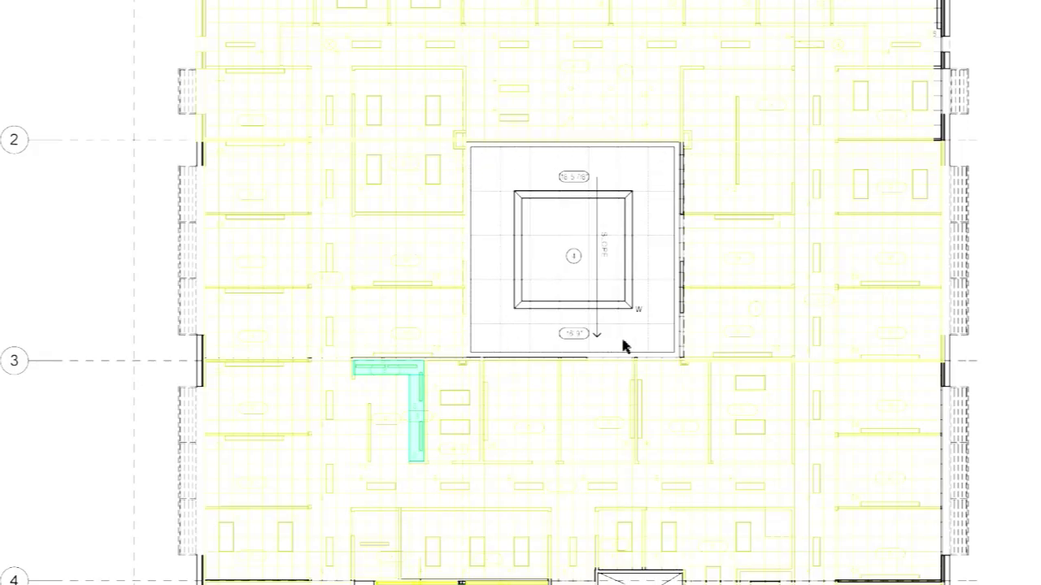
left_click_drag(29, 175, 1, 181)
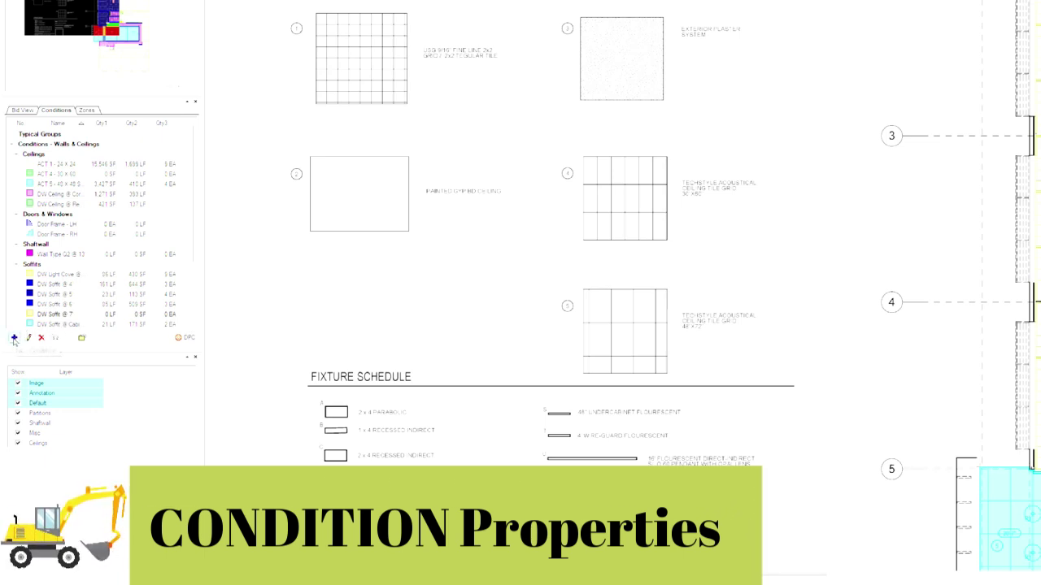
- Create a new area condition and name it Techstyle ACT 48 x 72
left_click(14, 339)
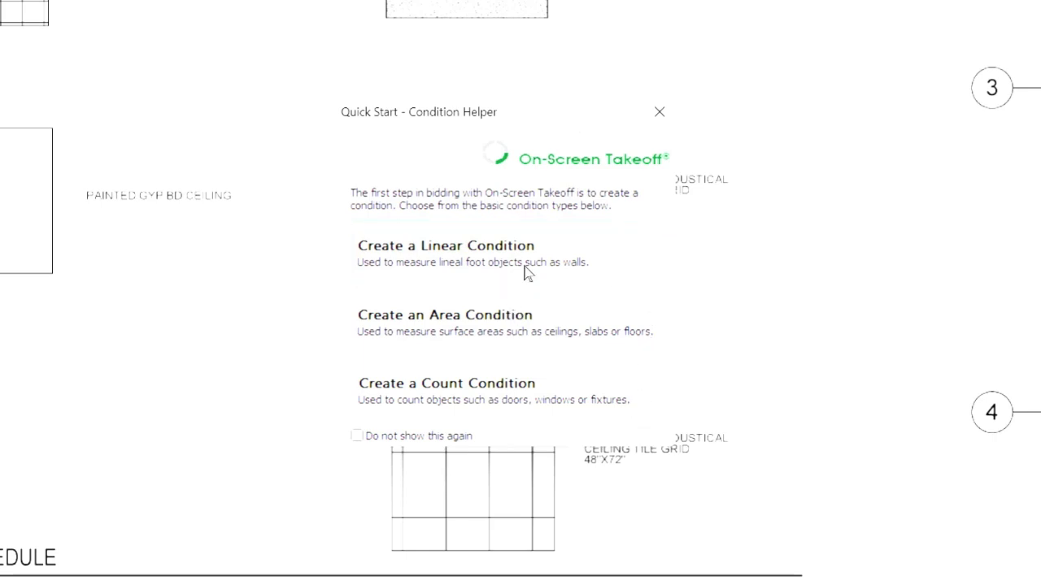
left_click(114, 290)
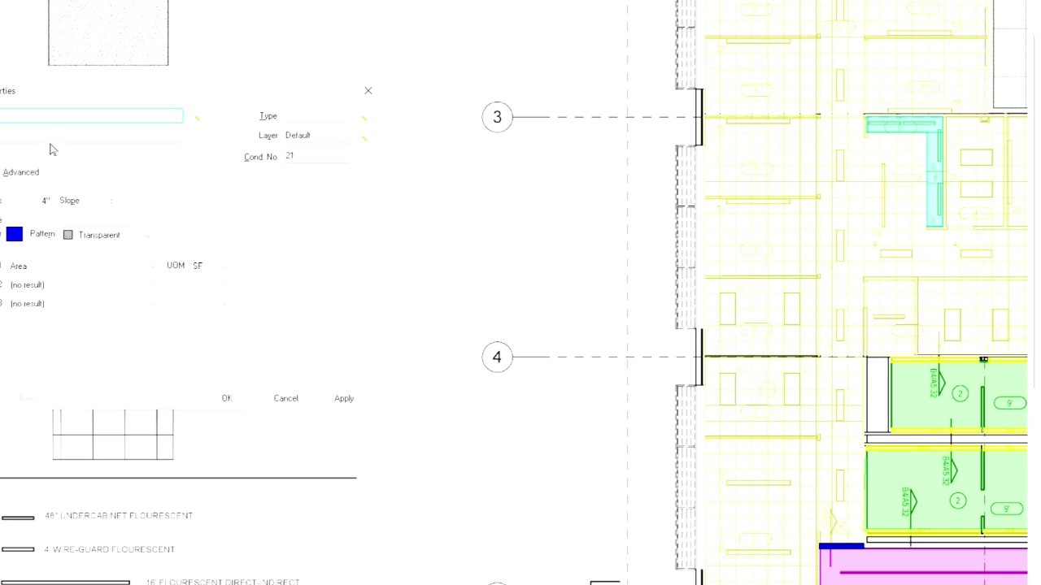
left_click_drag(81, 106, 557, 214)
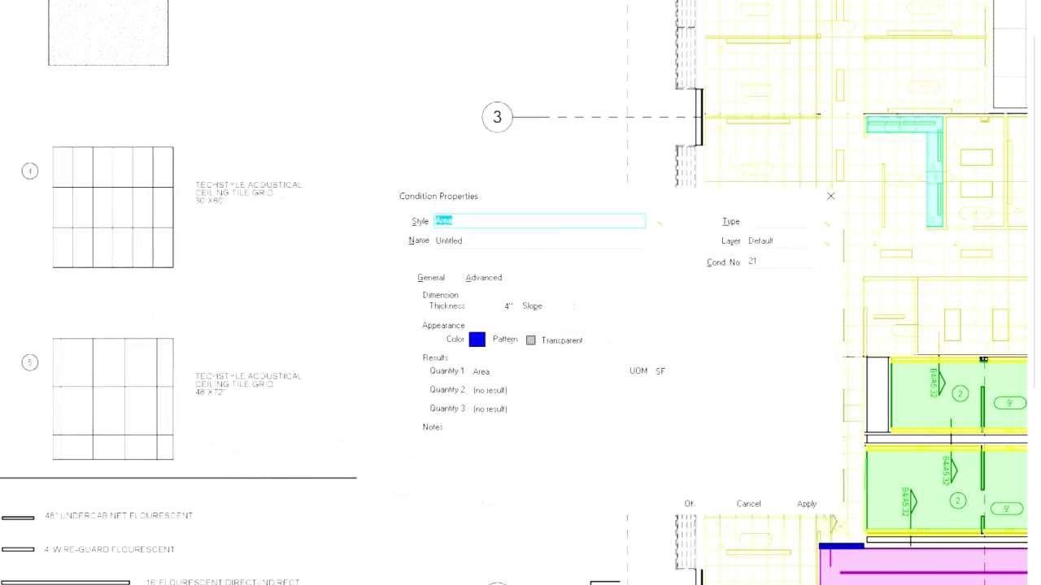
left_click(491, 239)
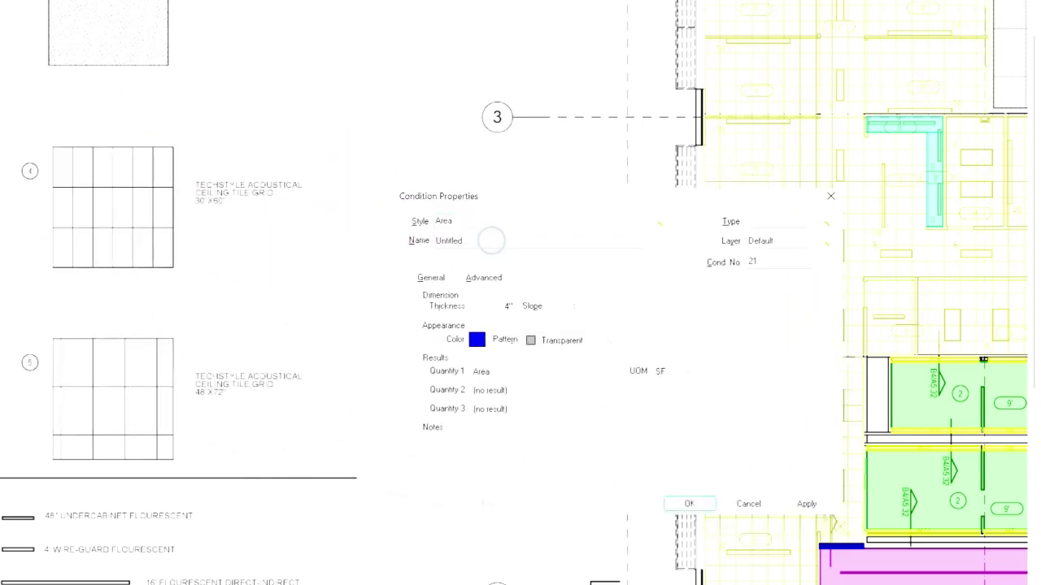
key("BackSpace")
key("BackSpace")
type("Techstyle ACT 48 x 72")
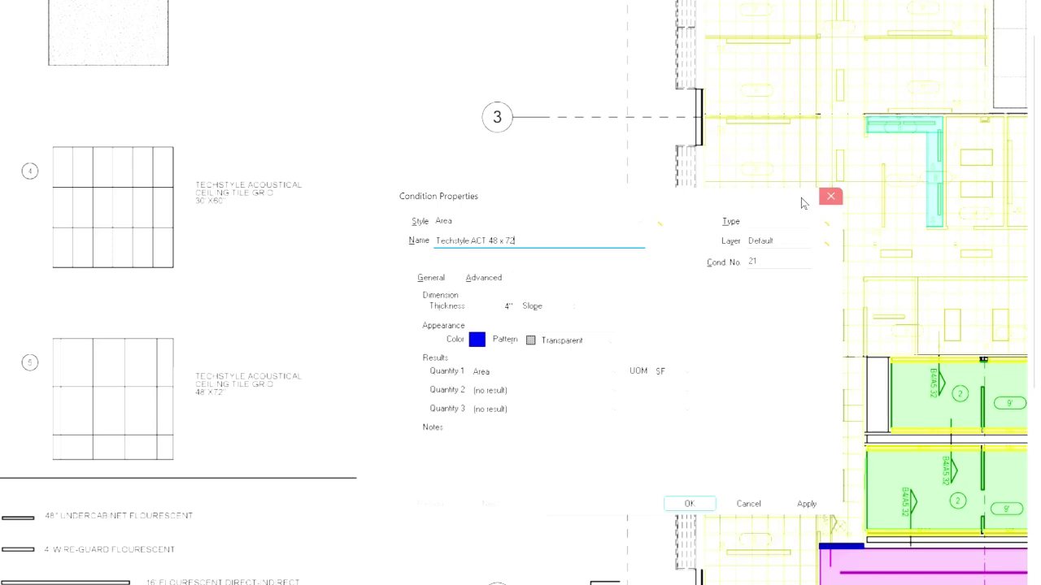
- Assign the new condition the type Ceilings and put it on the Ceilings layer
left_click(824, 222)
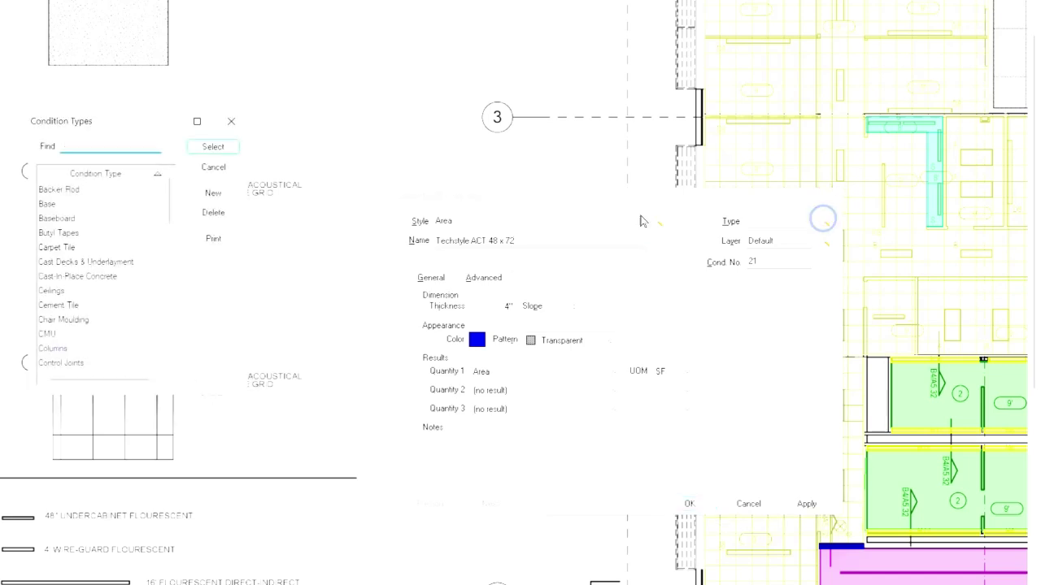
left_click(73, 291)
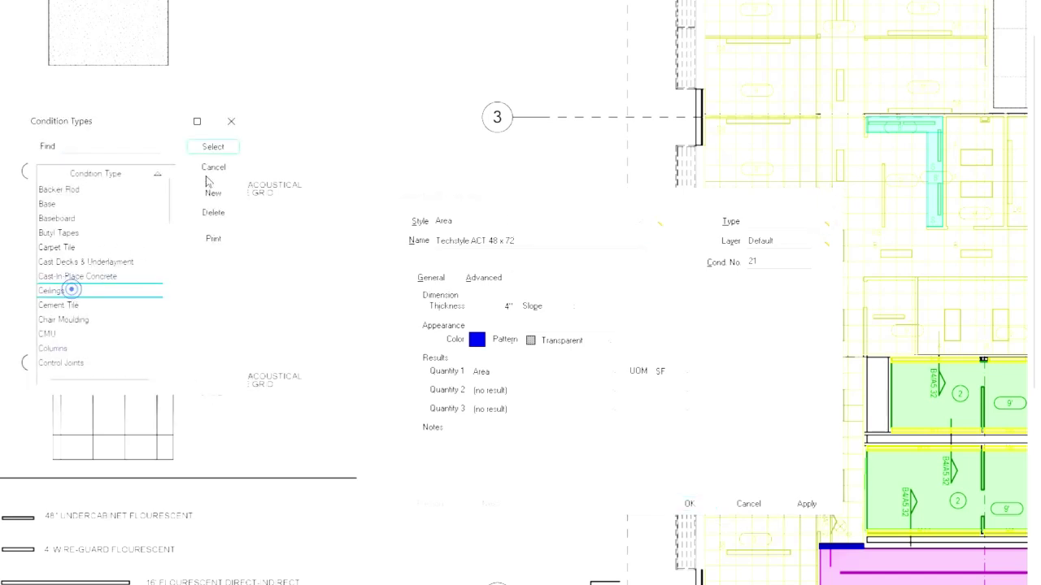
left_click(213, 147)
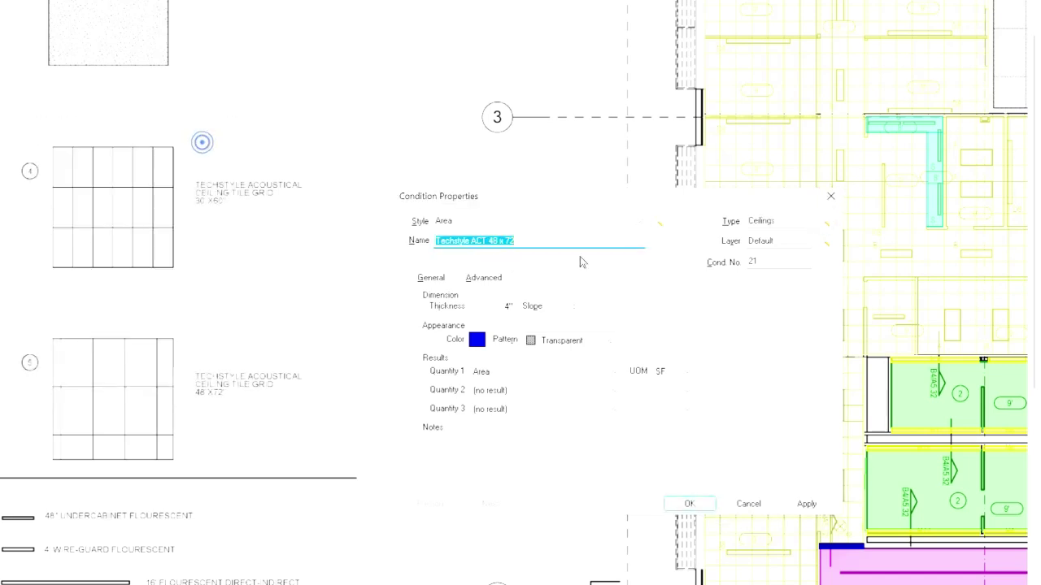
left_click(824, 240)
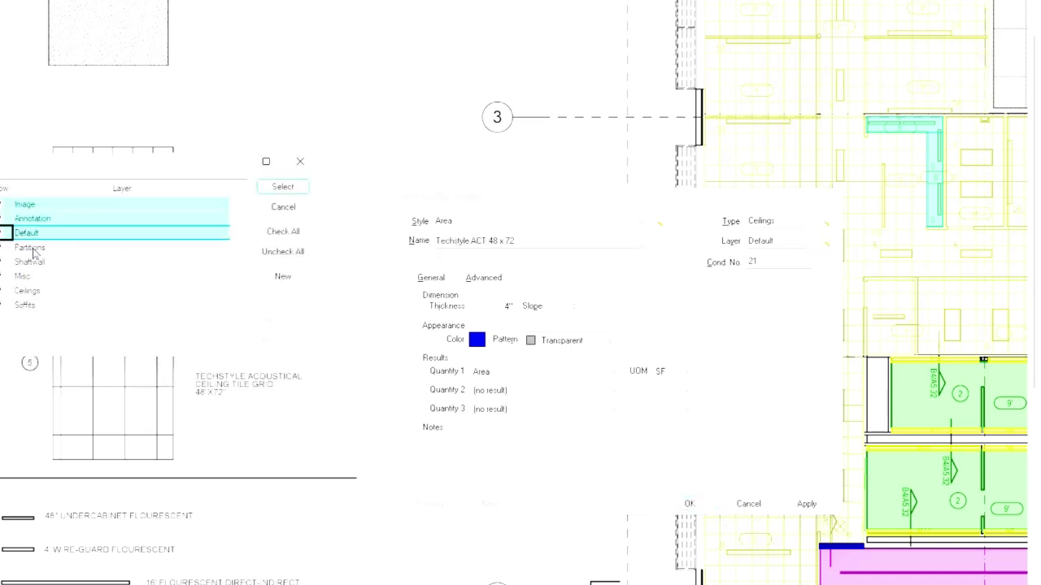
left_click(27, 293)
left_click(27, 293)
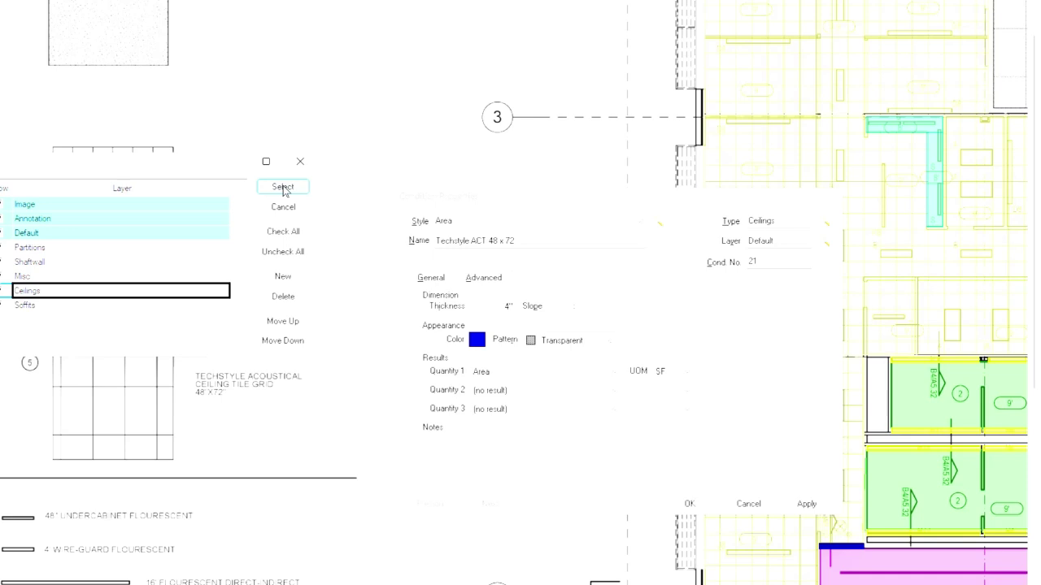
left_click(283, 188)
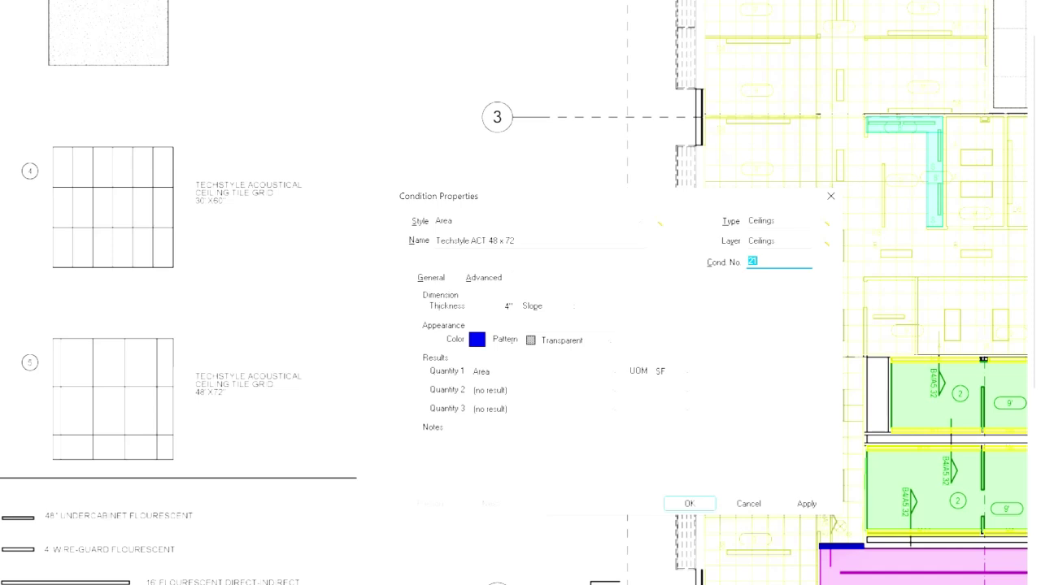
- Set the condition's colour to the light orange basic colour
left_click(476, 340)
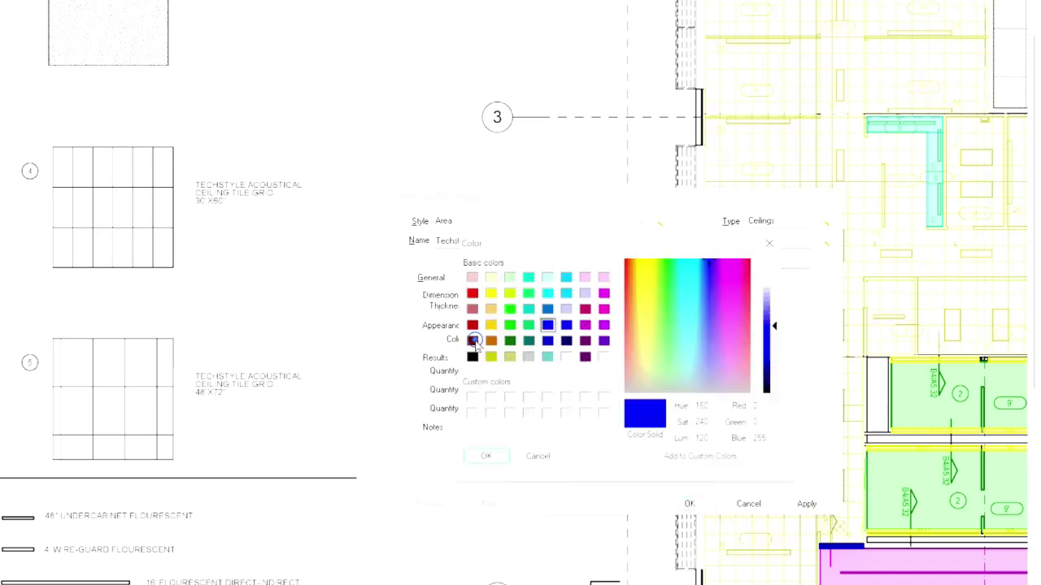
left_click(491, 309)
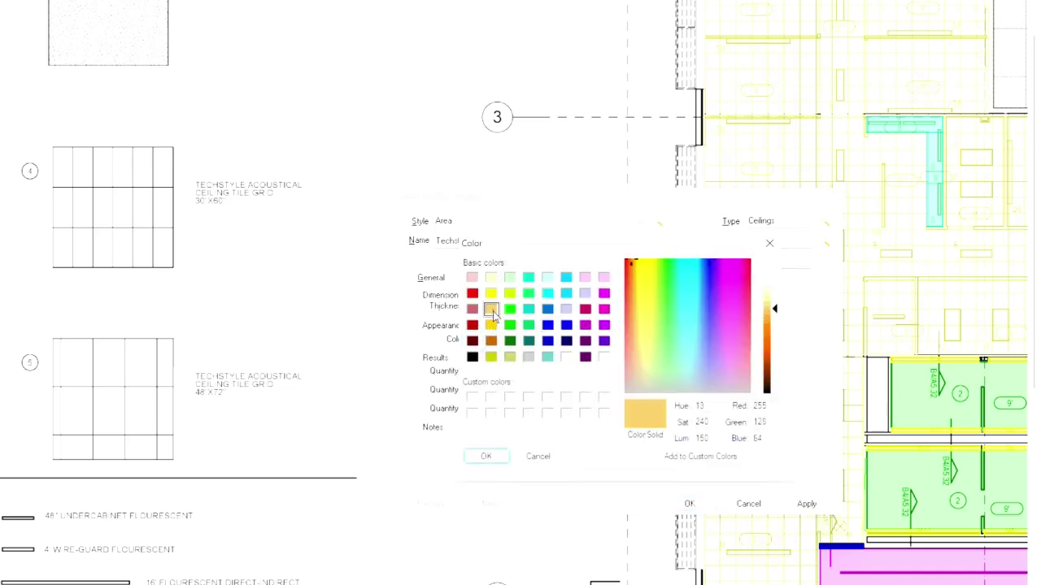
left_click(486, 456)
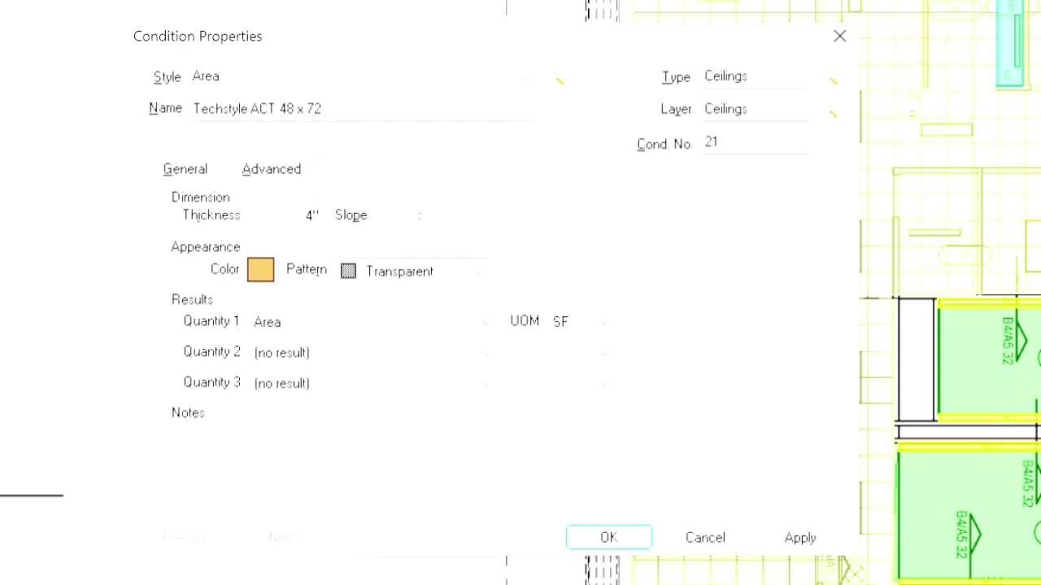
- Enable a grid with 4' 0" x 6' 0" tiles for the condition and turn on Display Dimension and Display Name
left_click(277, 173)
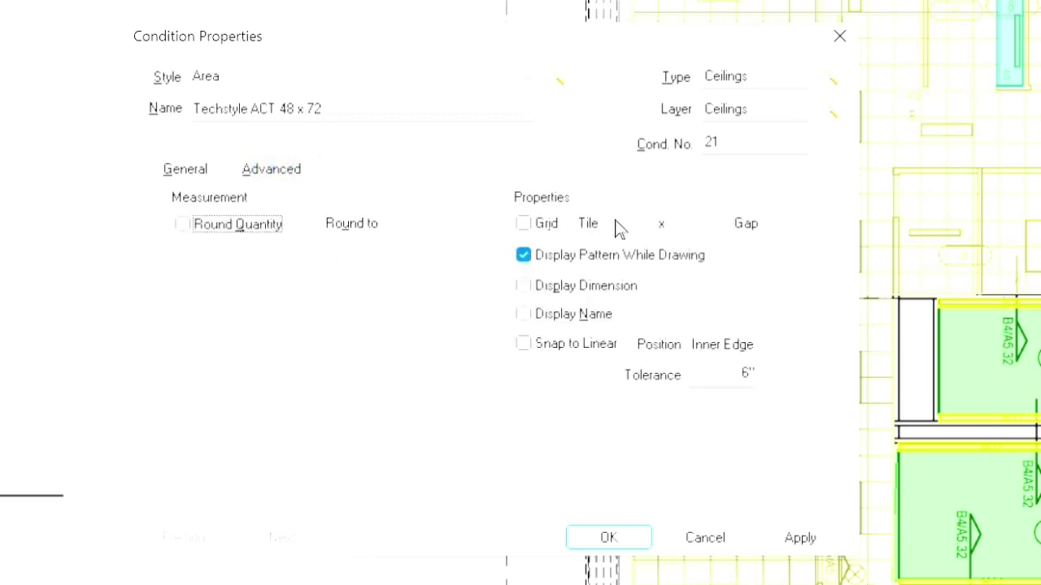
left_click(524, 225)
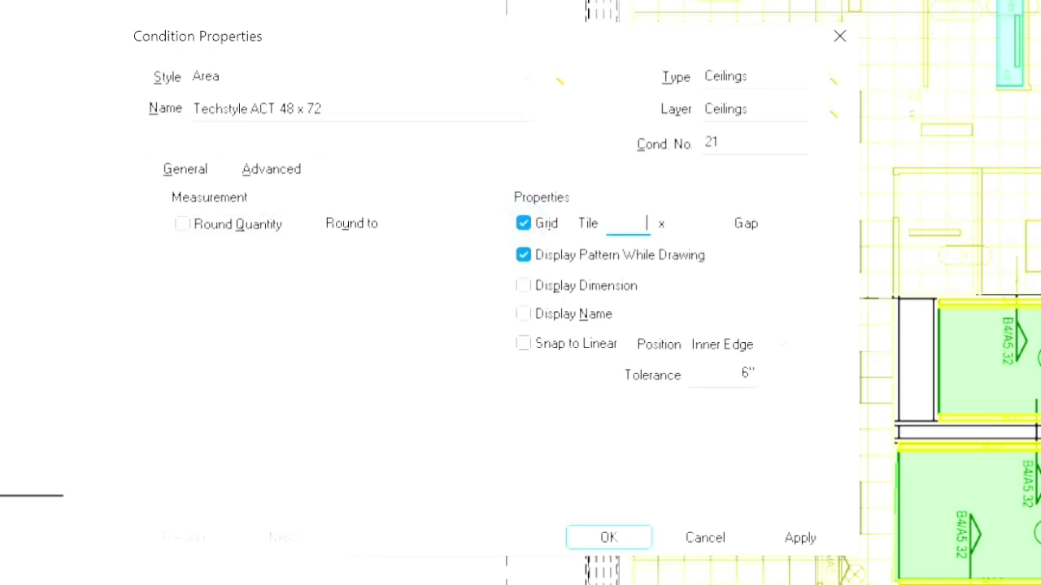
left_click(680, 225)
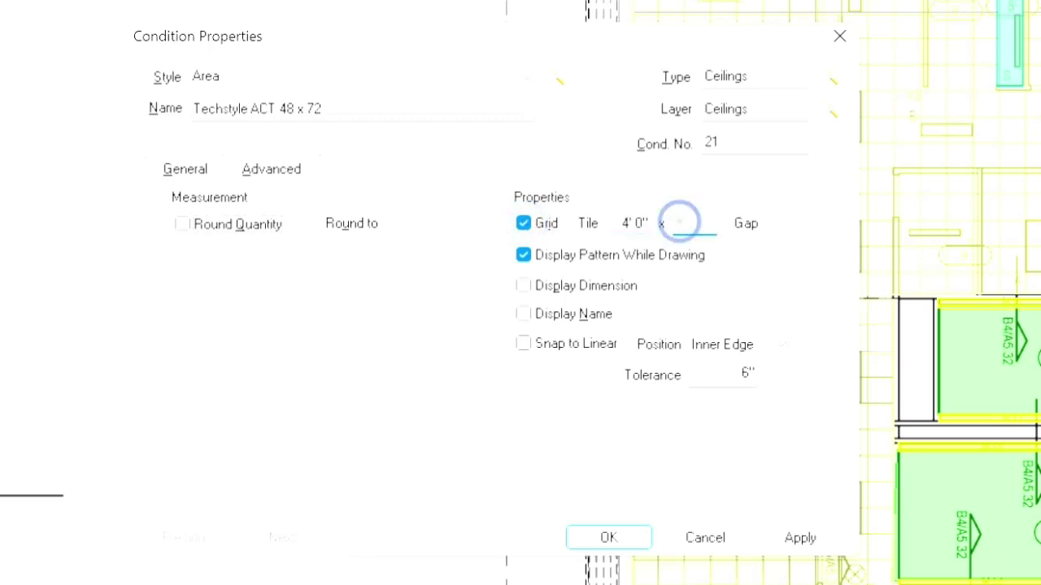
type("72")
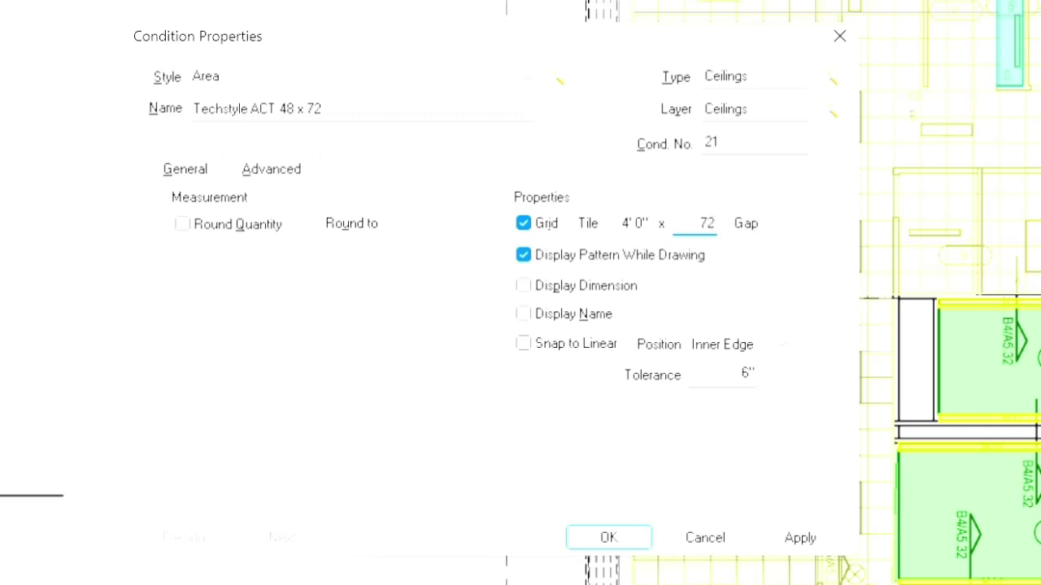
left_click(778, 221)
left_click(524, 290)
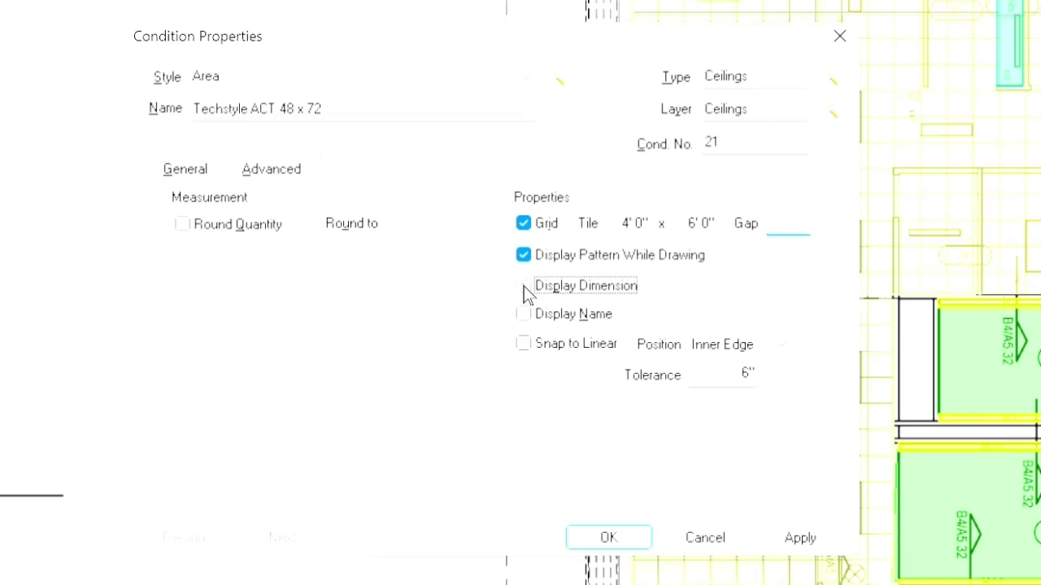
left_click(525, 315)
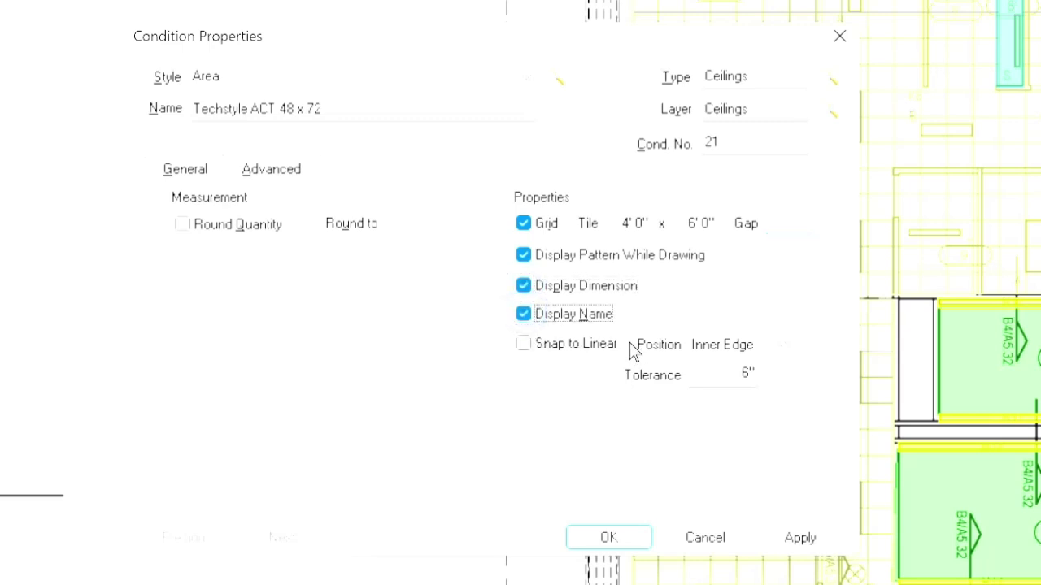
- Set the Techstyle ACT 48 x 72 condition's Quantity 2 result to Tile count (average) and save the condition
left_click(183, 172)
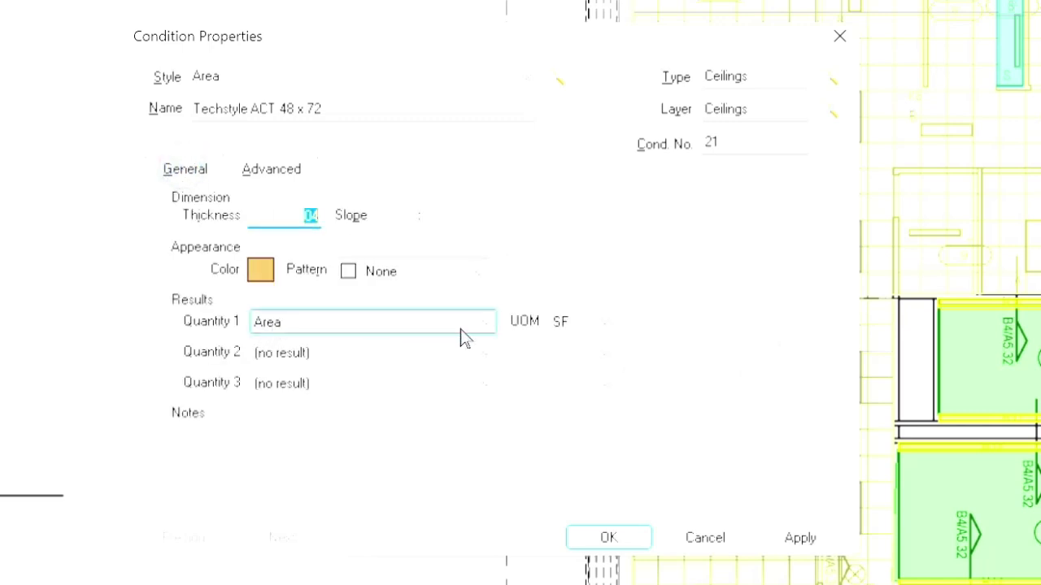
left_click(402, 352)
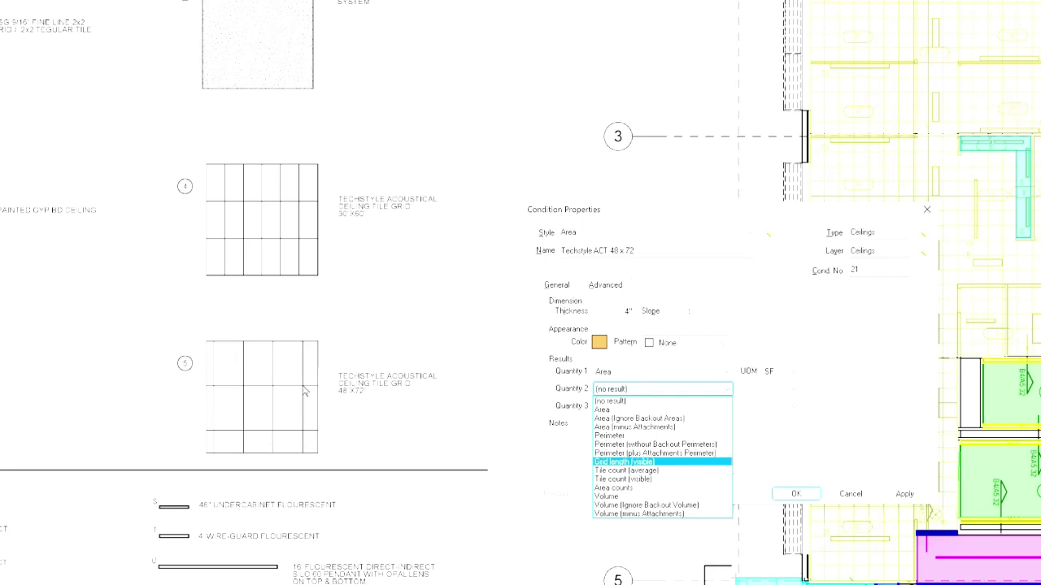
key("Down")
key("Down")
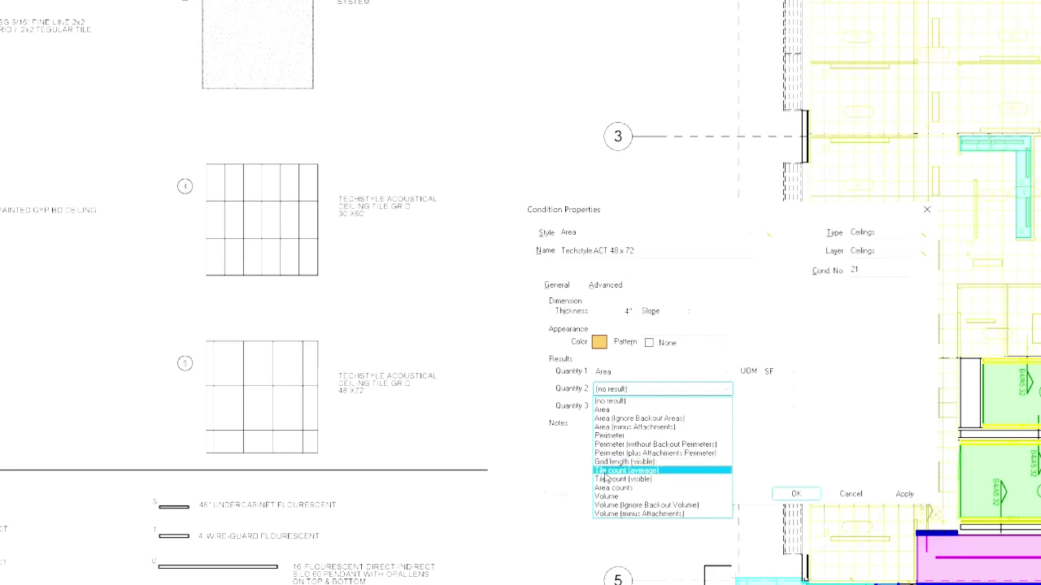
key("Up")
left_click(624, 472)
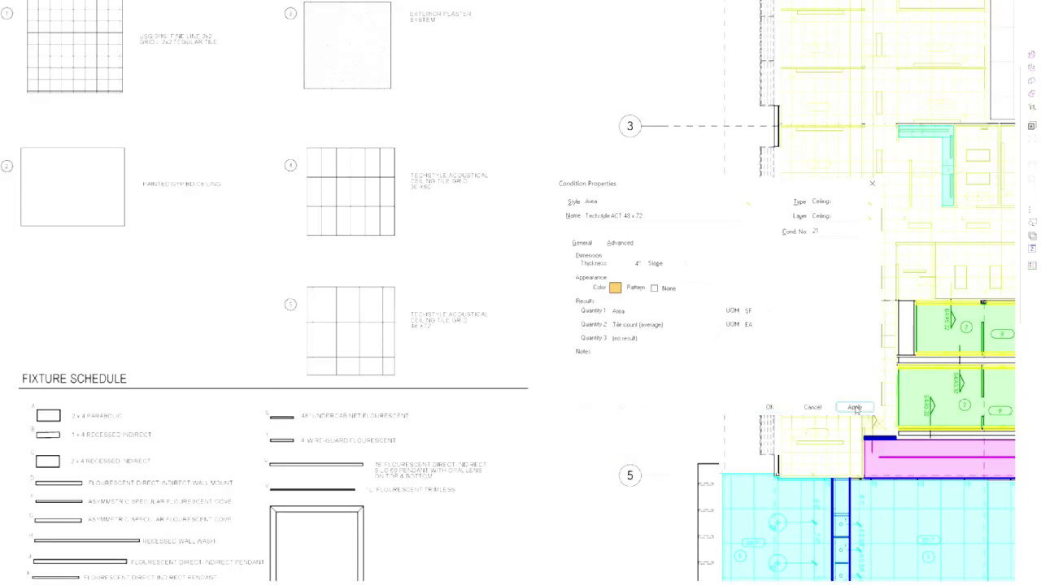
left_click(855, 407)
left_click(772, 407)
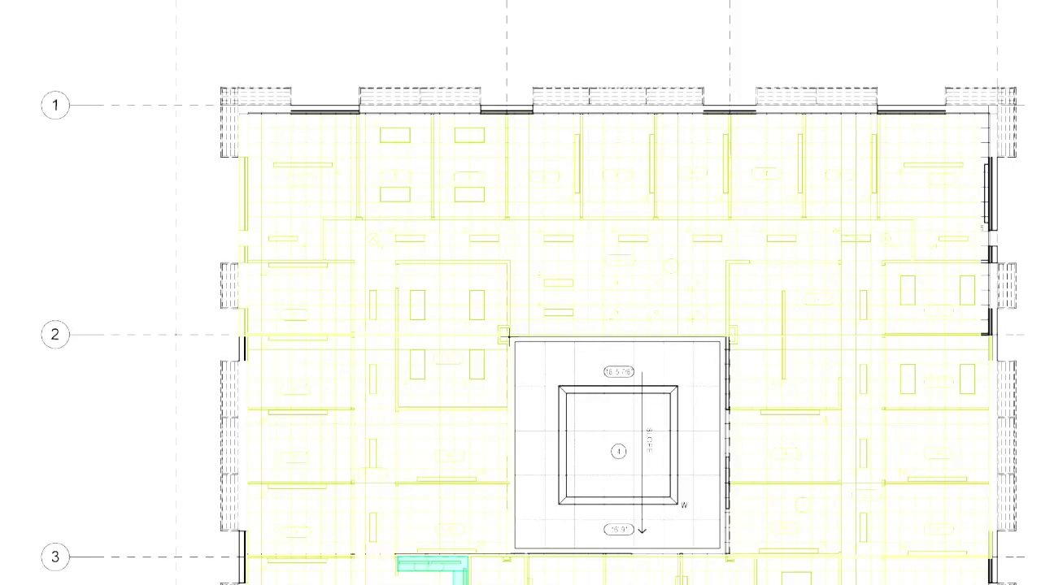
- Trace the Techstyle ACT 48 x 72 area along the four corners of the central square sloped ceiling between gridlines 2 and 3
left_click(509, 337)
left_click(510, 556)
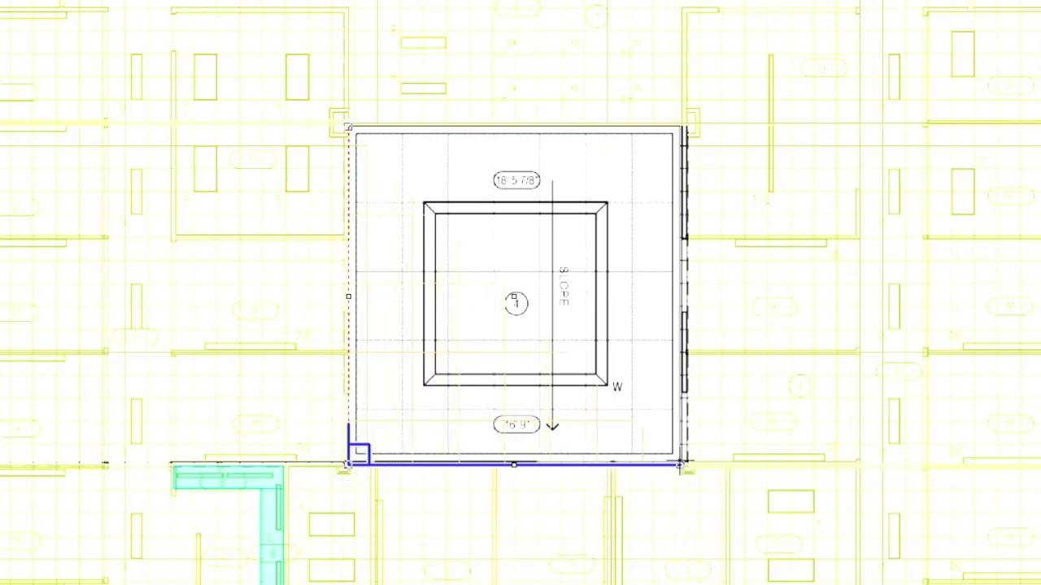
left_click(680, 463)
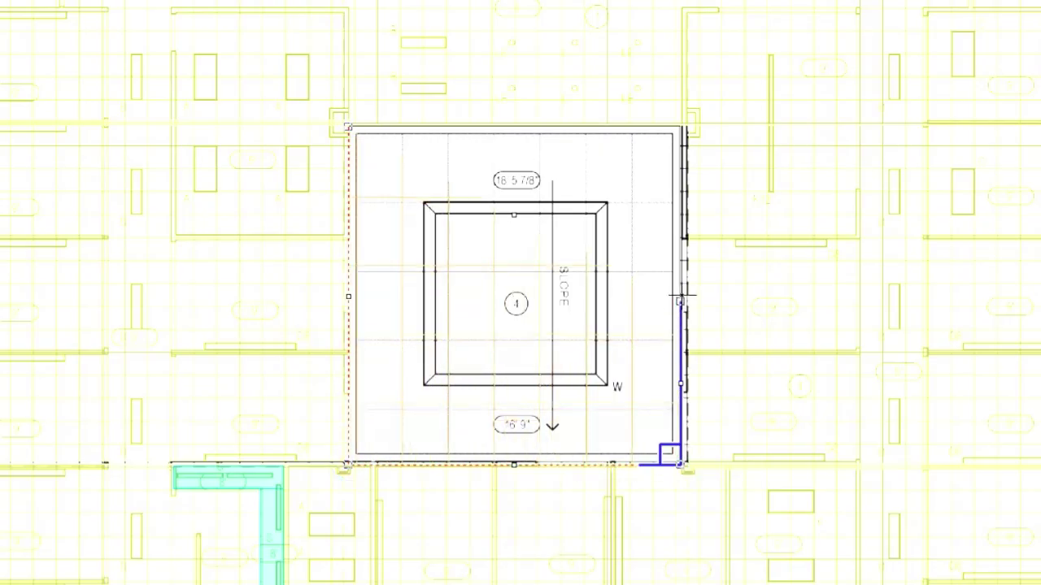
left_click(680, 127)
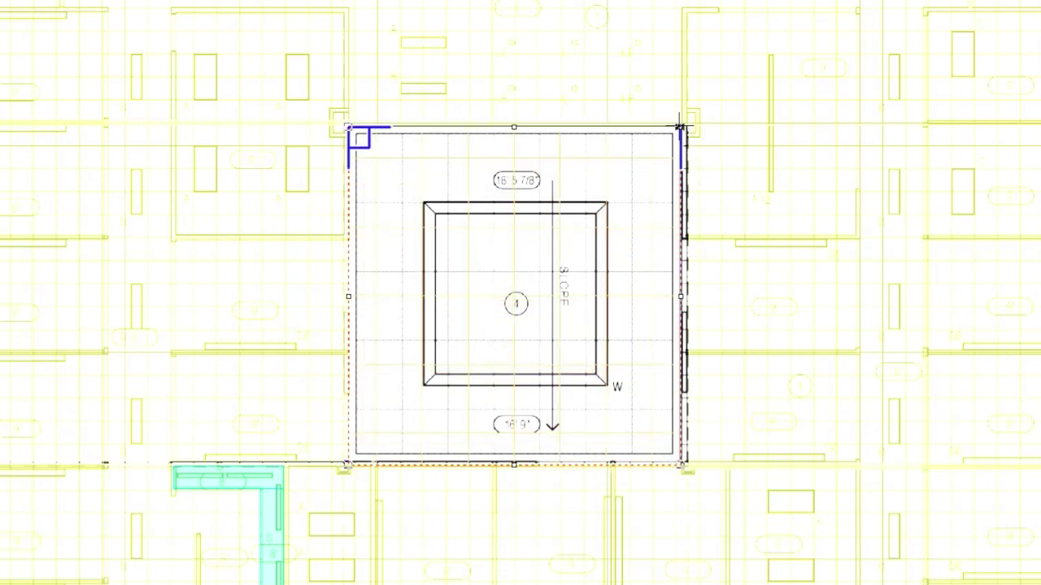
left_click(680, 127)
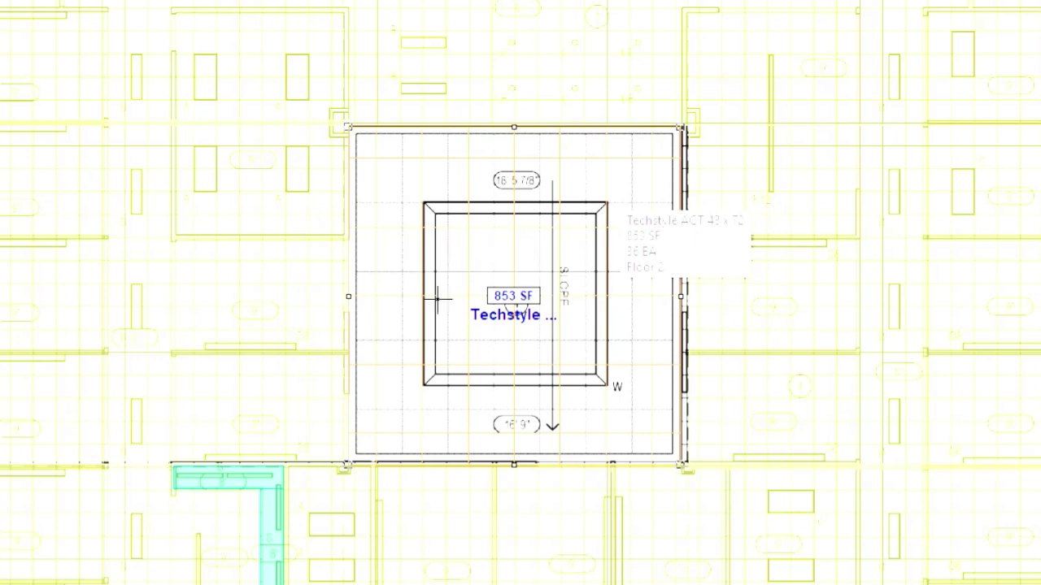
- Shift the grid origin of the traced ceiling area so its tile grid lines up with the grid on the plan
right_click(524, 252)
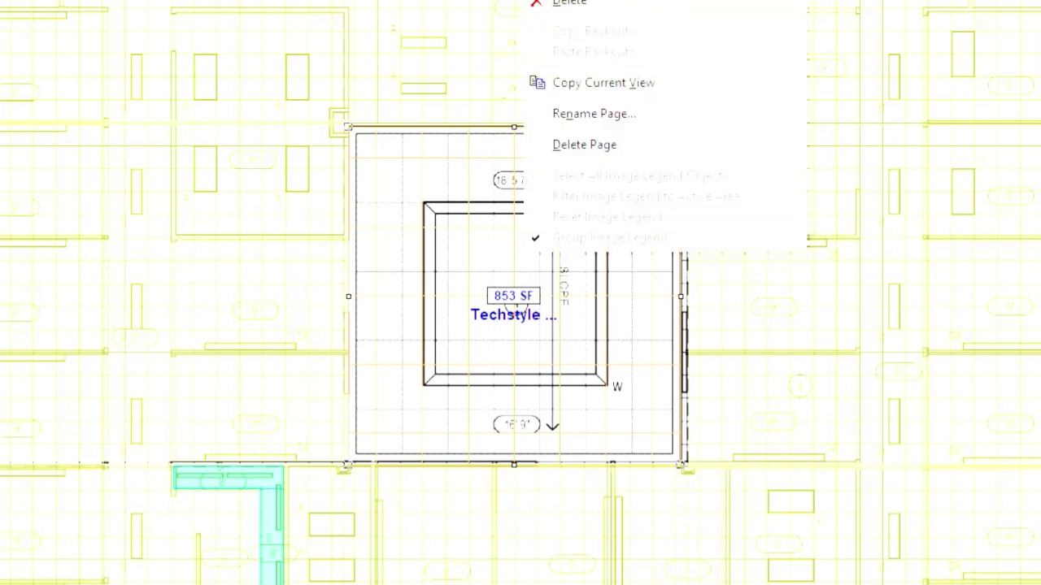
left_click(569, 2)
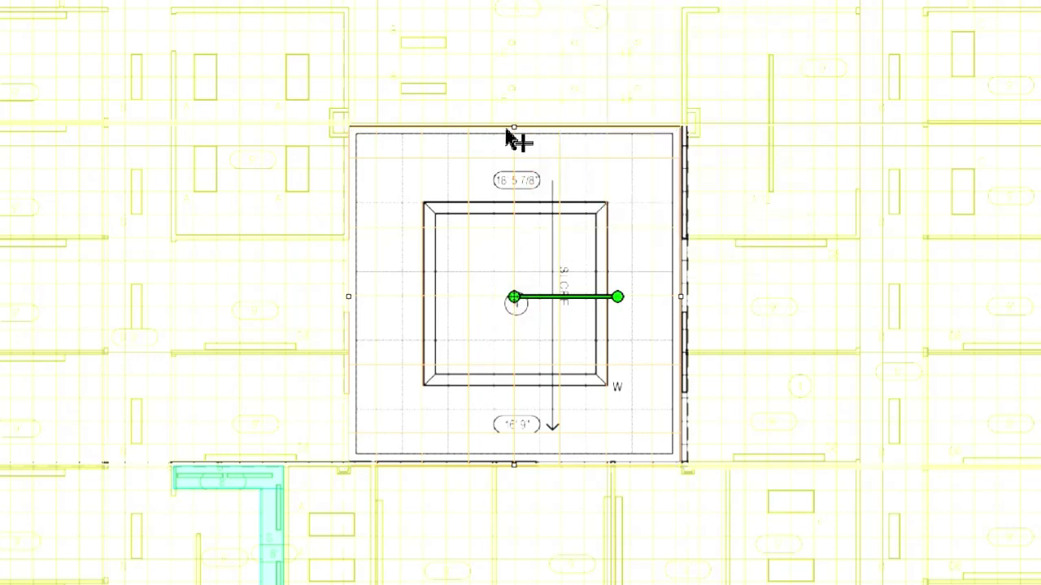
left_click_drag(516, 301, 540, 283)
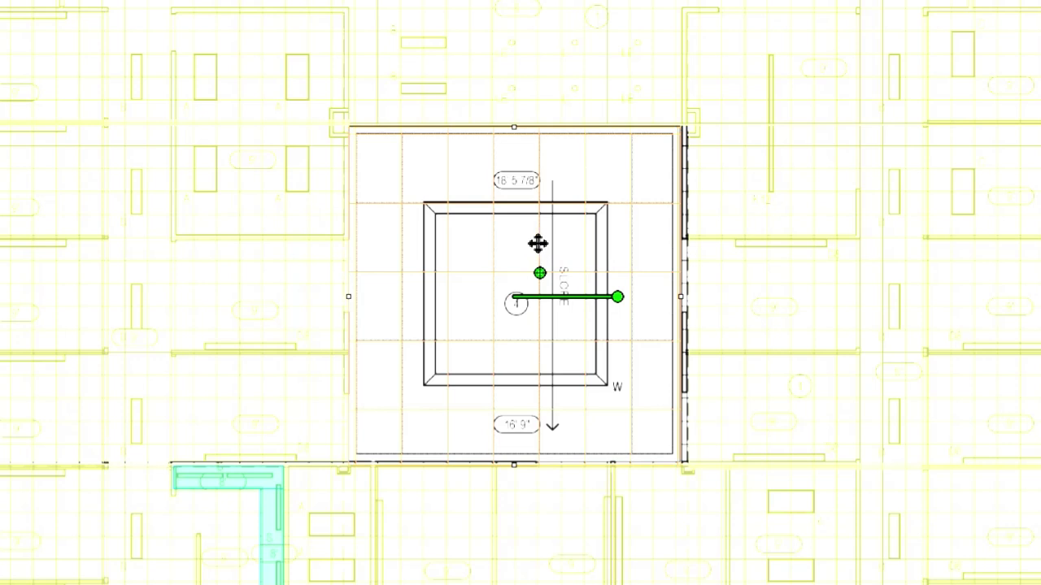
key("Escape")
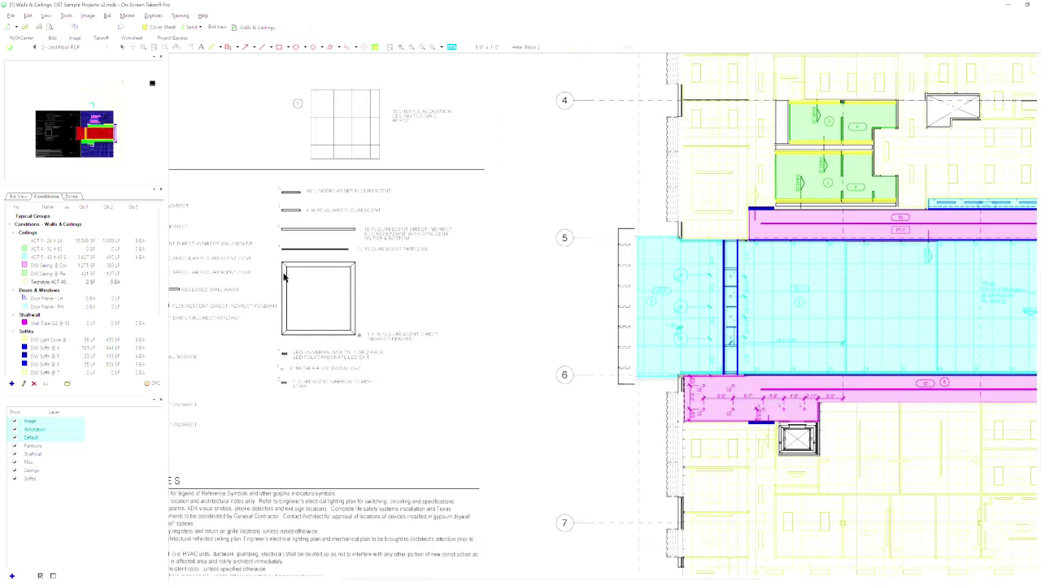
- Create a new linear condition and name it Fluorescent Pendant
left_click(350, 341)
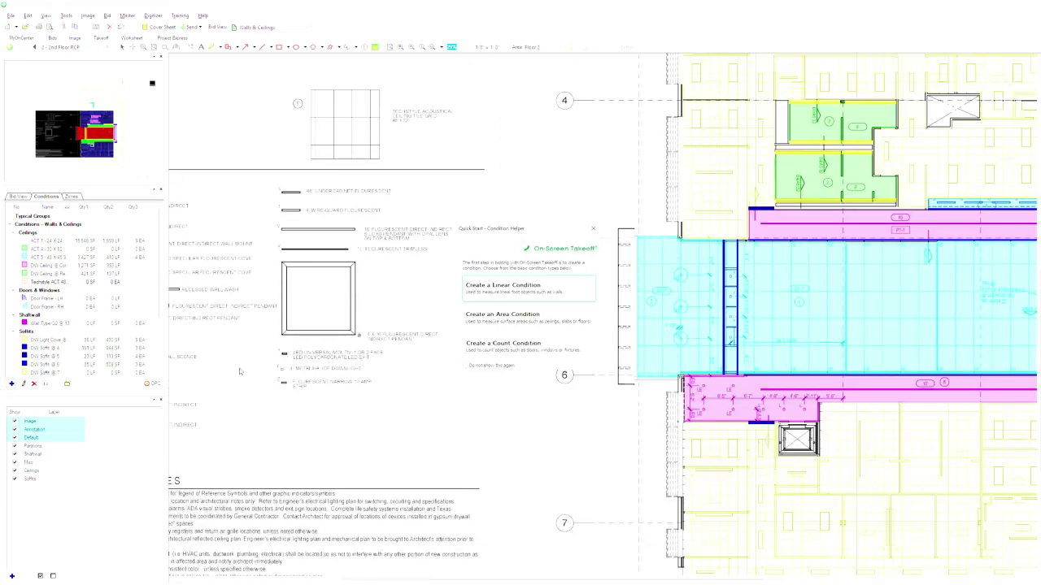
left_click(502, 286)
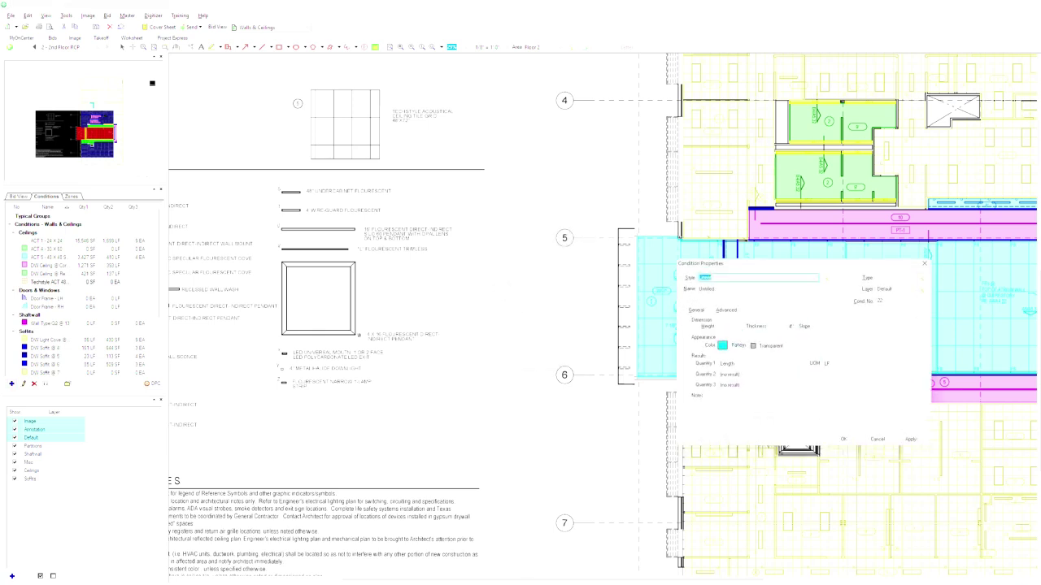
key("Tab")
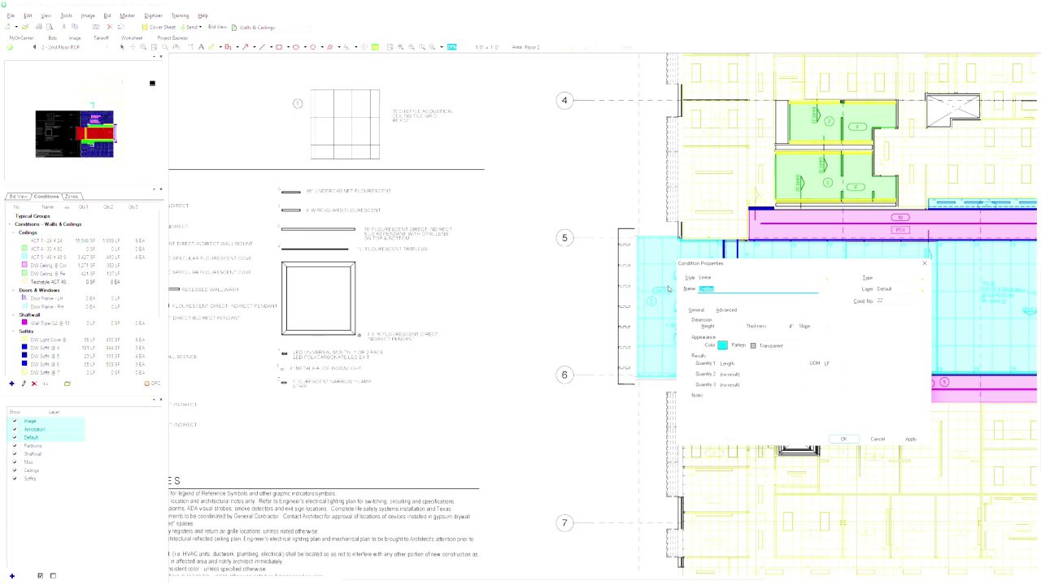
type("FU")
left_click(702, 289)
left_click(749, 288)
left_click(777, 325)
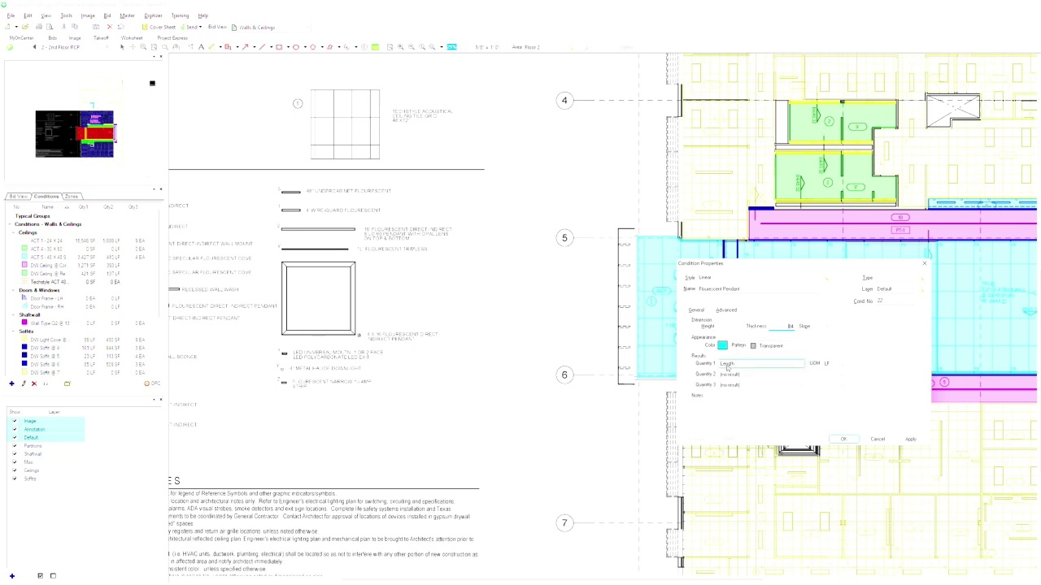
- Assign the Fluorescent Pendant condition the type Lighting
left_click(922, 278)
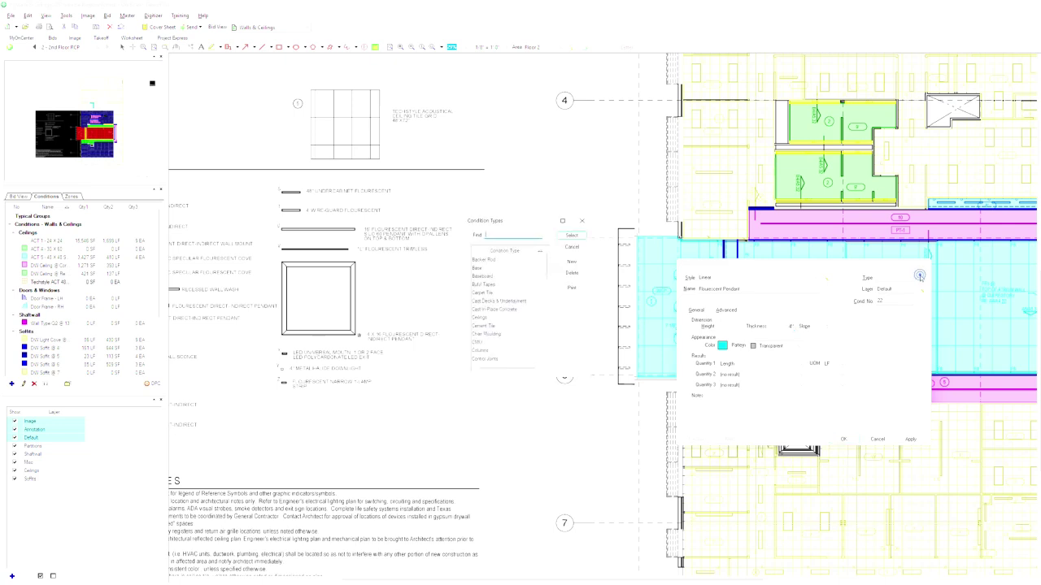
scroll(512, 299, "down", 5)
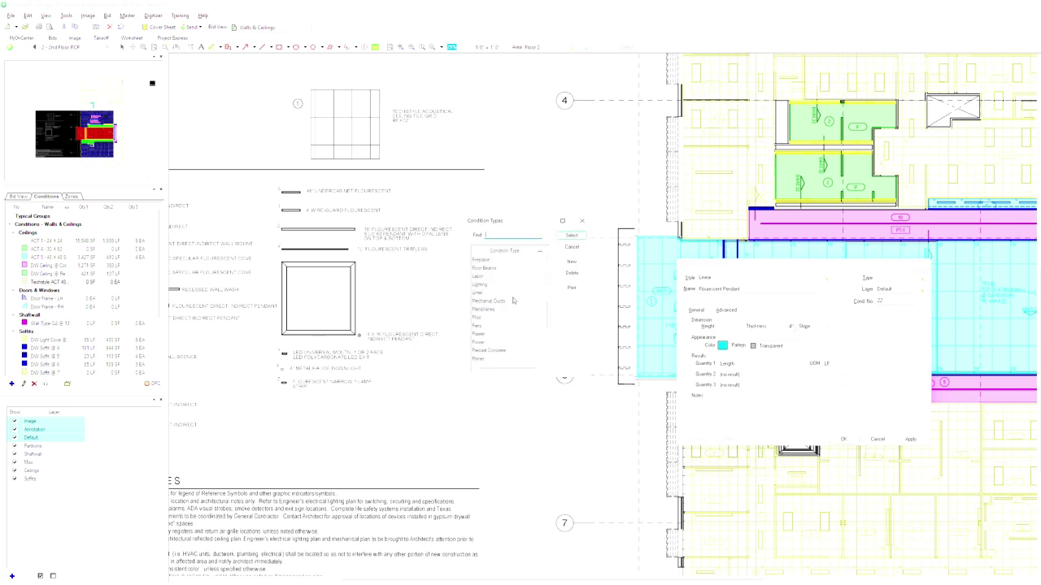
scroll(513, 300, "up", 1)
left_click(492, 308)
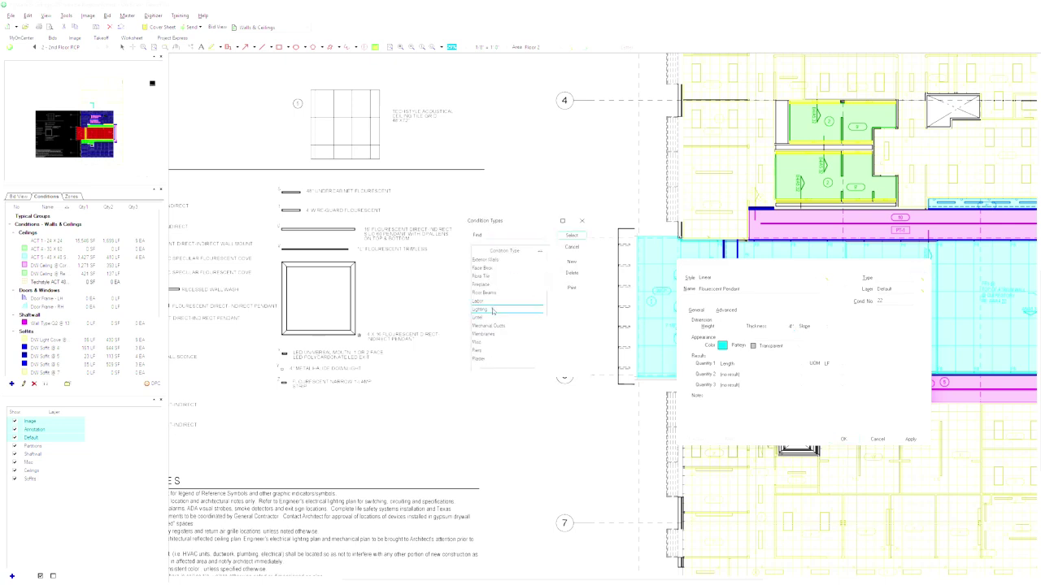
left_click(567, 236)
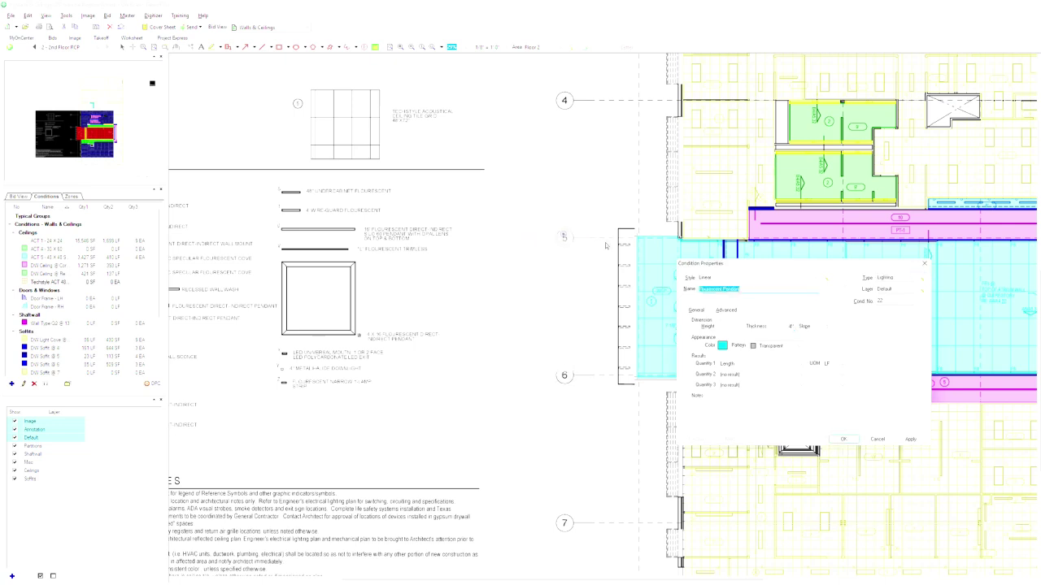
- Add a new bid layer named Lighting, put the Fluorescent Pendant condition on it, and save the condition
left_click(919, 289)
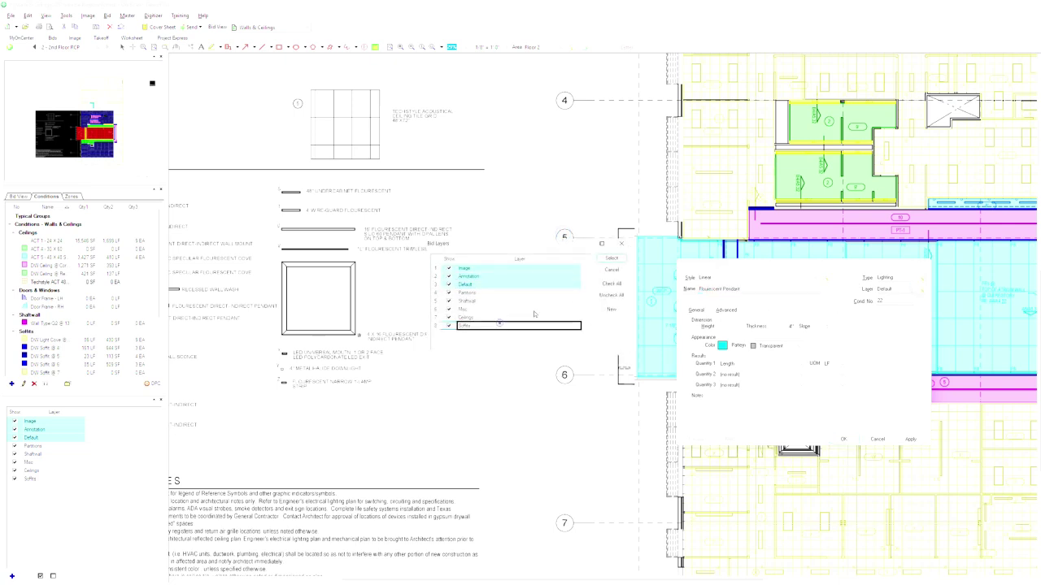
left_click(608, 309)
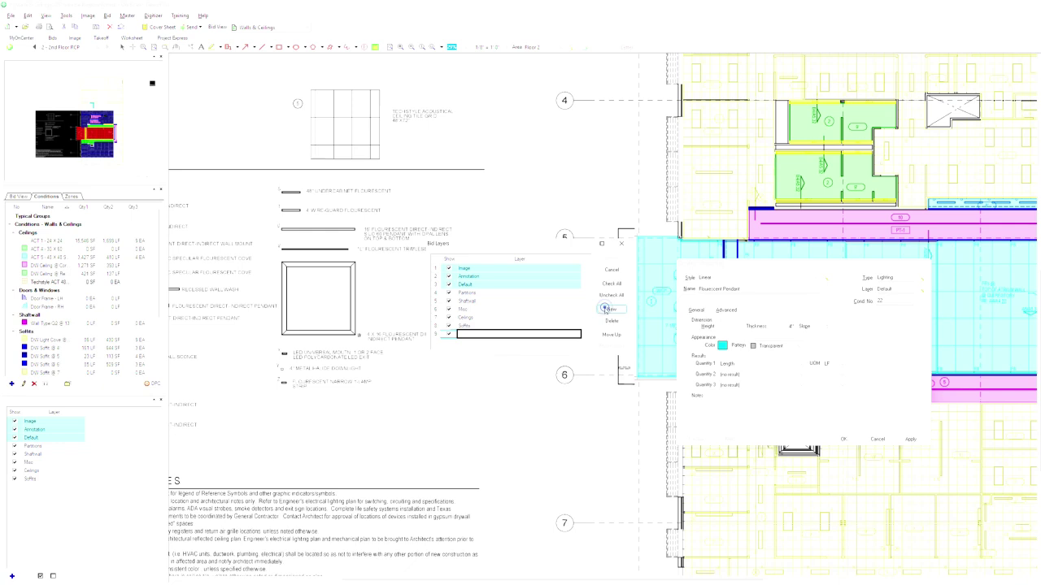
type("Lighting")
key("Return")
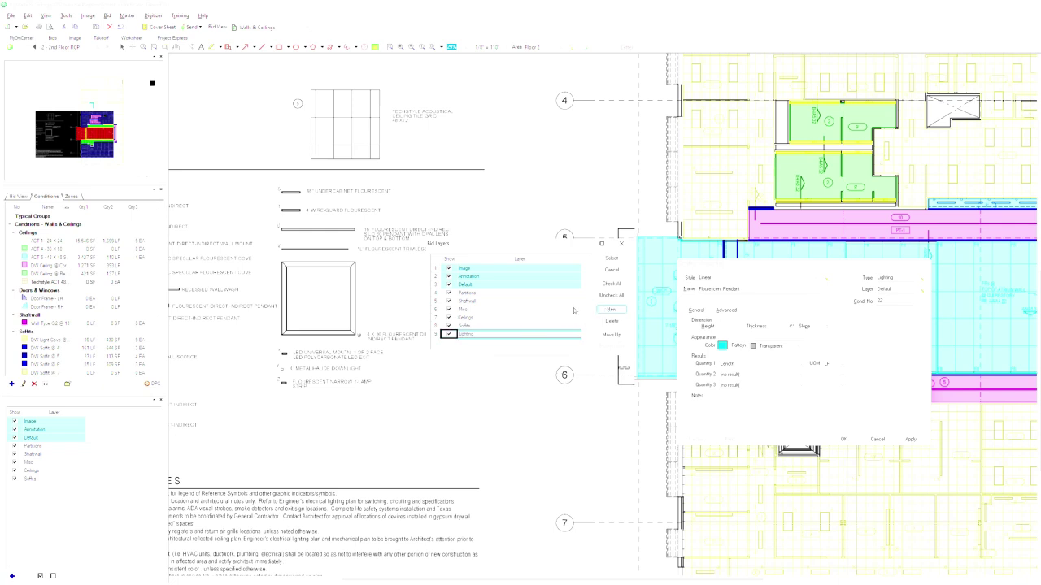
left_click(613, 259)
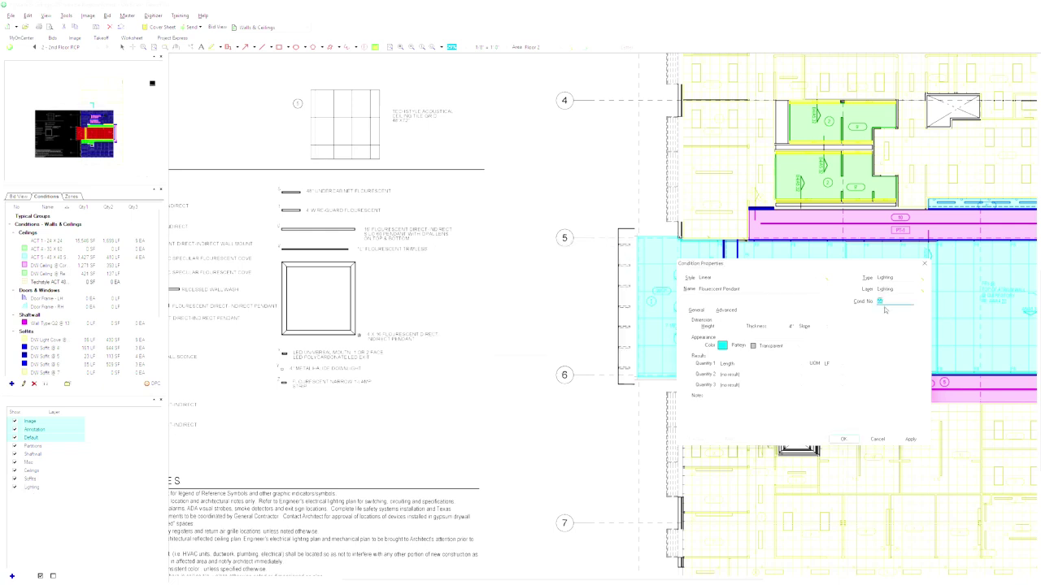
left_click(910, 439)
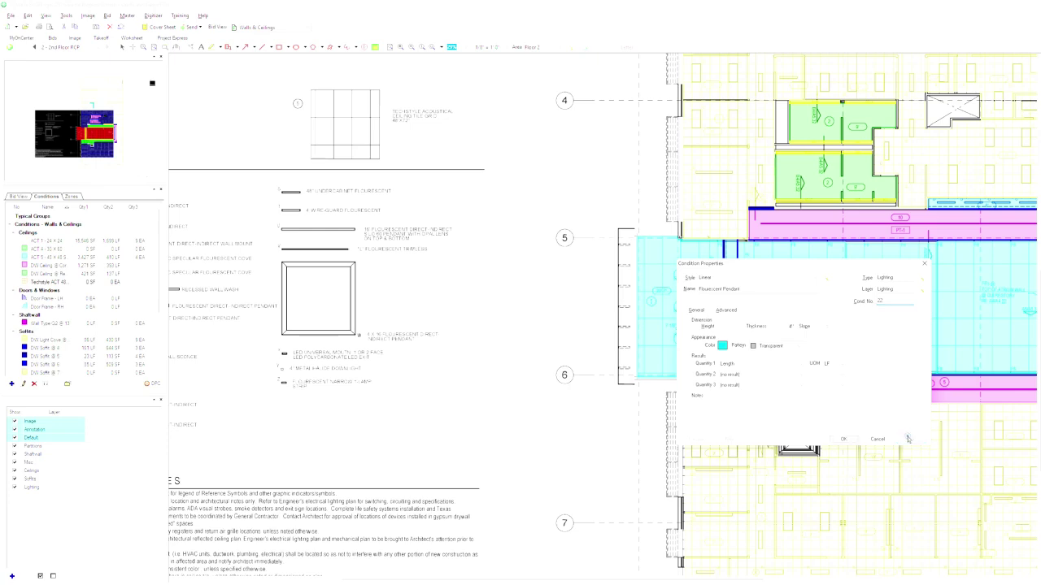
left_click(842, 439)
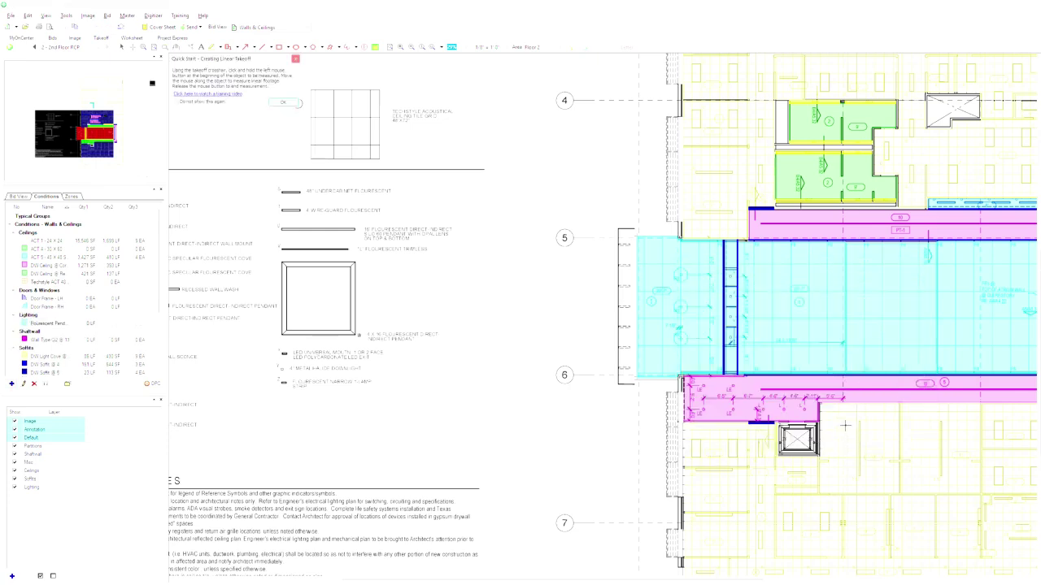
- Try tracing the Techstyle ACT 48 x 72 and Fluorescent Pendant conditions together around the central square ceiling's corners, and undo that takeoff
scroll(845, 425, "up", 5)
scroll(843, 427, "right", 3)
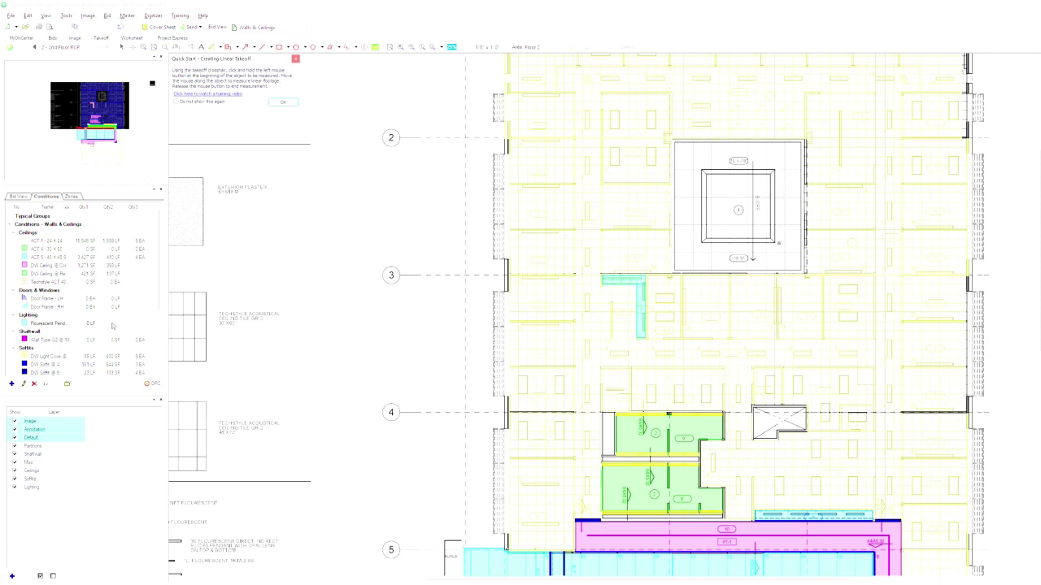
left_click(81, 324)
left_click(78, 281, "ctrl")
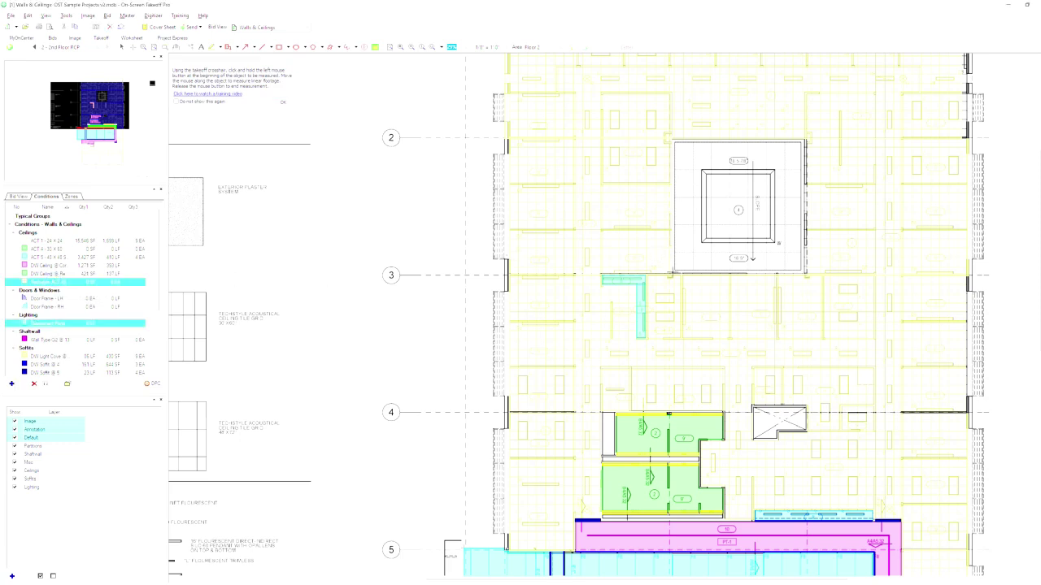
mouse_move(670, 275)
left_mouse_down()
mouse_move(682, 204)
mouse_move(674, 208)
mouse_move(670, 138)
mouse_move(811, 143)
mouse_move(806, 275)
left_mouse_up()
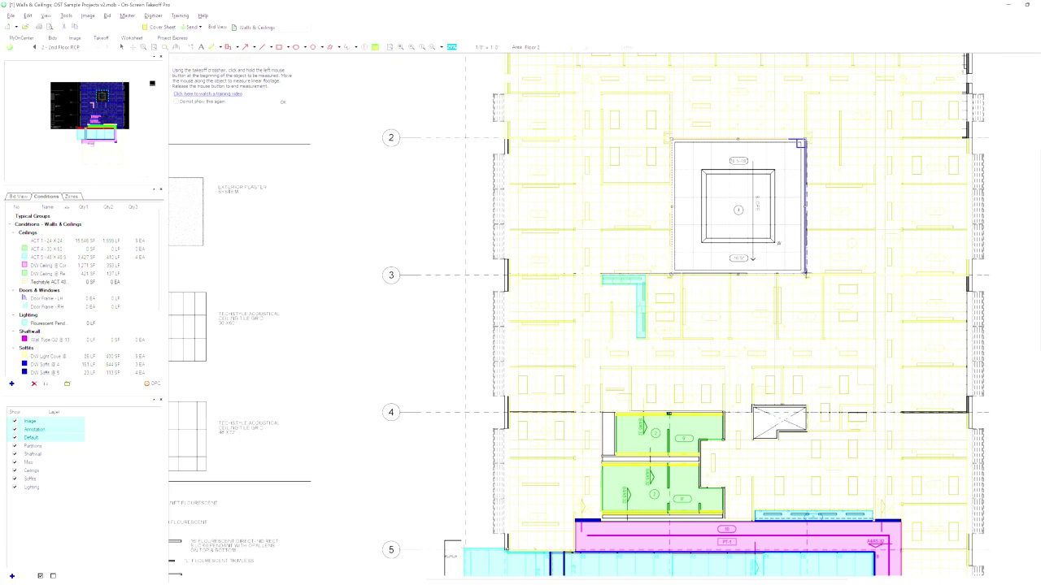
double_click(806, 275)
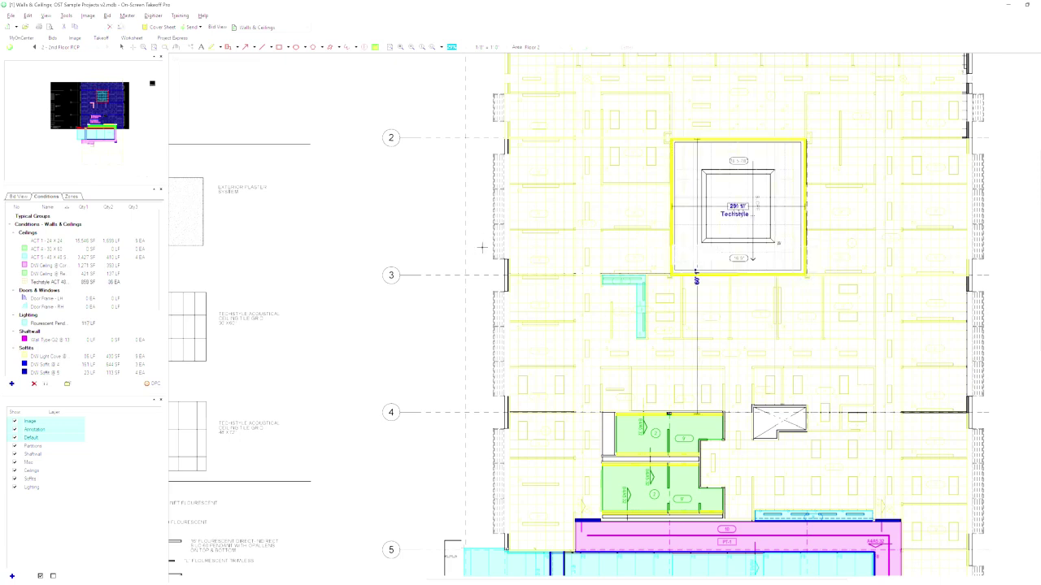
key("Escape")
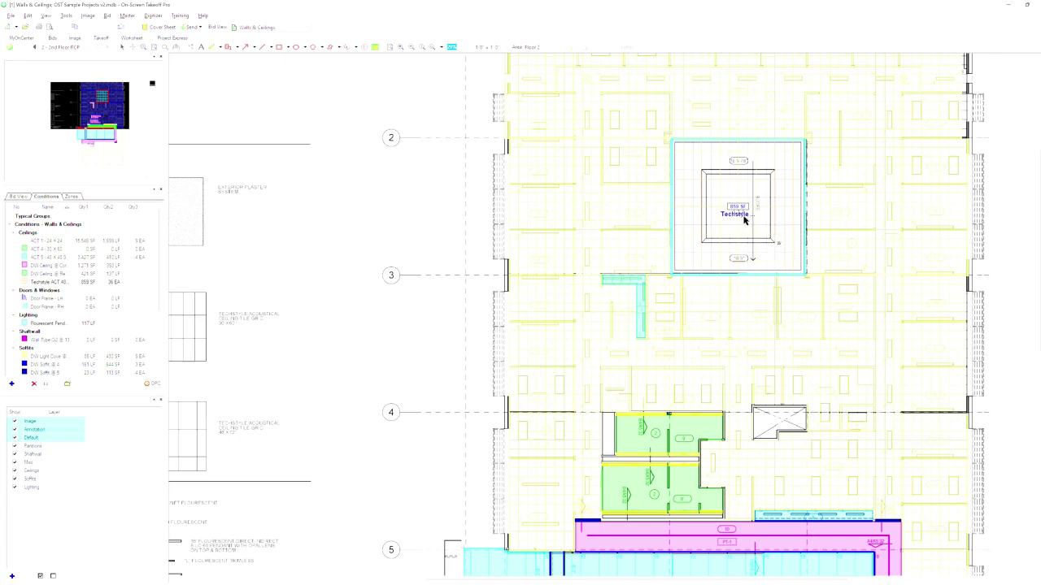
left_click(28, 15)
left_click(33, 27)
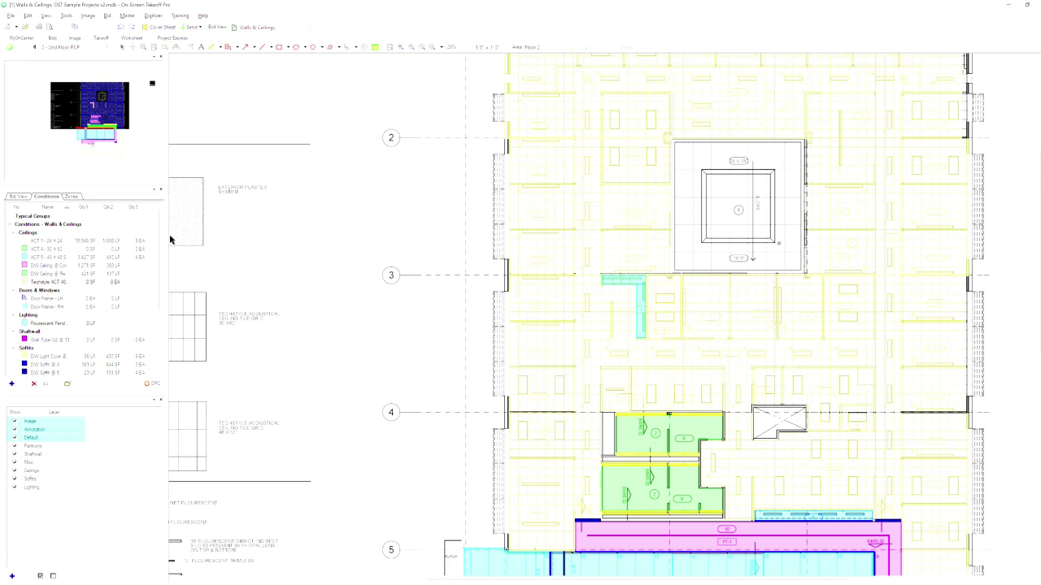
- Take off the Techstyle ACT 48 x 72 and Fluorescent Pendant conditions together as one rectangle spanning opposite corners of the central square ceiling
left_click(96, 284)
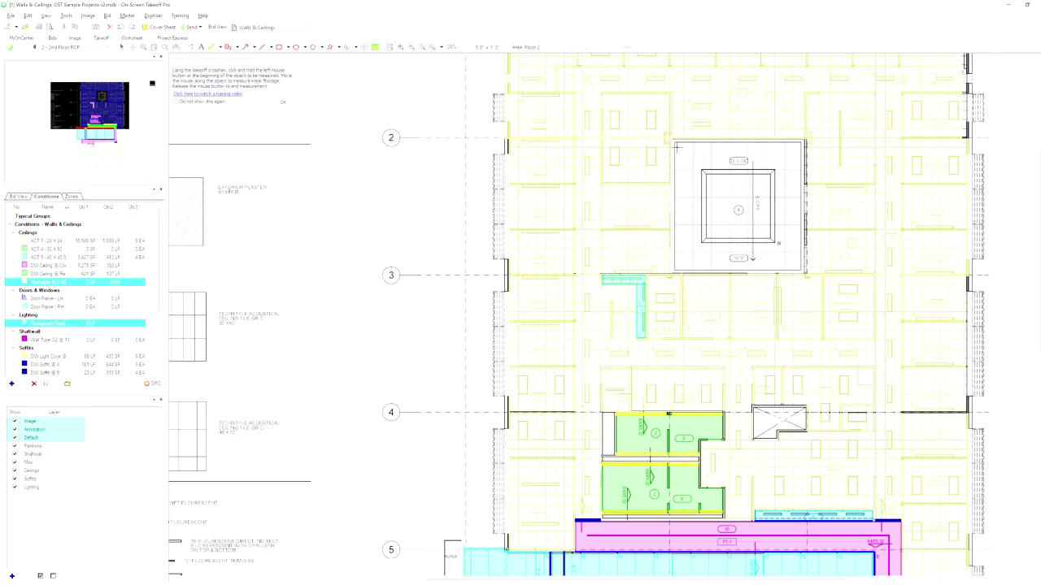
left_click_drag(671, 139, 806, 274)
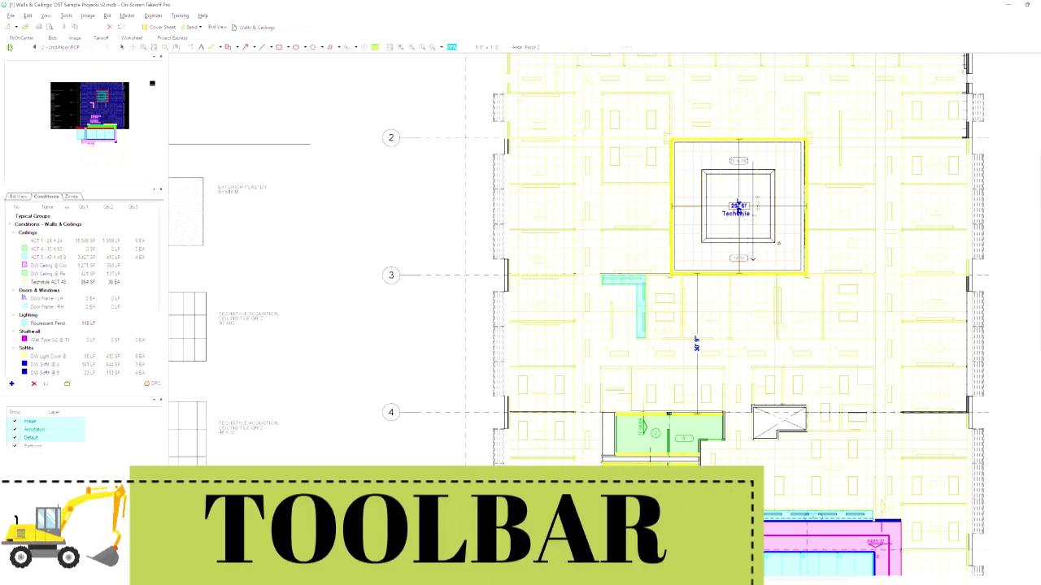
- Switch to the 2nd Floor Plan page and back to the 2nd Floor RCP page
left_click(96, 47)
left_click(88, 62)
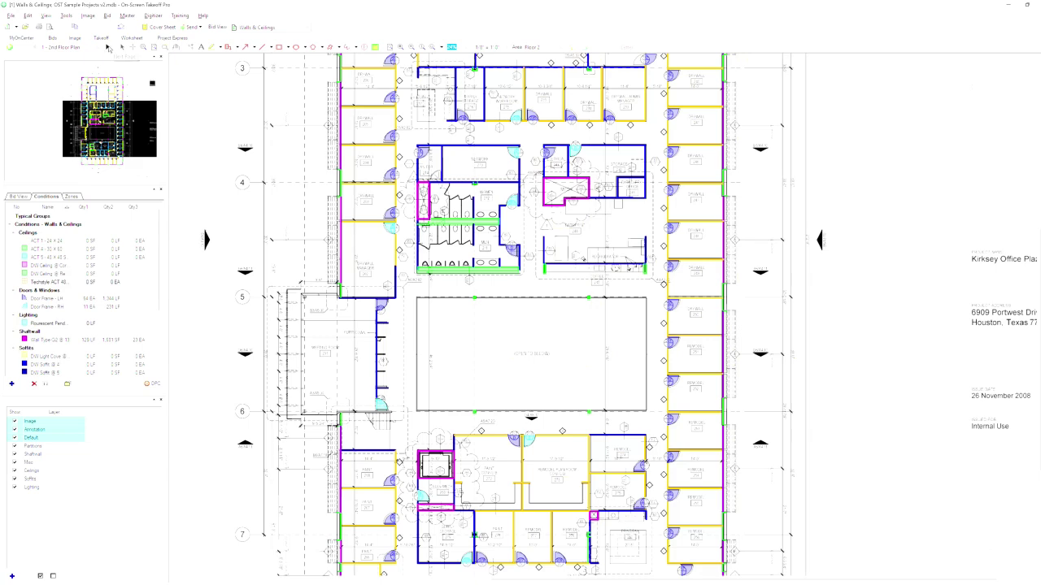
left_click(107, 47)
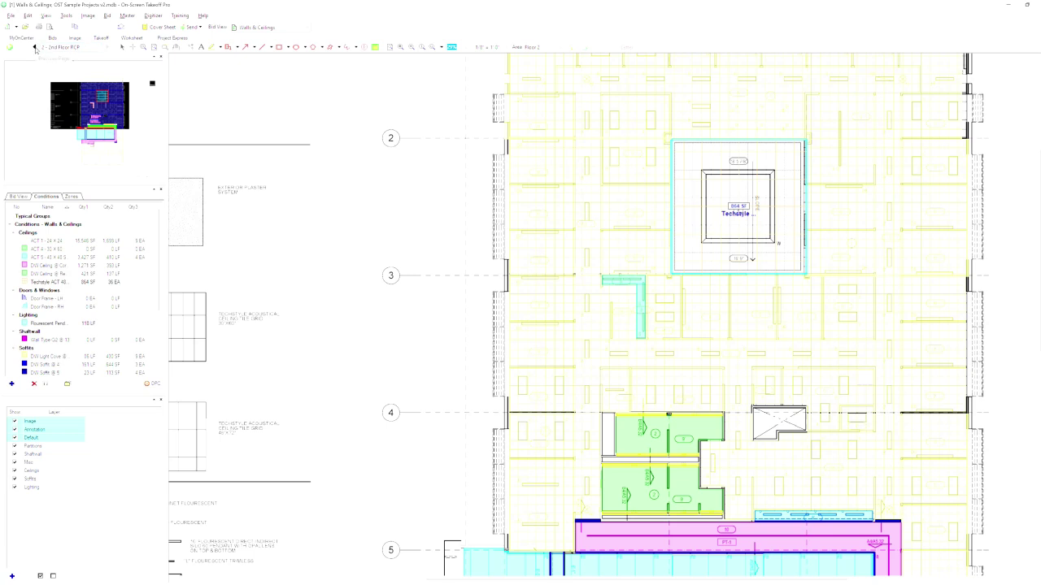
- Examine the ceiling plan up close around grid line 2 and then as a whole sheet
left_click(134, 47)
left_click(145, 50)
left_click(612, 275)
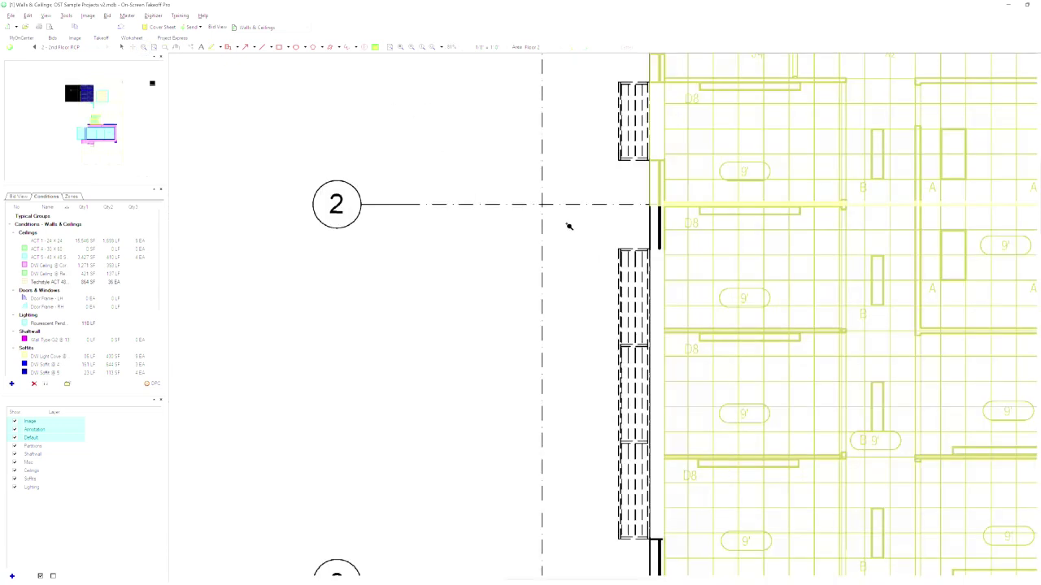
scroll(618, 236, "down", 3)
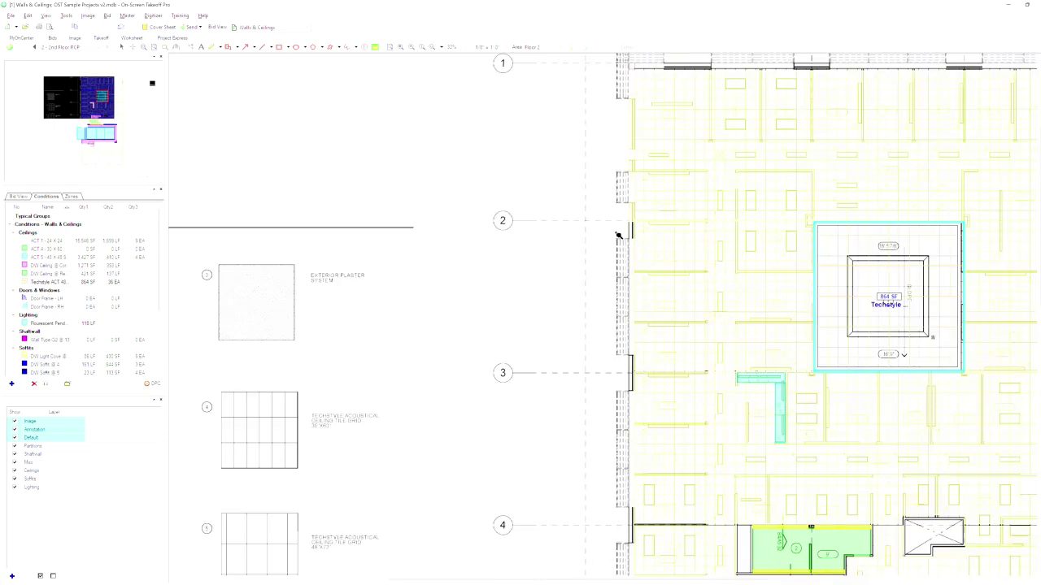
scroll(618, 236, "down", 1)
scroll(618, 235, "right", 4)
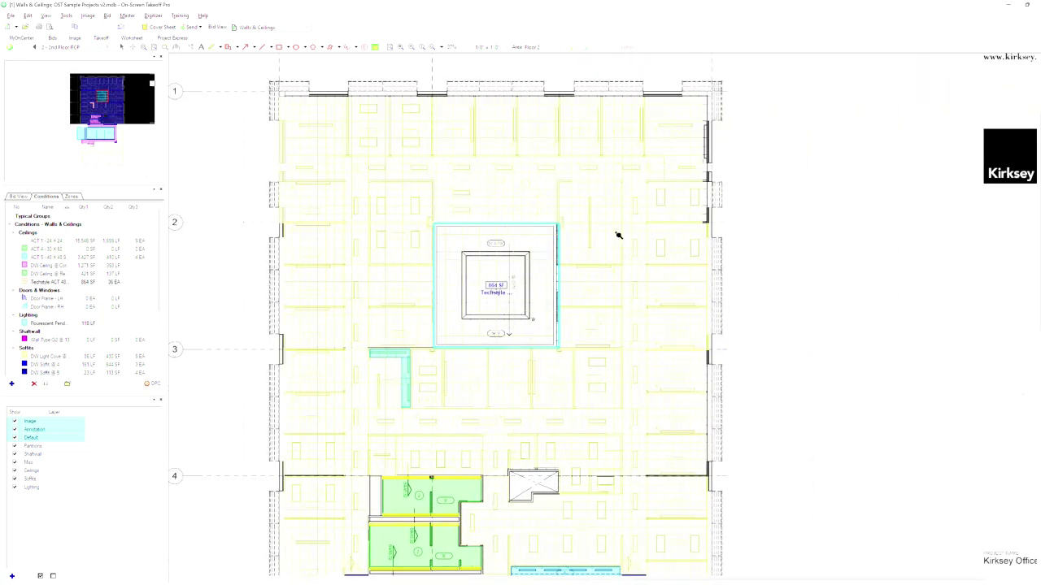
scroll(618, 234, "left", 2)
scroll(618, 236, "down", 4)
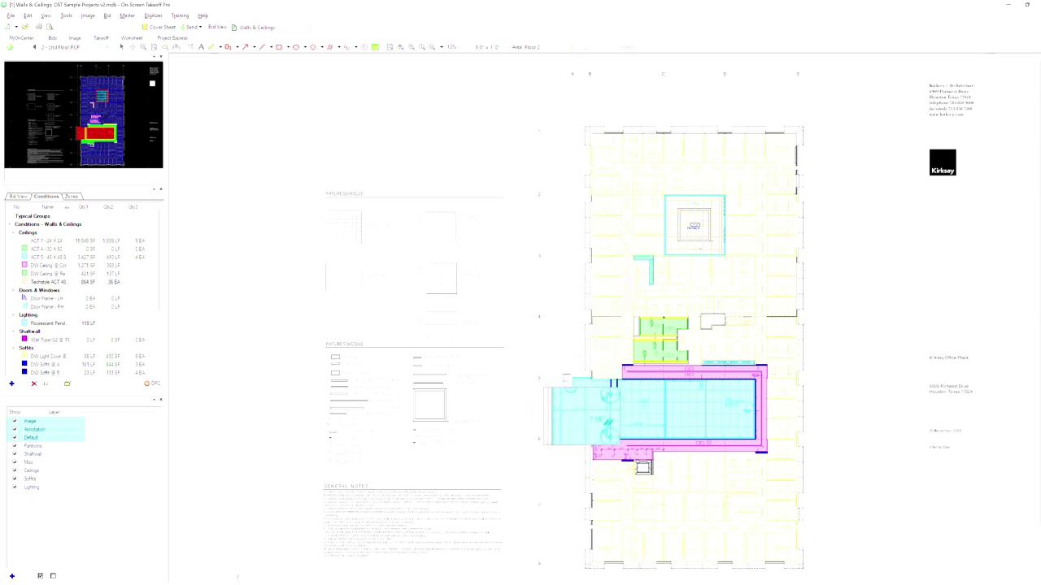
key("Escape")
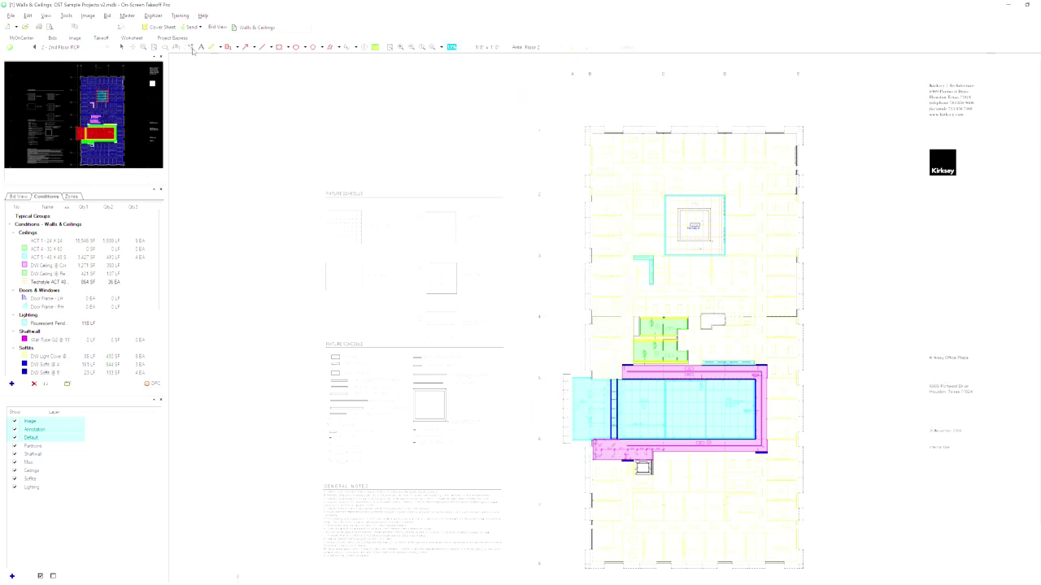
- Highlight the Exterior Plaster System note in the fixture schedule in yellow-green
left_click(177, 49)
mouse_move(592, 153)
left_mouse_down()
mouse_move(674, 154)
mouse_move(659, 173)
mouse_move(576, 114)
mouse_move(516, 181)
left_mouse_up()
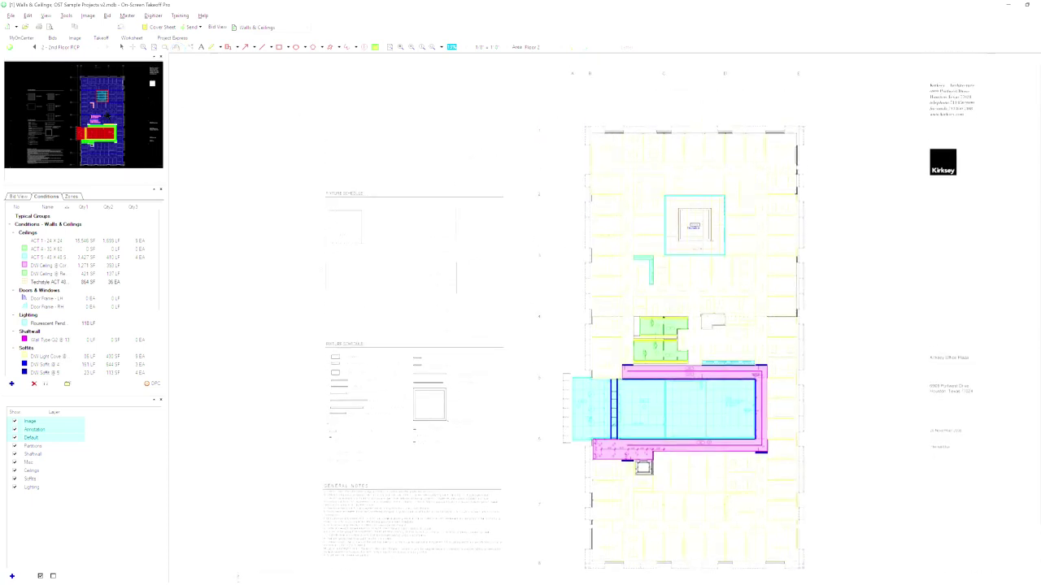
scroll(366, 176, "up", 3)
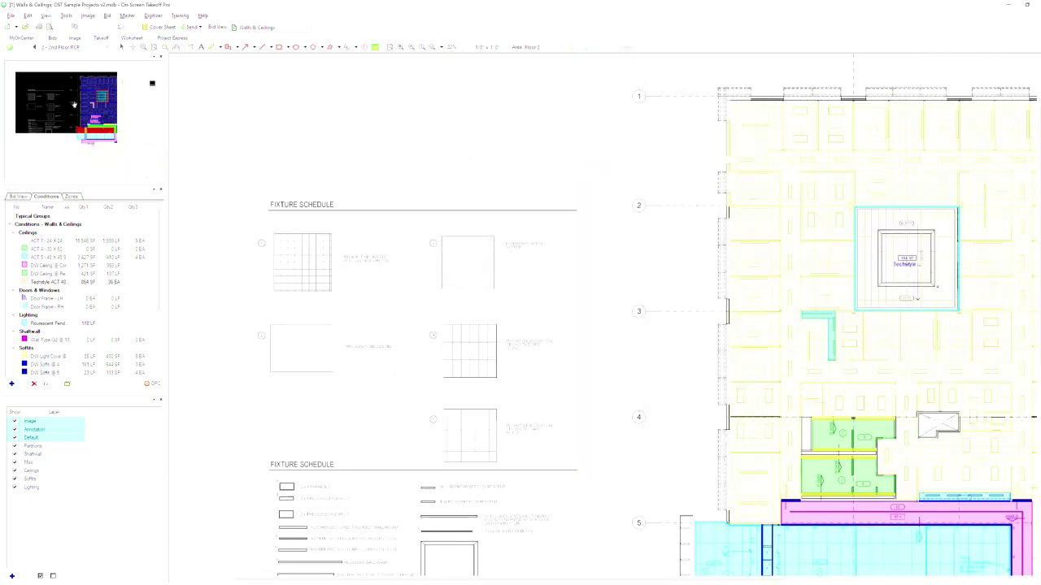
left_click(103, 97)
mouse_move(103, 98)
left_mouse_down()
mouse_move(102, 131)
mouse_move(104, 96)
left_mouse_up()
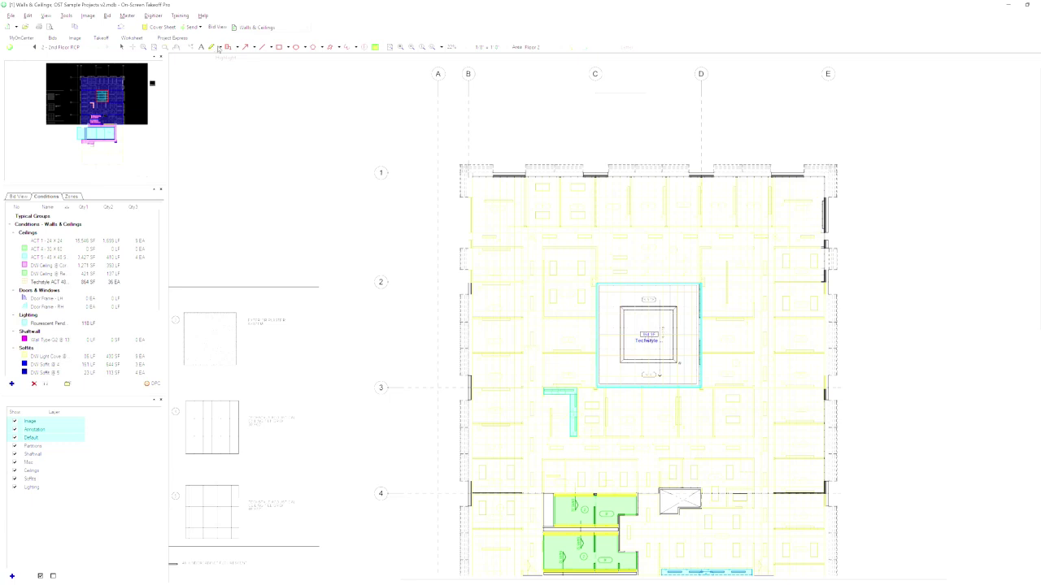
left_click(218, 48)
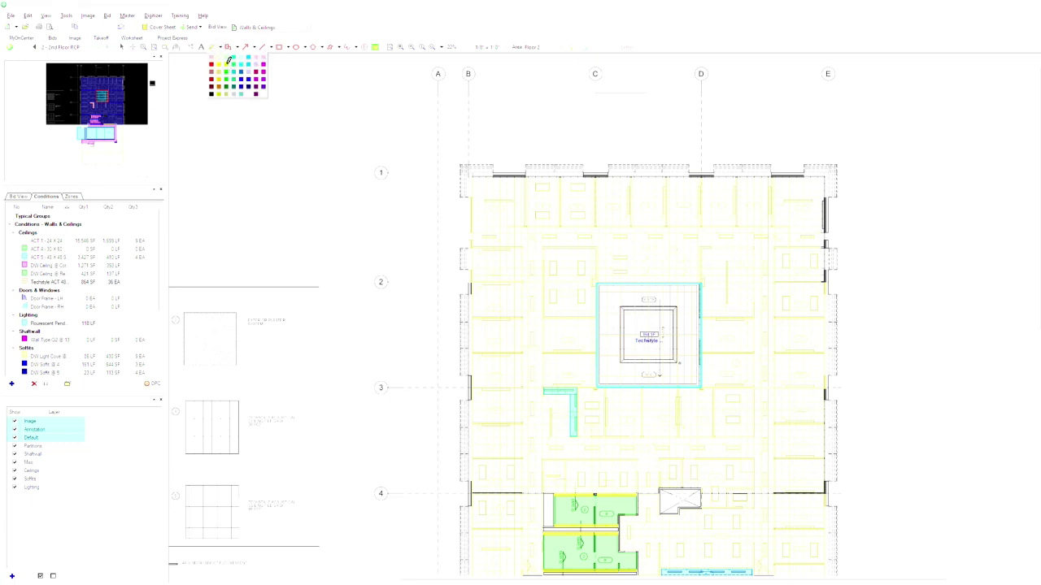
left_click(227, 63)
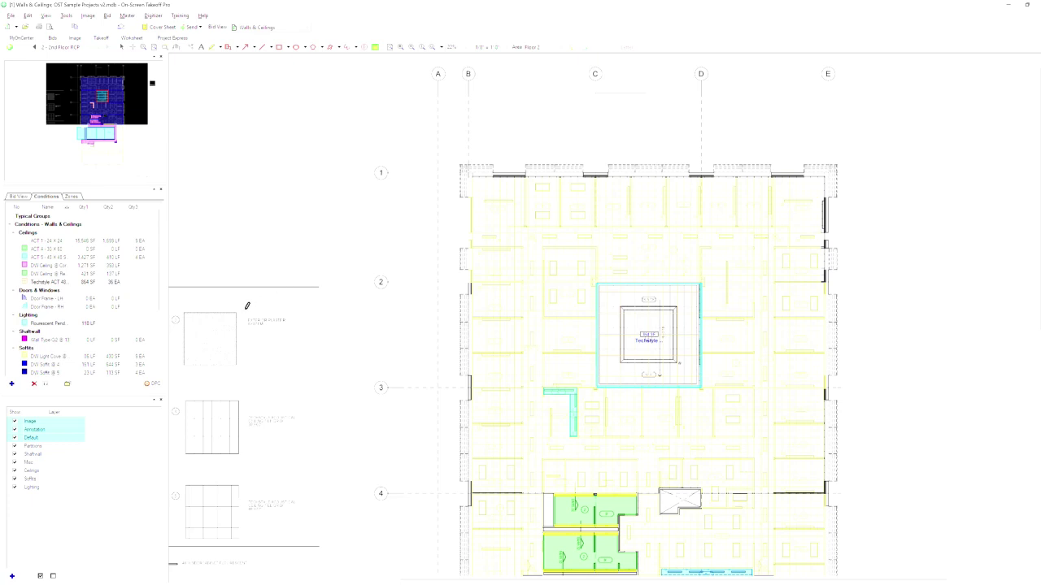
left_click_drag(242, 312, 290, 328)
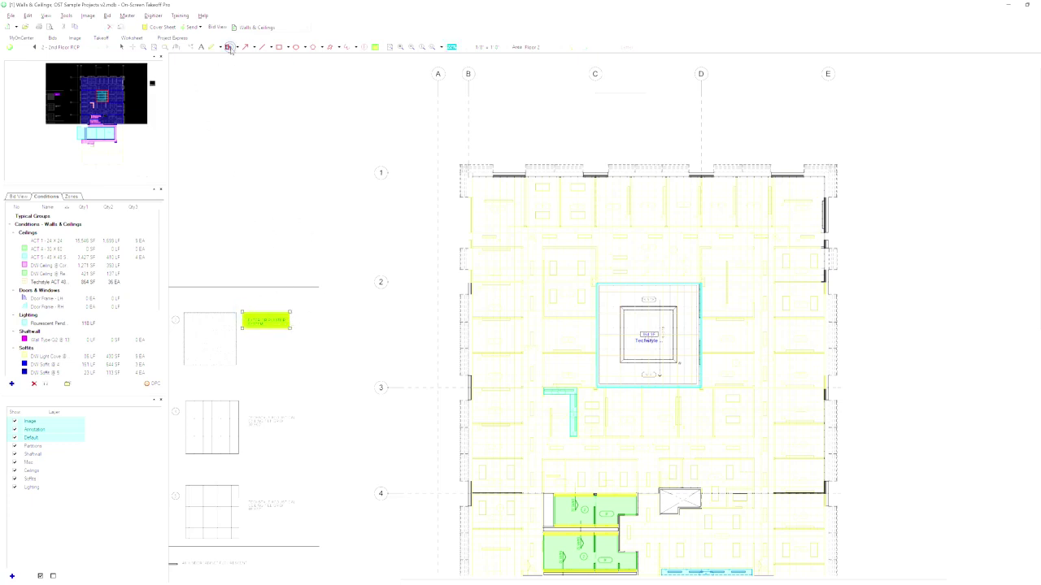
- Add a callout reading RFI above the fixture schedule and draw a separate slanted arrow beside it
left_click_drag(269, 222, 386, 157)
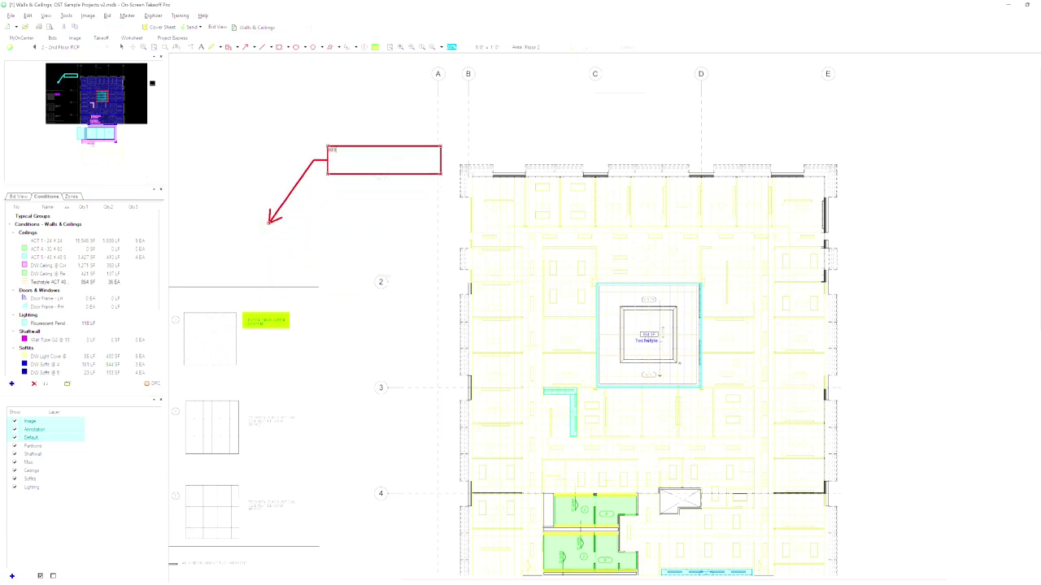
type("RFI")
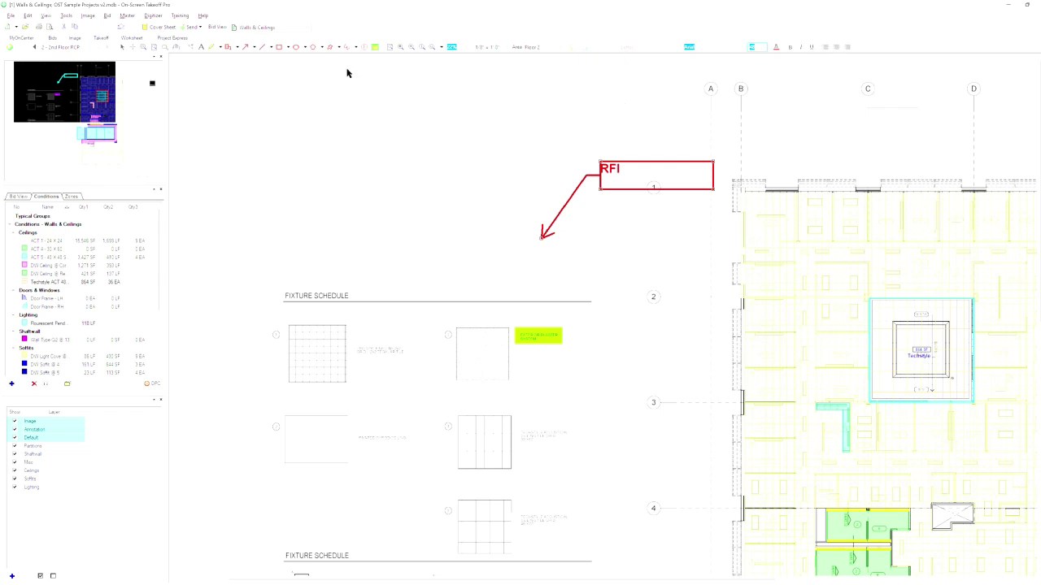
left_click(246, 49)
left_click_drag(371, 157, 492, 209)
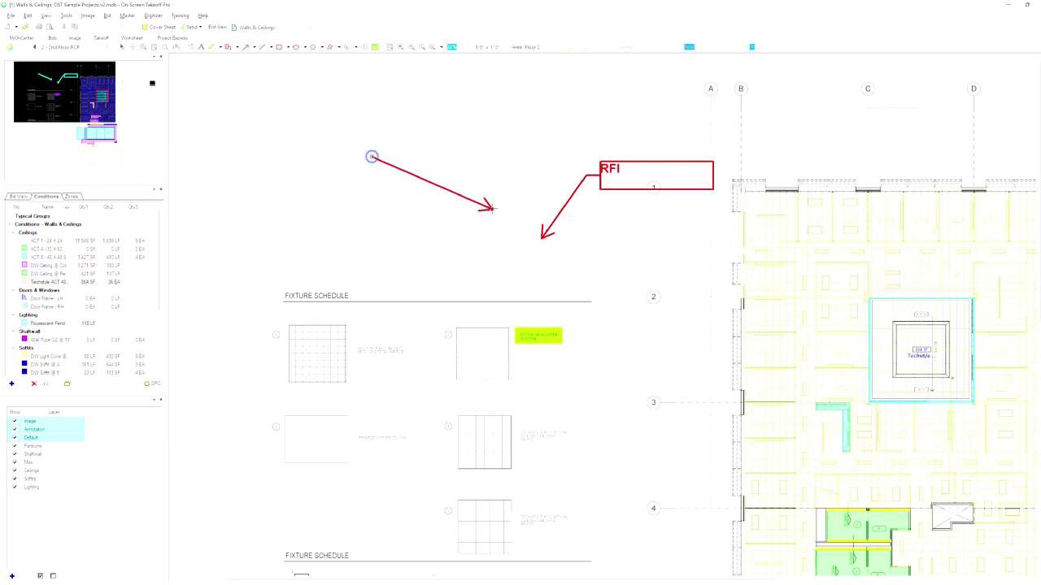
- Draw a horizontal line annotation above the fixture schedule and a rectangle annotation higher up in the blank area
left_click(262, 47)
left_click_drag(318, 227, 411, 228)
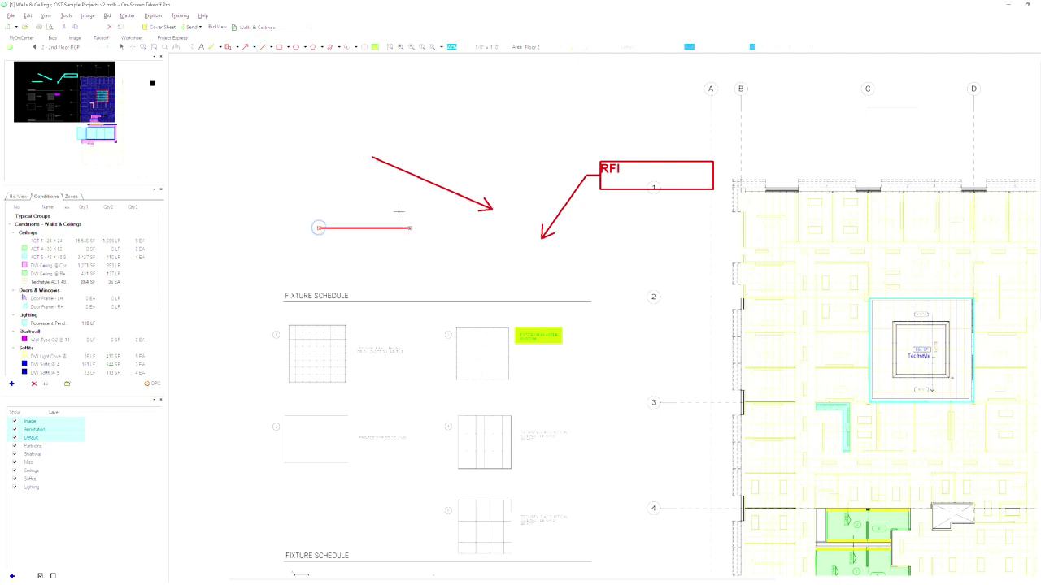
left_click(279, 47)
left_click_drag(292, 68, 420, 131)
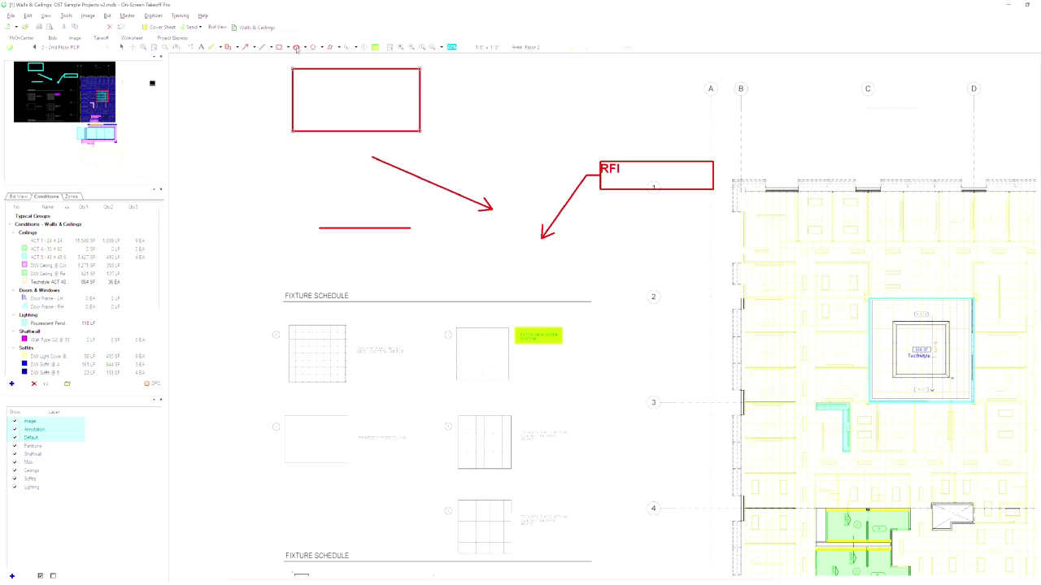
- Draw an ellipse beside the rectangle annotation and a closed four-sided polygon on its other side
left_click(296, 47)
left_click_drag(452, 92, 525, 151)
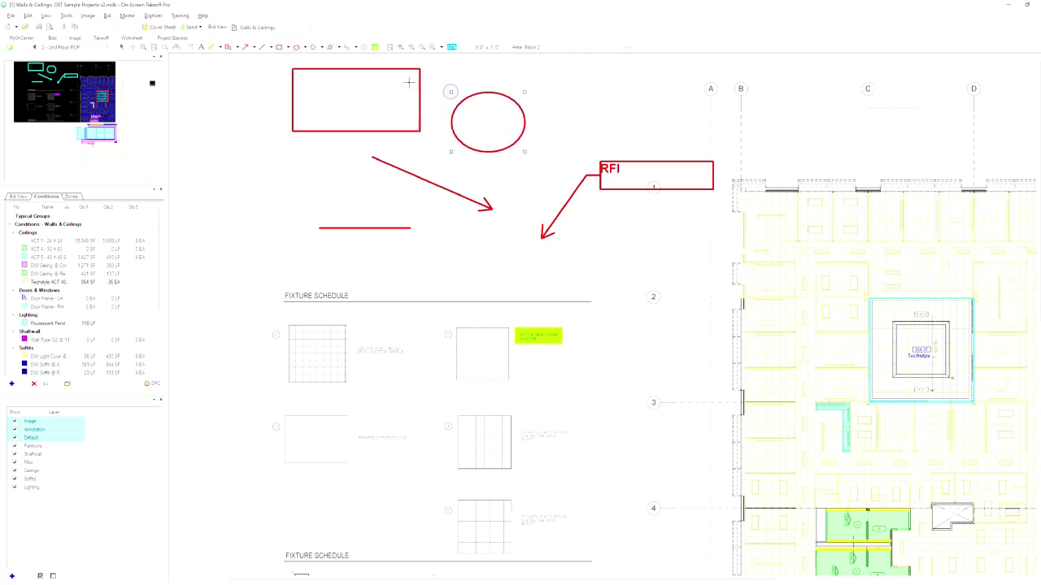
left_click(313, 47)
left_click(242, 135)
left_click(227, 189)
left_click(291, 190)
left_click(280, 149)
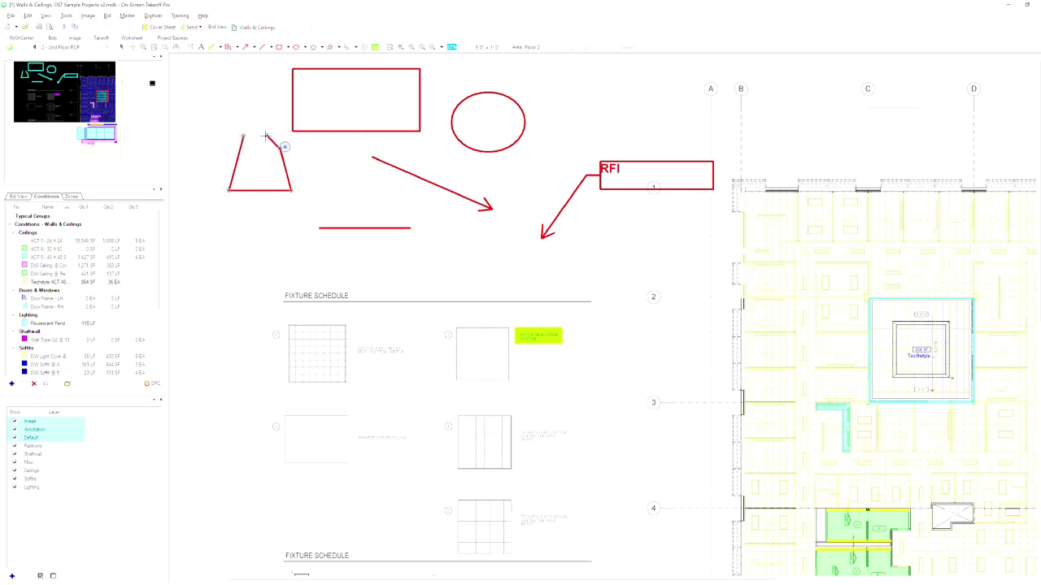
left_click(243, 136)
- Draw a cloud around the highlighted plaster note and a freehand squiggle just above it
left_click(330, 47)
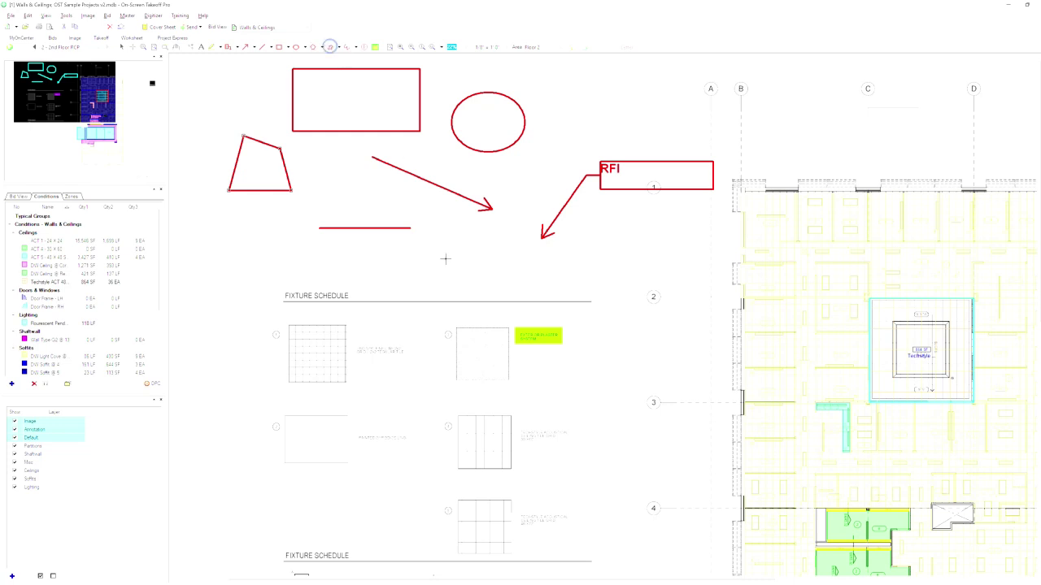
left_click(508, 329)
left_click(521, 351)
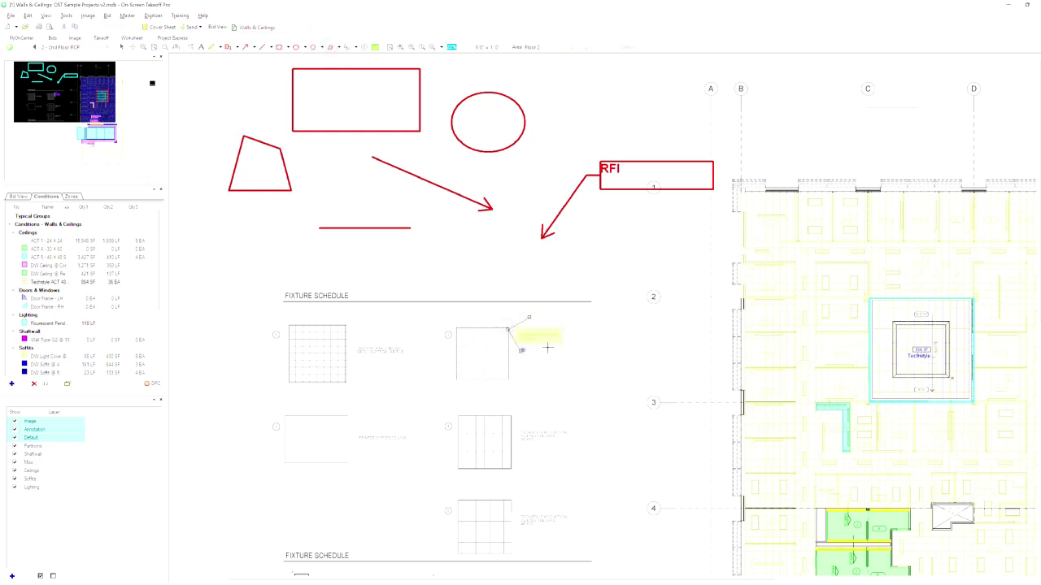
left_click(575, 352)
mouse_move(530, 317)
left_mouse_down()
mouse_move(583, 302)
mouse_move(553, 294)
mouse_move(543, 317)
mouse_move(569, 299)
mouse_move(529, 318)
left_mouse_up()
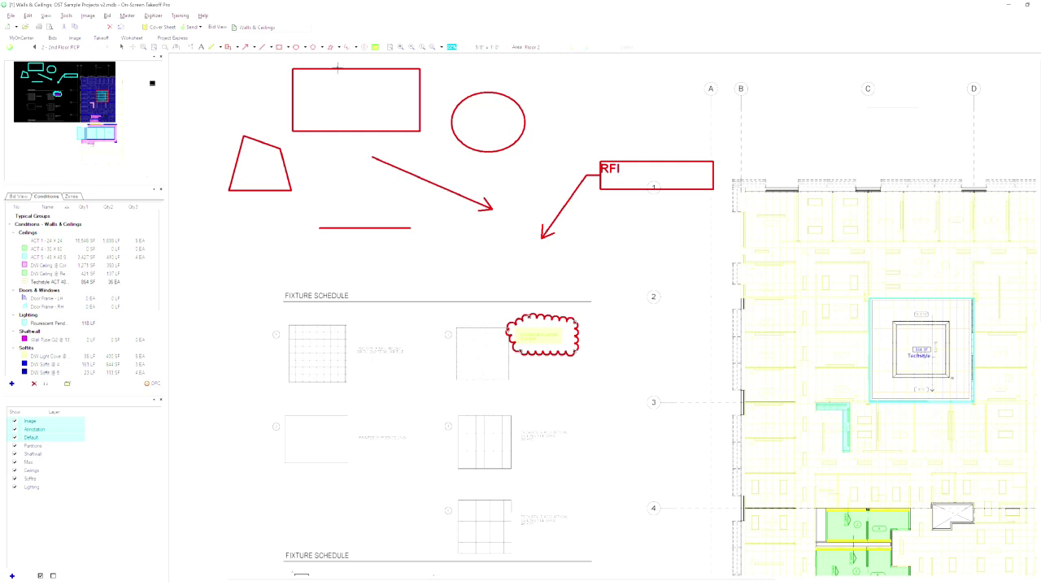
left_click(346, 49)
mouse_move(537, 280)
left_mouse_down()
mouse_move(573, 265)
mouse_move(568, 287)
mouse_move(614, 300)
mouse_move(639, 257)
mouse_move(638, 268)
left_mouse_up()
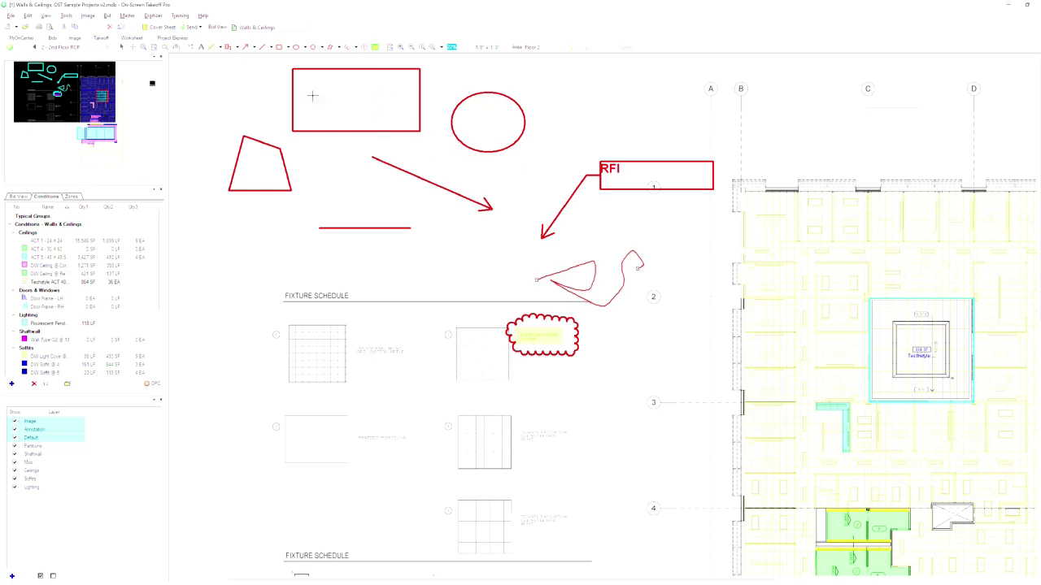
- Create a named view called Fixture Schedule enclosing the upper fixture schedule on the 2nd Floor RCP page
left_click(38, 47)
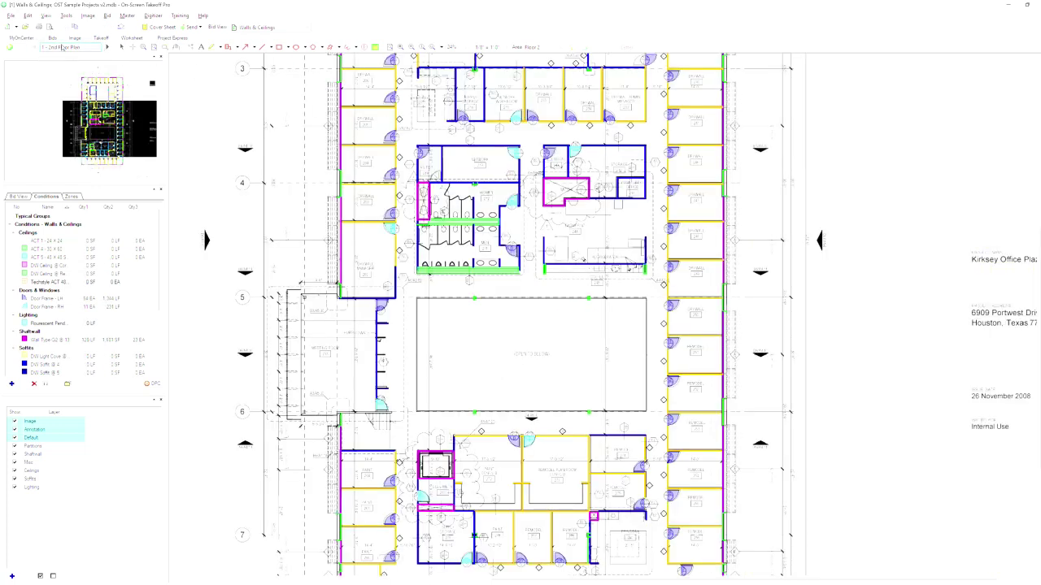
left_click(107, 46)
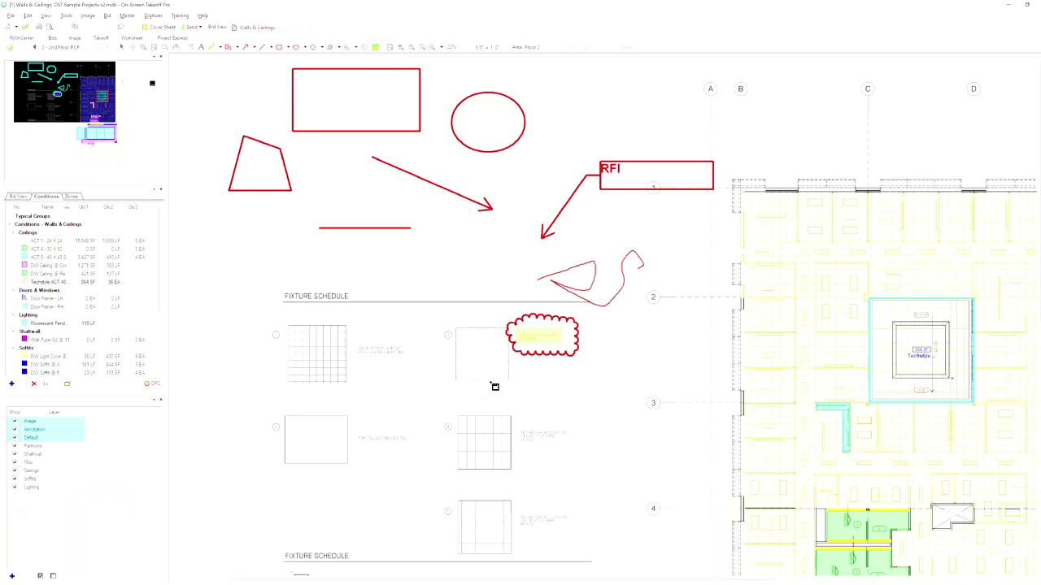
key("Down")
key("Down")
key("Right")
mouse_move(180, 178)
left_mouse_down()
mouse_move(295, 285)
mouse_move(490, 423)
mouse_move(529, 470)
mouse_move(519, 466)
left_mouse_up()
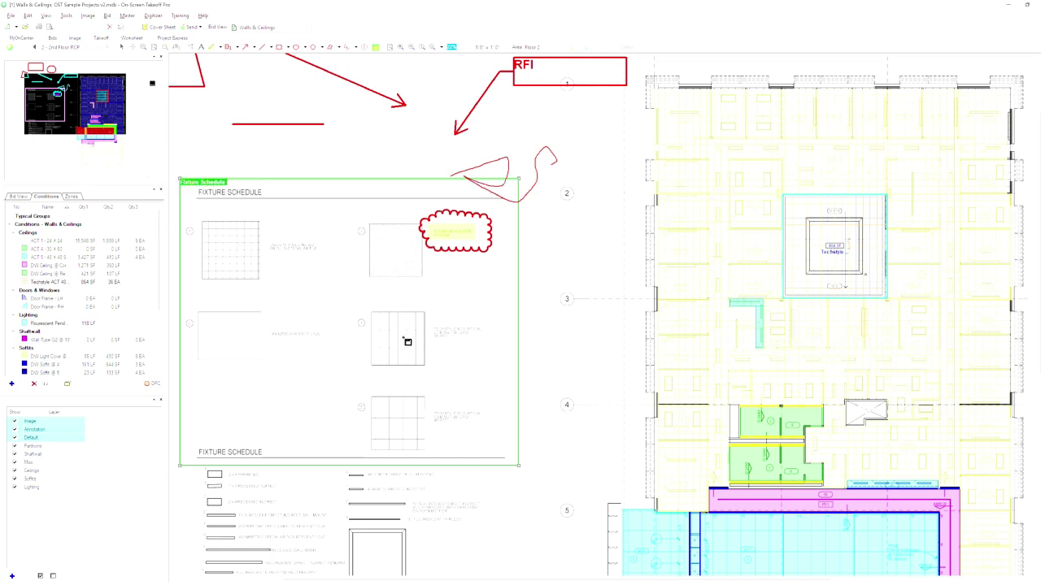
- Place a hot link in the blank area beside the 2nd Floor Plan, connected to the existing Fixture Schedule named view
left_click(56, 49)
left_click(74, 55)
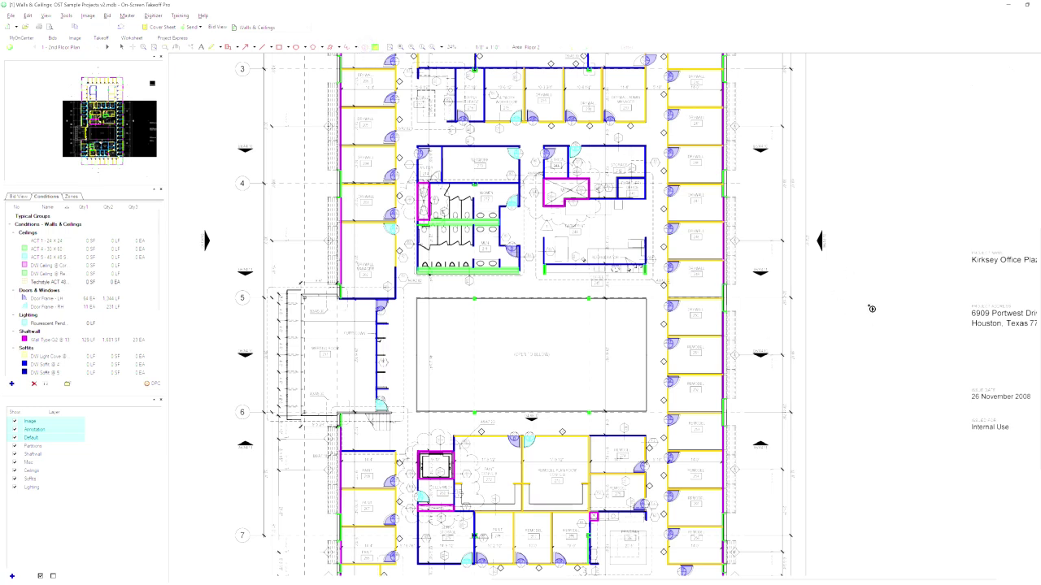
left_click(859, 302)
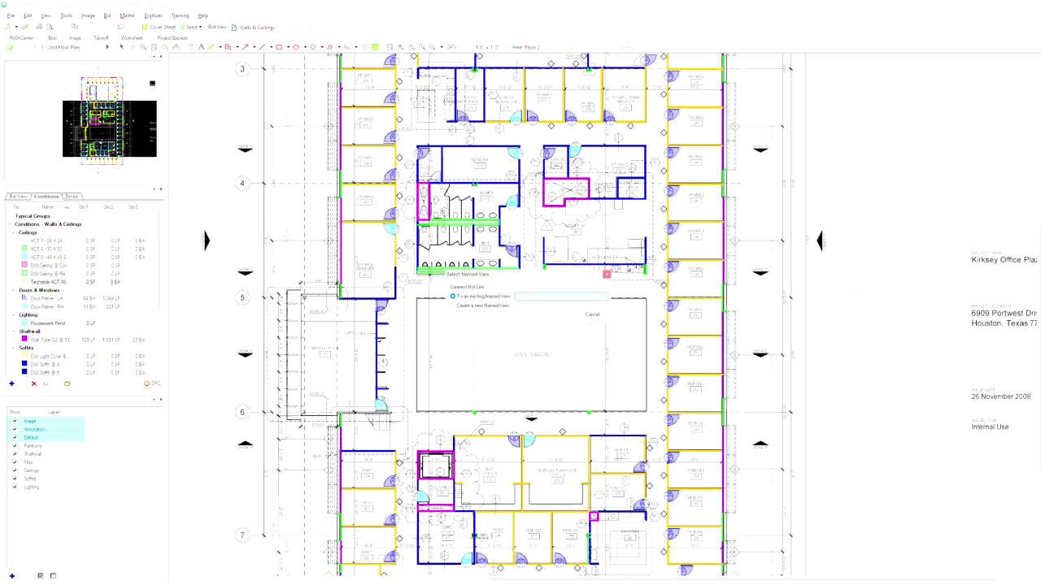
left_click(603, 299)
left_click(545, 309)
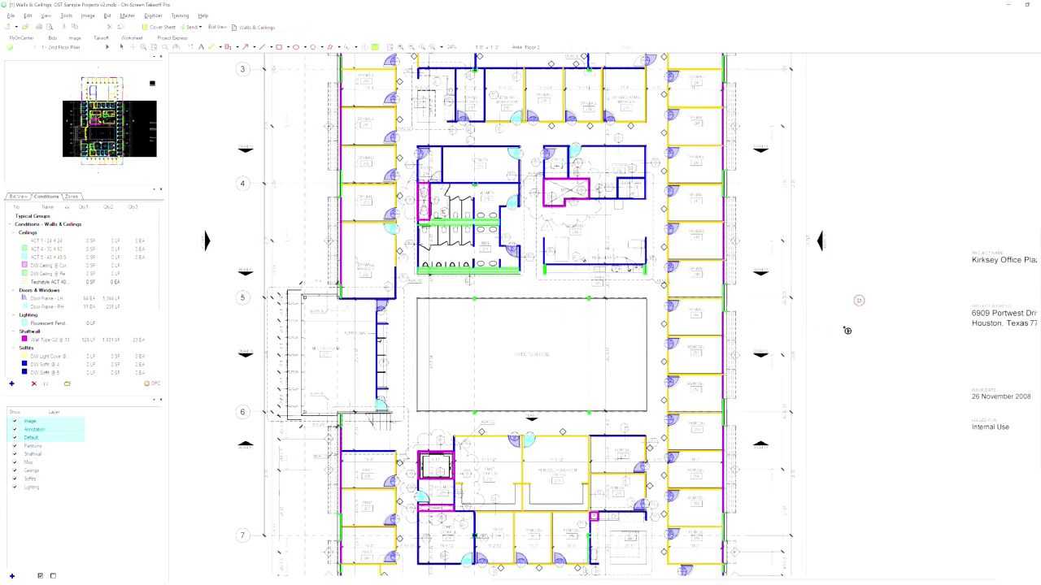
- Open the hot link to view the Fixture Schedule in a separate window, and close that window
left_click(121, 47)
left_click(868, 340)
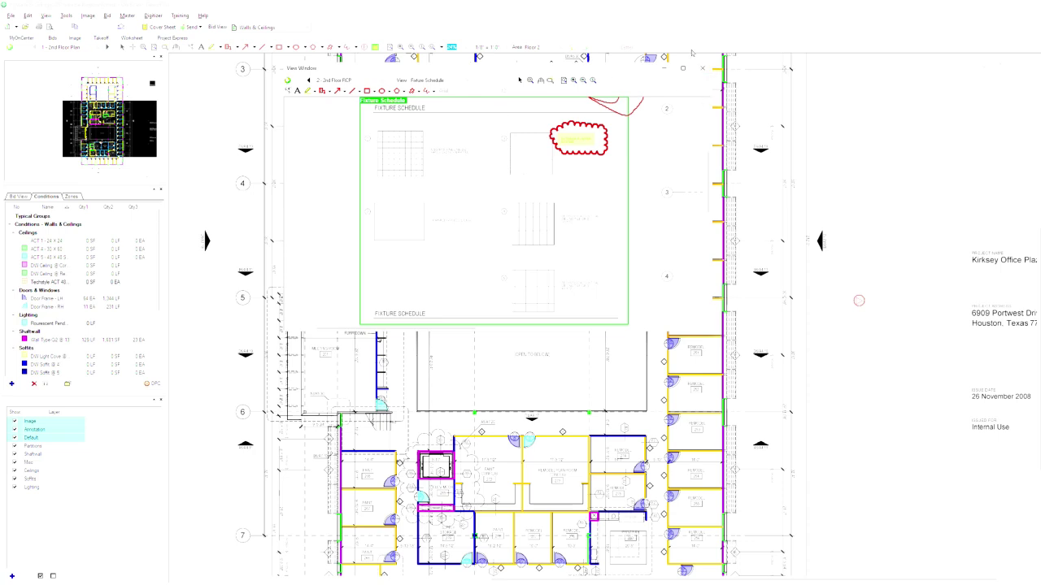
left_click(702, 69)
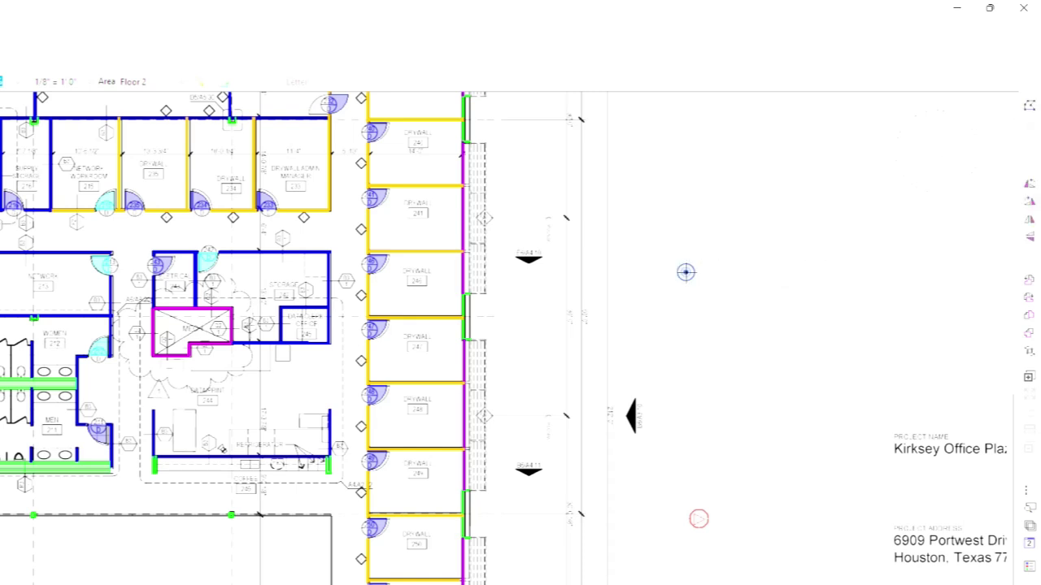
- Draw three single linear takeoff segments in the blank area beside the 2nd Floor Plan, plus a closed five-segment outline above them in continuous mode
mouse_move(686, 273)
left_mouse_down()
mouse_move(726, 348)
mouse_move(665, 363)
mouse_move(732, 359)
mouse_move(773, 343)
mouse_move(775, 402)
left_mouse_up()
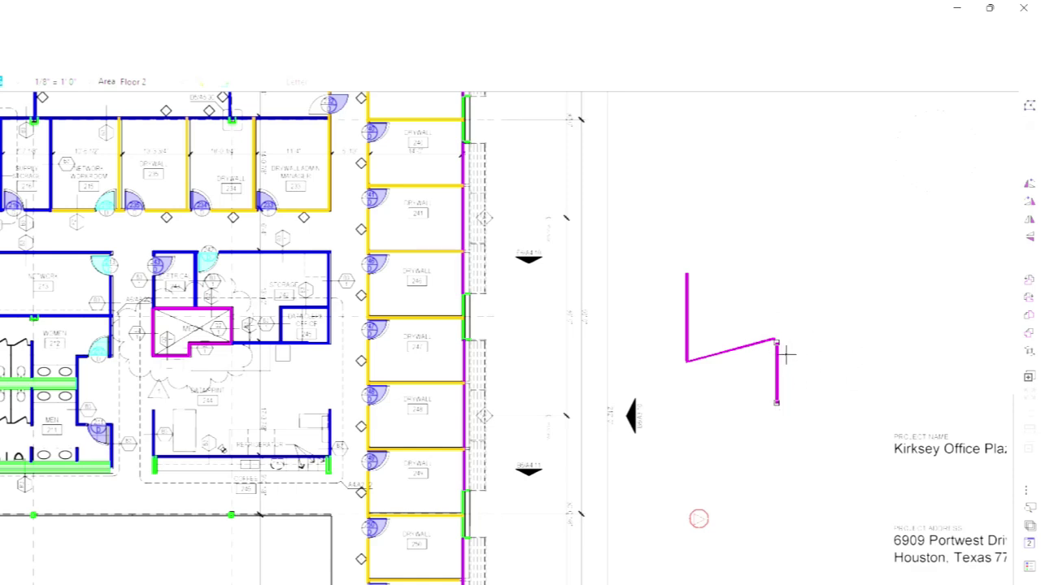
scroll(786, 352, "up", 3)
scroll(786, 353, "up", 3)
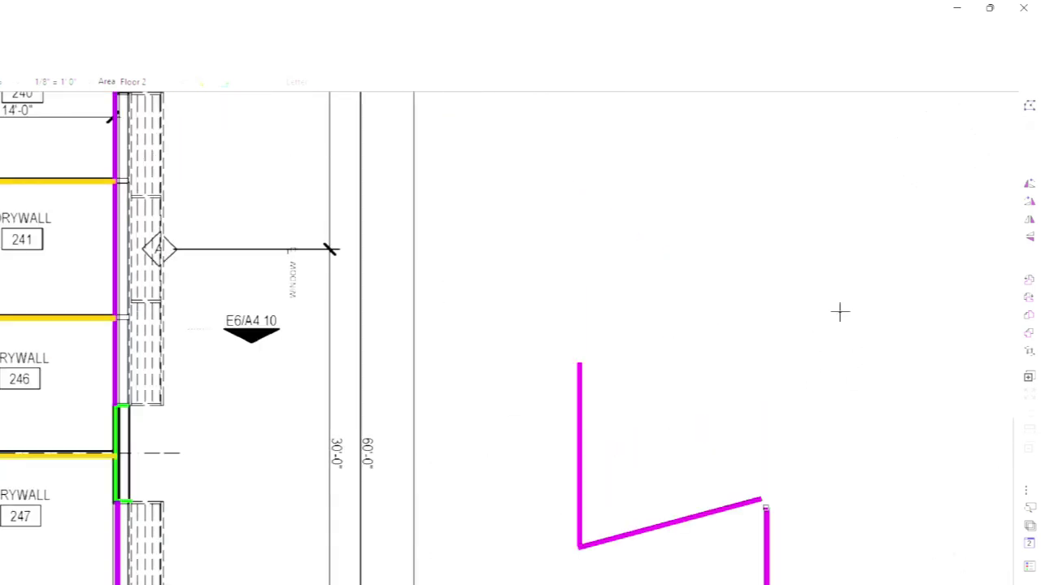
left_click(1030, 107)
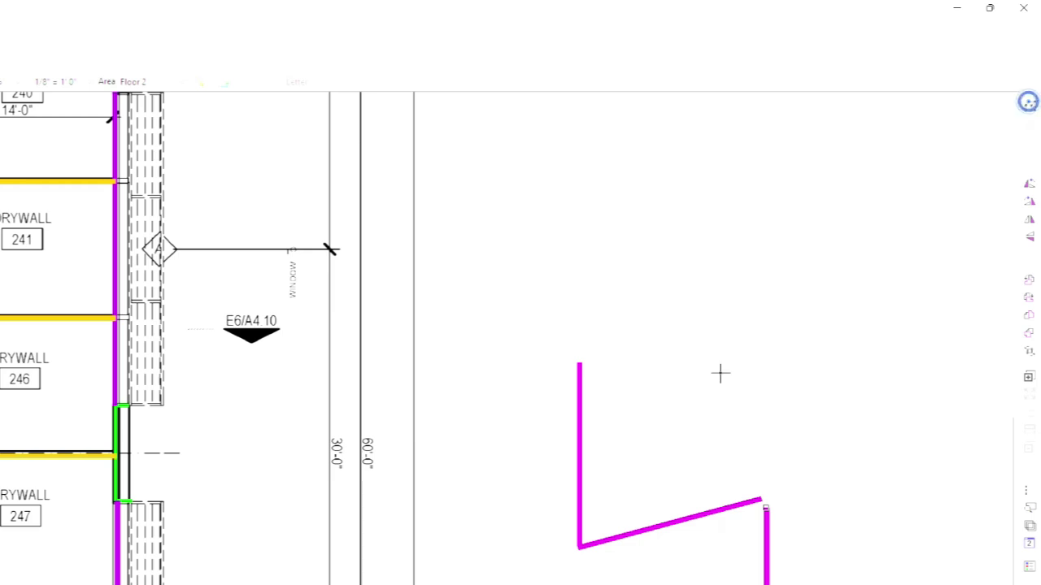
left_click(748, 300)
left_click(630, 235)
left_click(532, 287)
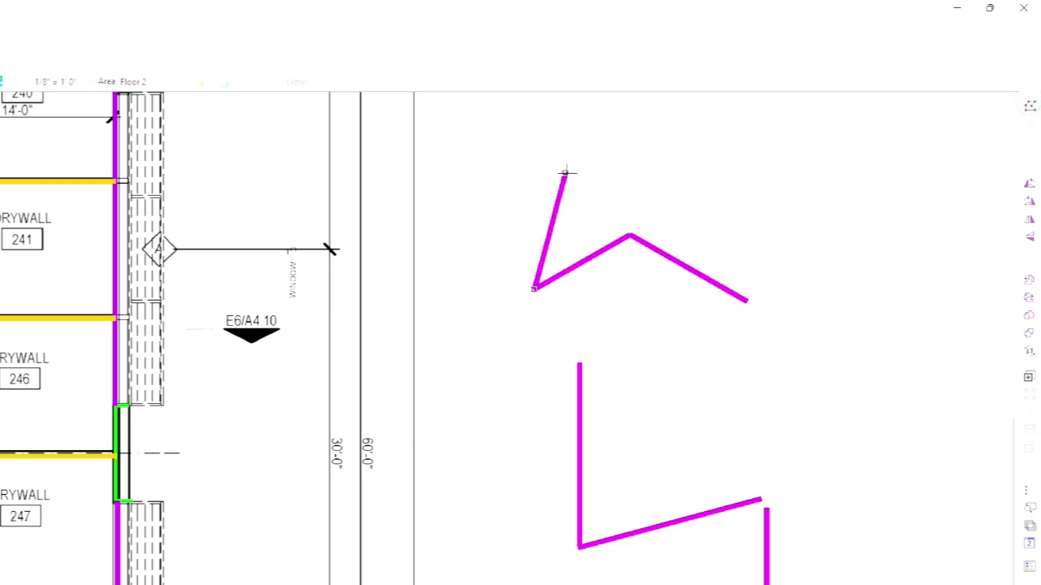
left_click(565, 173)
left_click(759, 172)
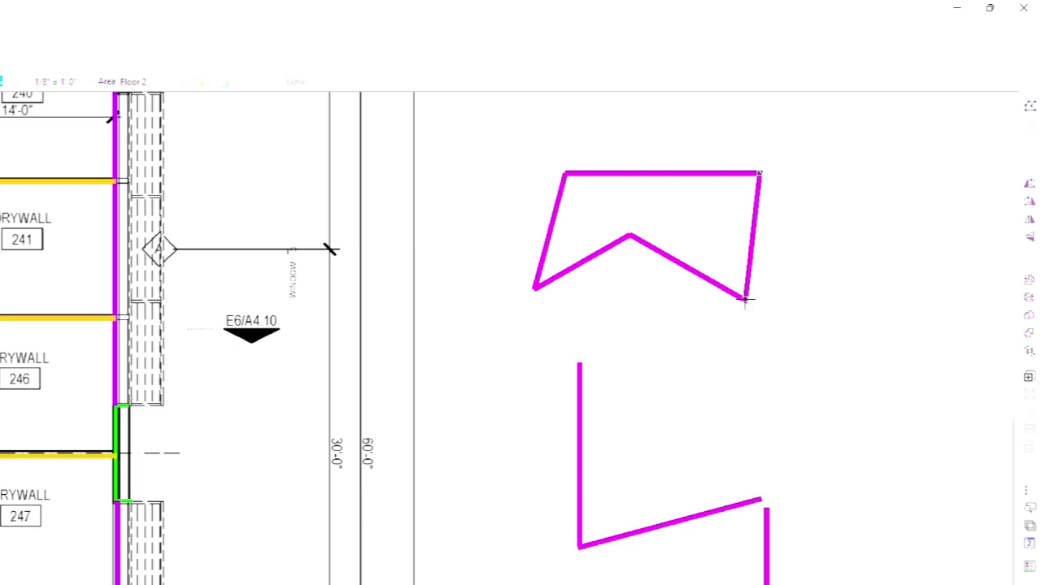
left_click(744, 300)
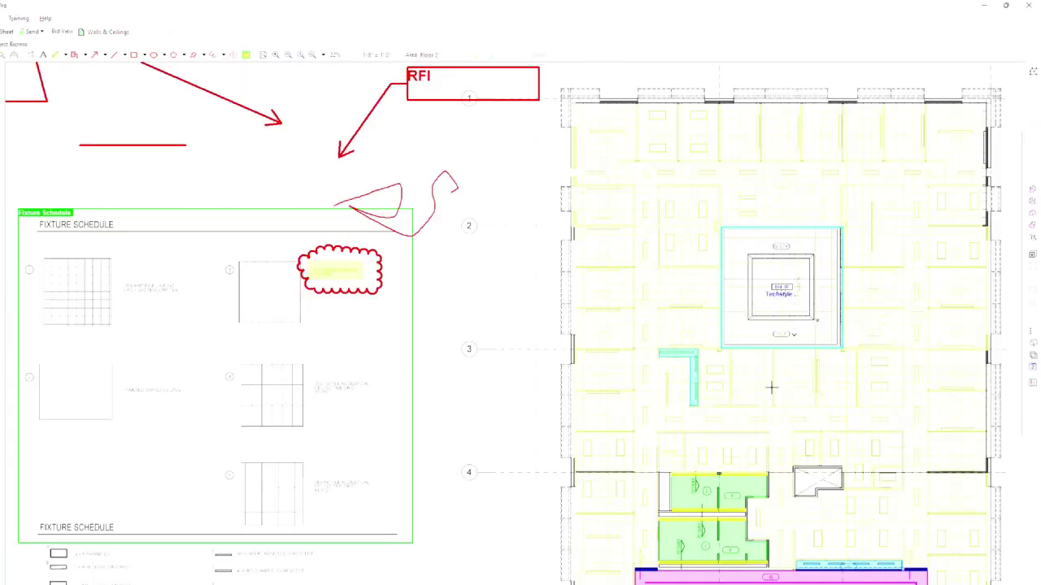
- Back out the framed inner square from the Techstyle ceiling area on the 2nd Floor RCP and activate grid adjustment at the ceiling's center
scroll(772, 387, "right", 5)
scroll(772, 387, "down", 5)
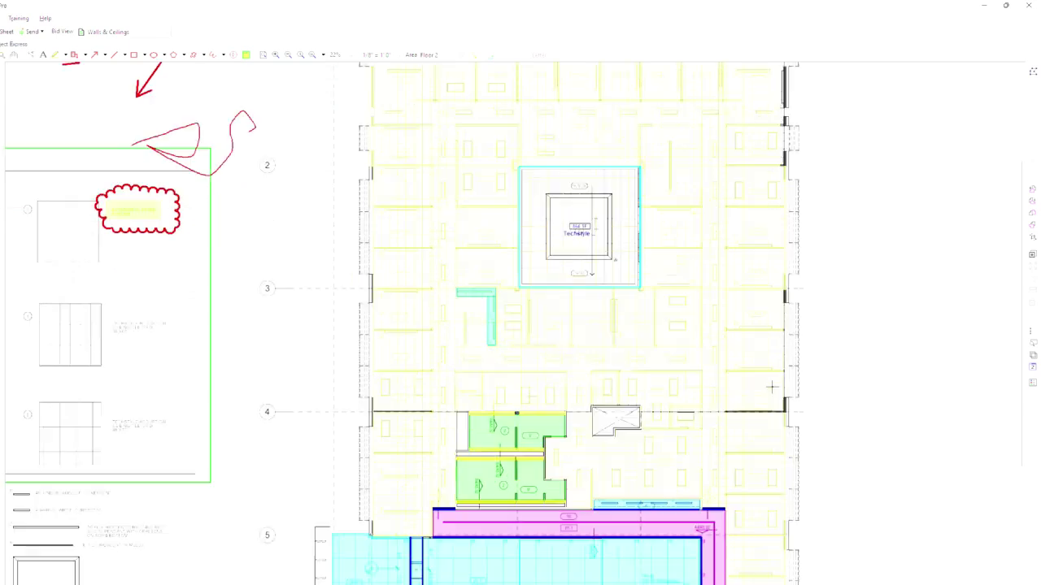
scroll(773, 387, "up", 5)
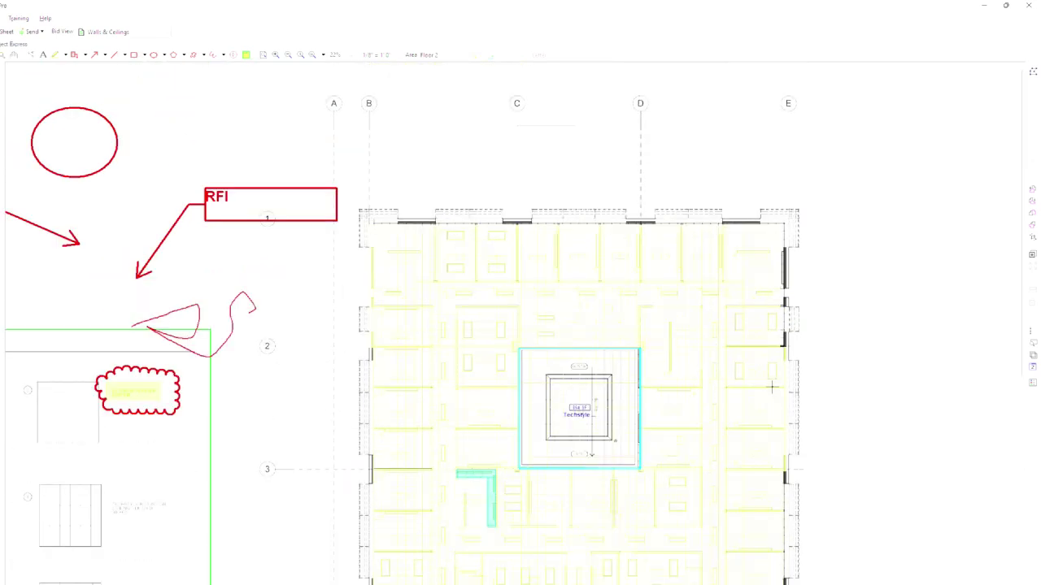
scroll(772, 387, "left", 5)
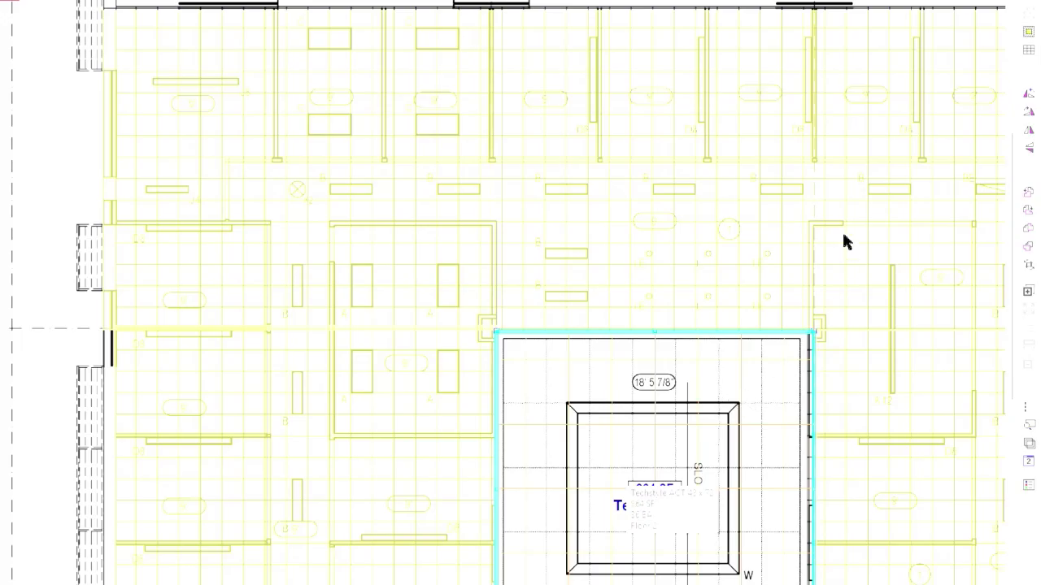
left_click(1028, 30)
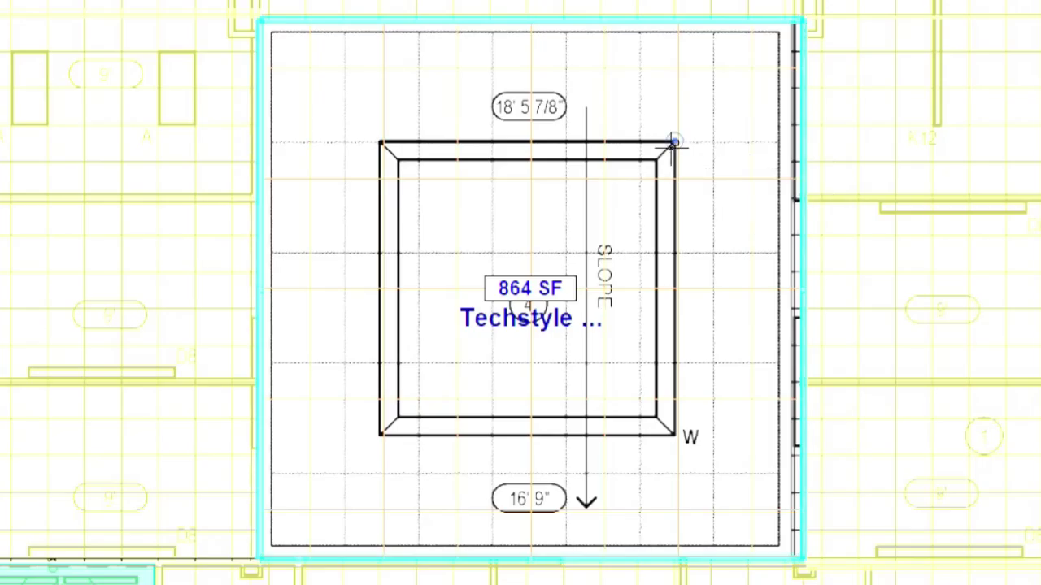
left_click(674, 144)
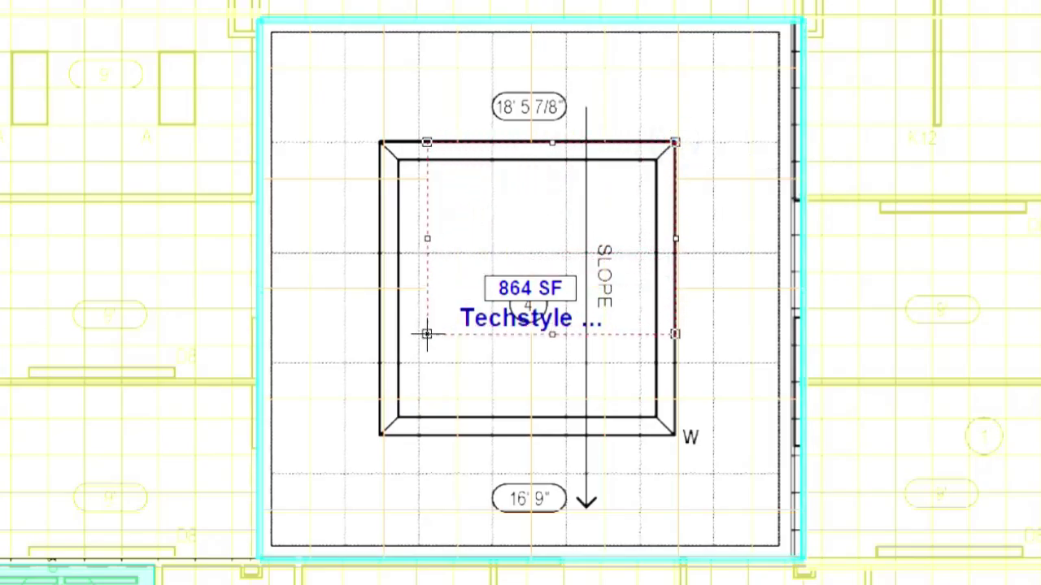
left_click(377, 437)
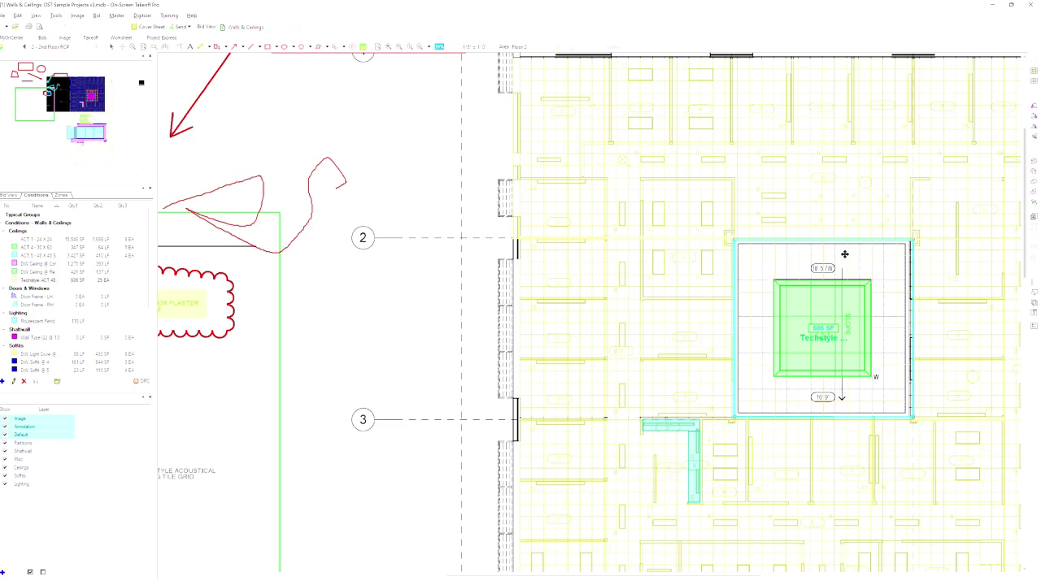
left_click(1035, 85)
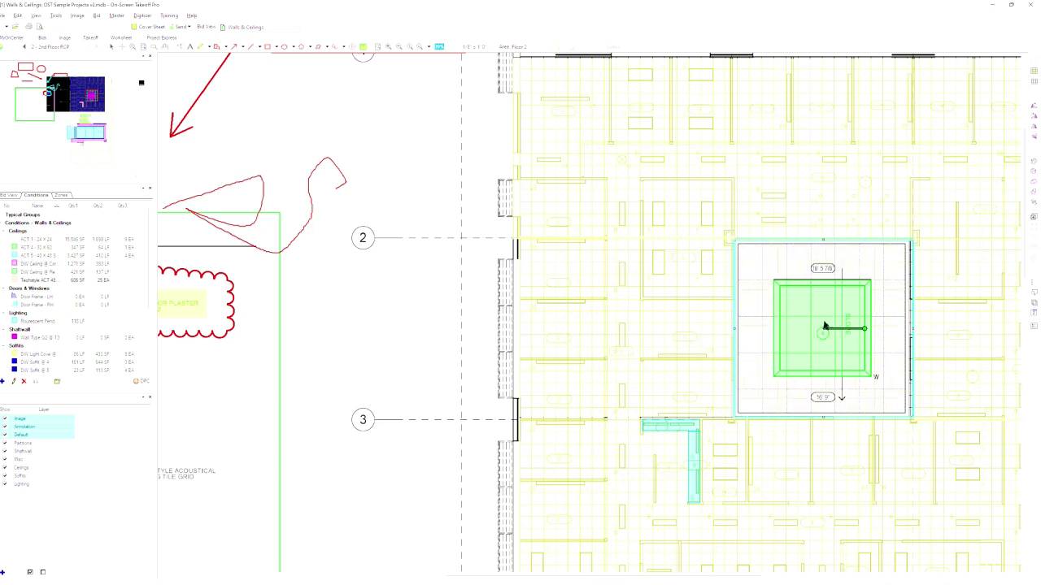
left_click(825, 331)
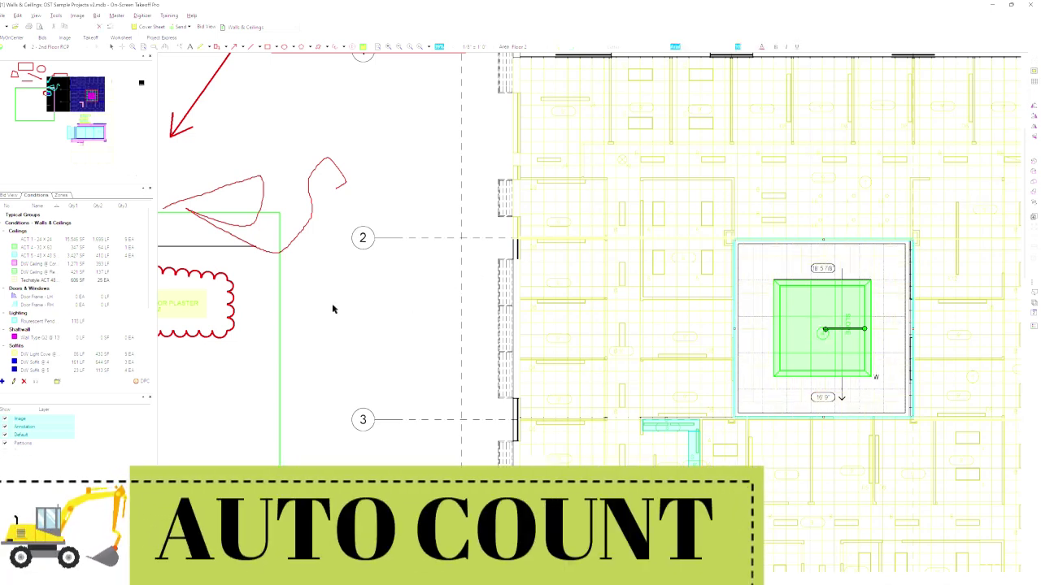
- Create a count condition named Light Fixture A with a Rectangle shape
scroll(48, 322, "down", 1)
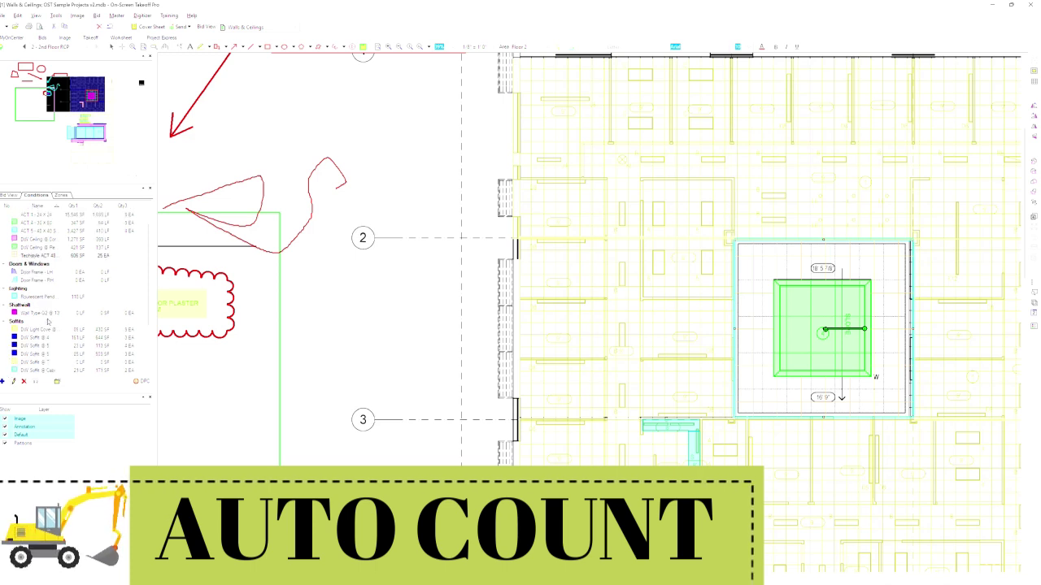
scroll(48, 322, "down", 1)
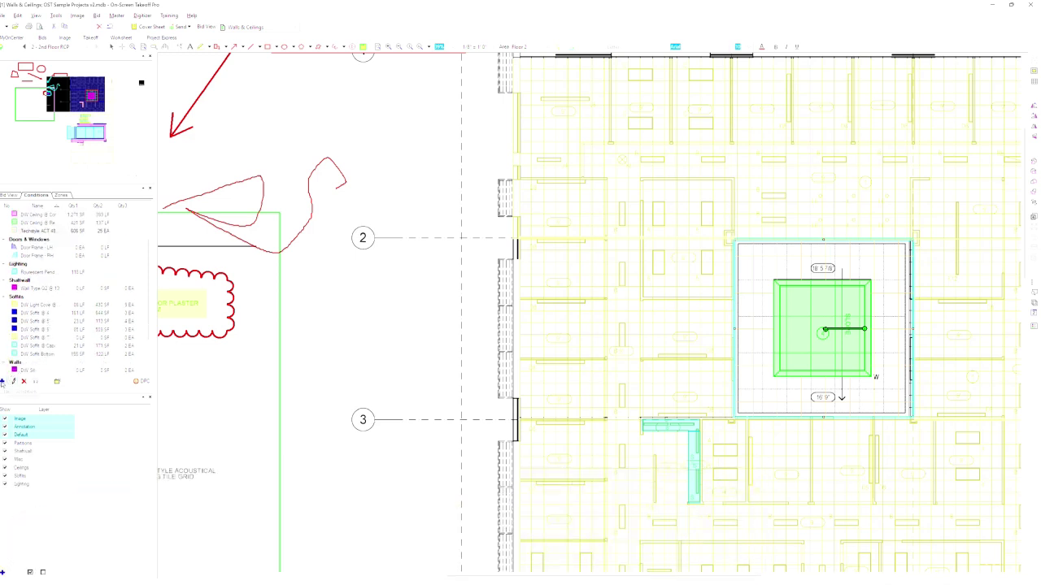
left_click(3, 382)
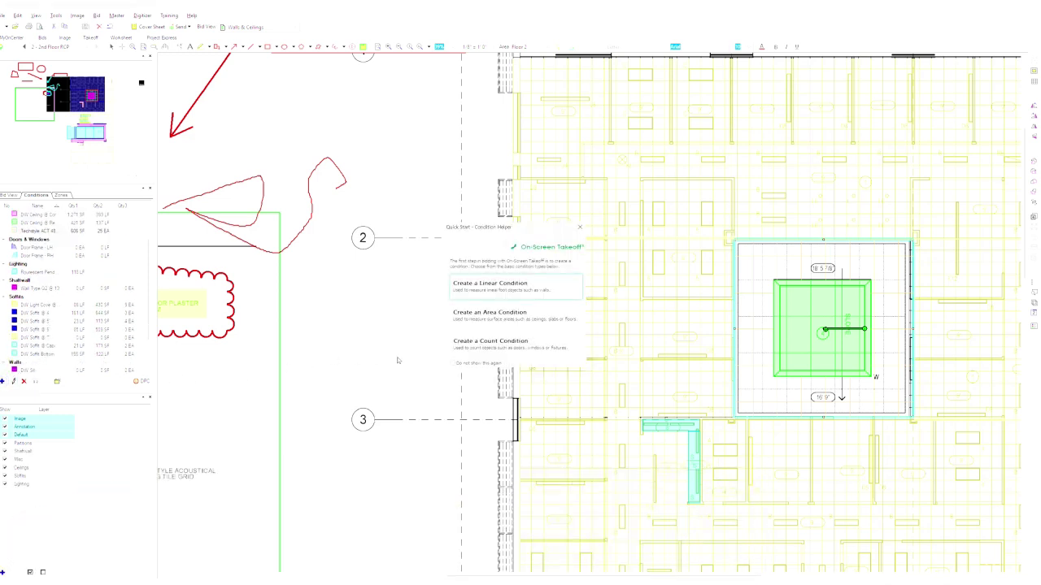
left_click(504, 345)
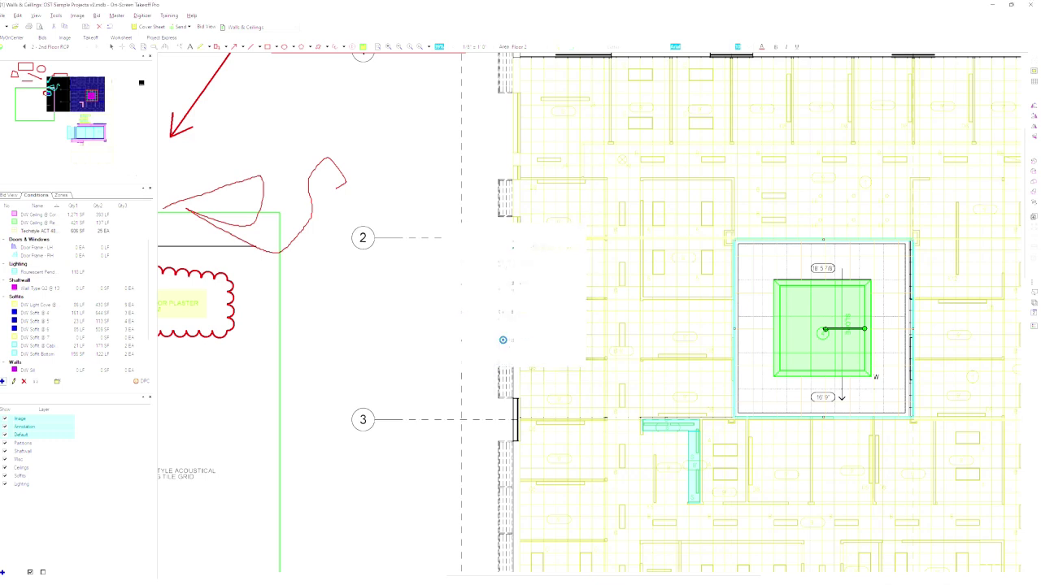
key("Tab")
type("U")
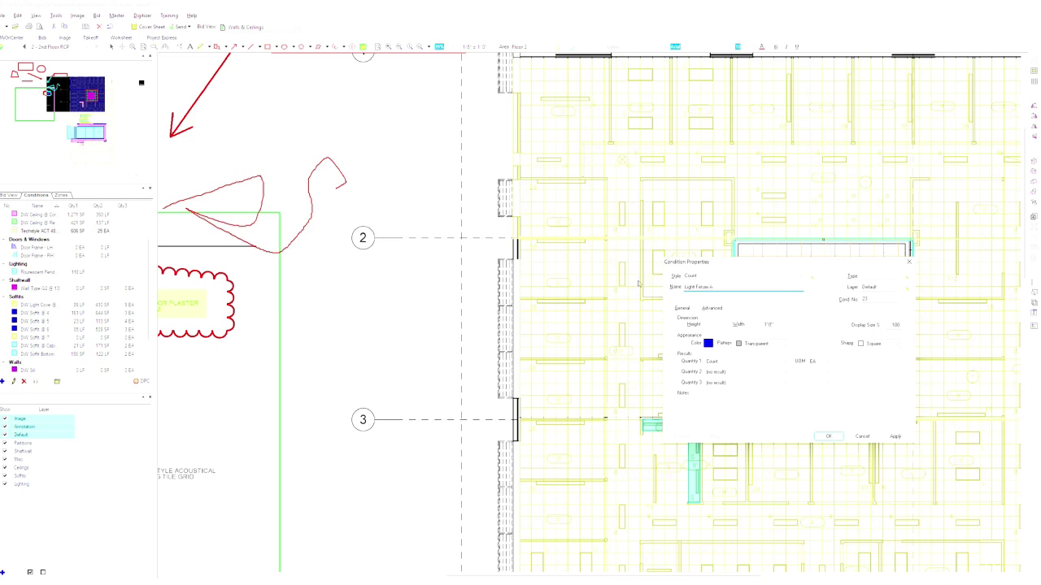
left_click(876, 345)
left_click(876, 344)
left_click(877, 344)
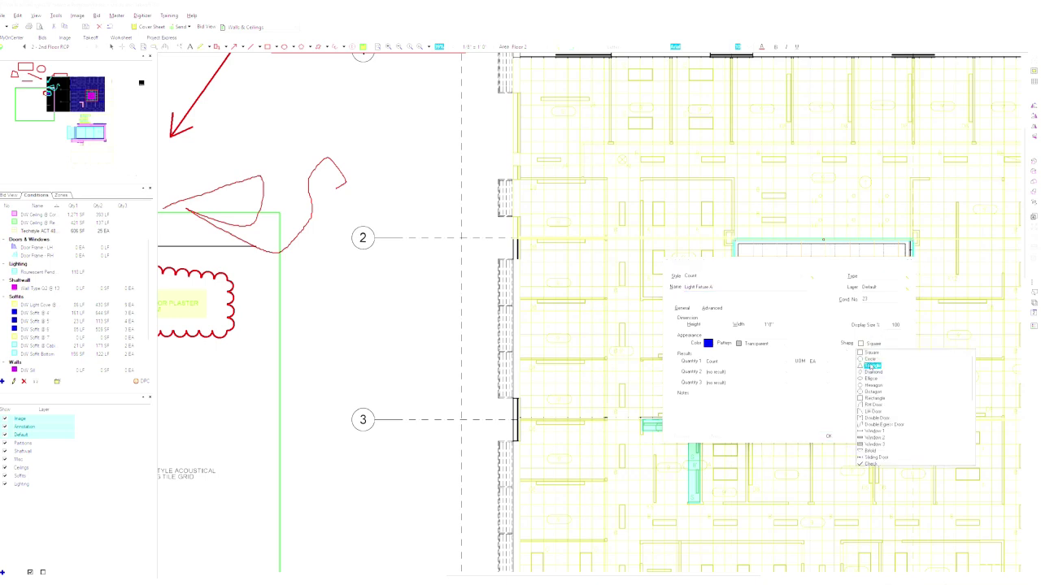
left_click(875, 399)
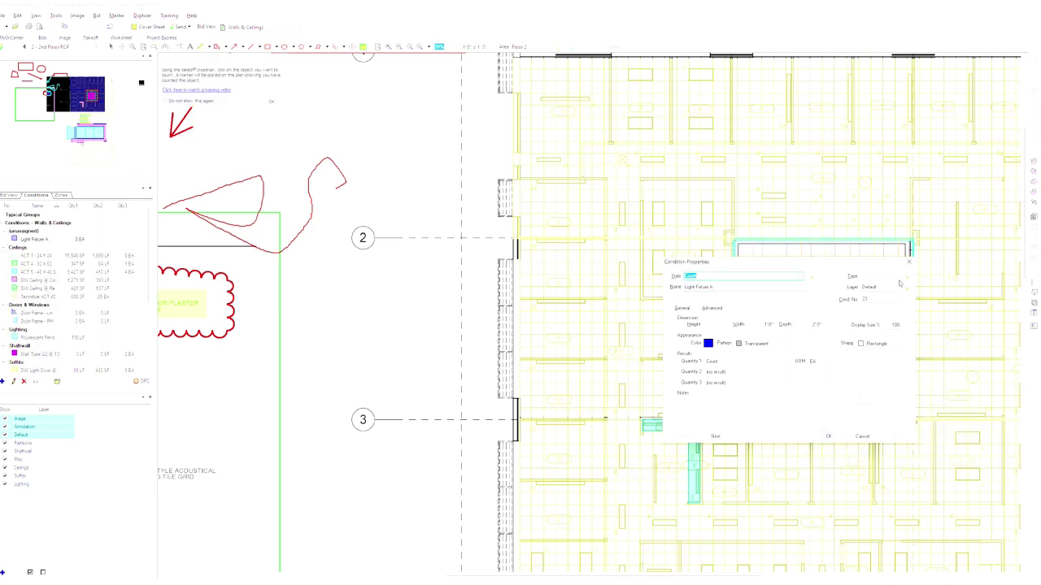
- Assign the Lighting condition type and the Lighting layer to Light Fixture A
left_click(903, 278)
scroll(497, 314, "down", 5)
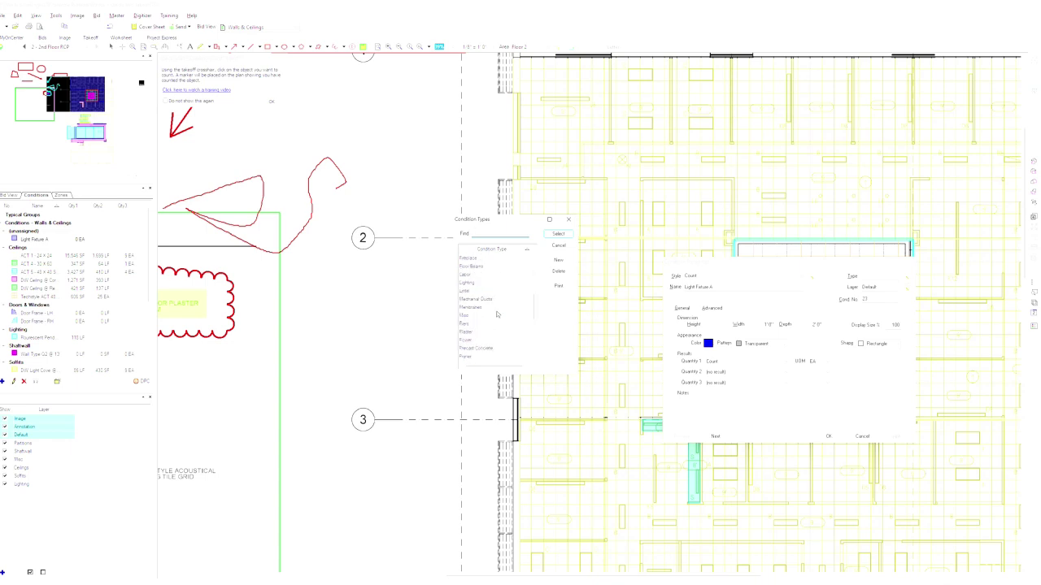
left_click(479, 307)
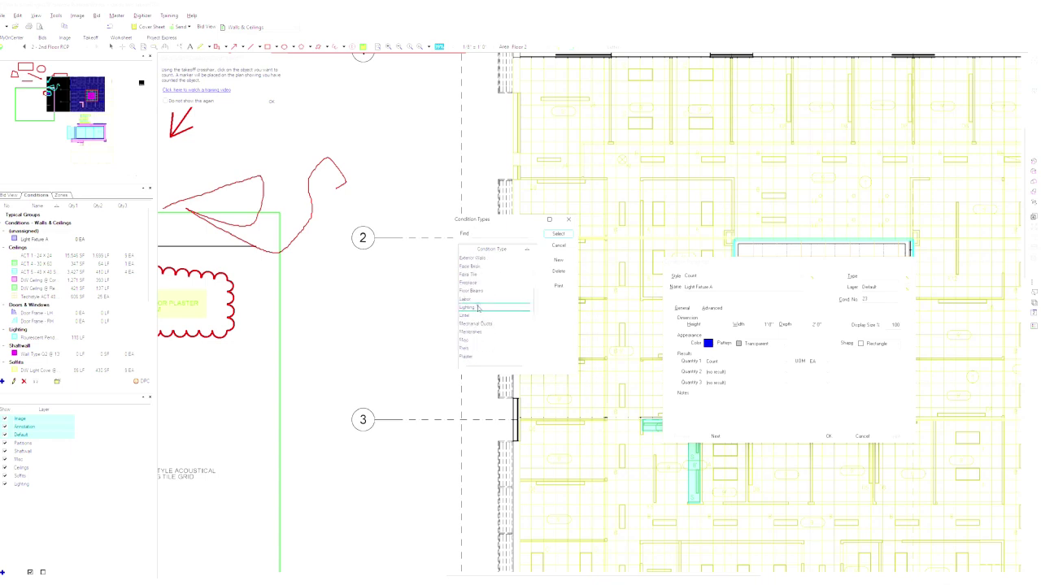
left_click(553, 233)
left_click(904, 288)
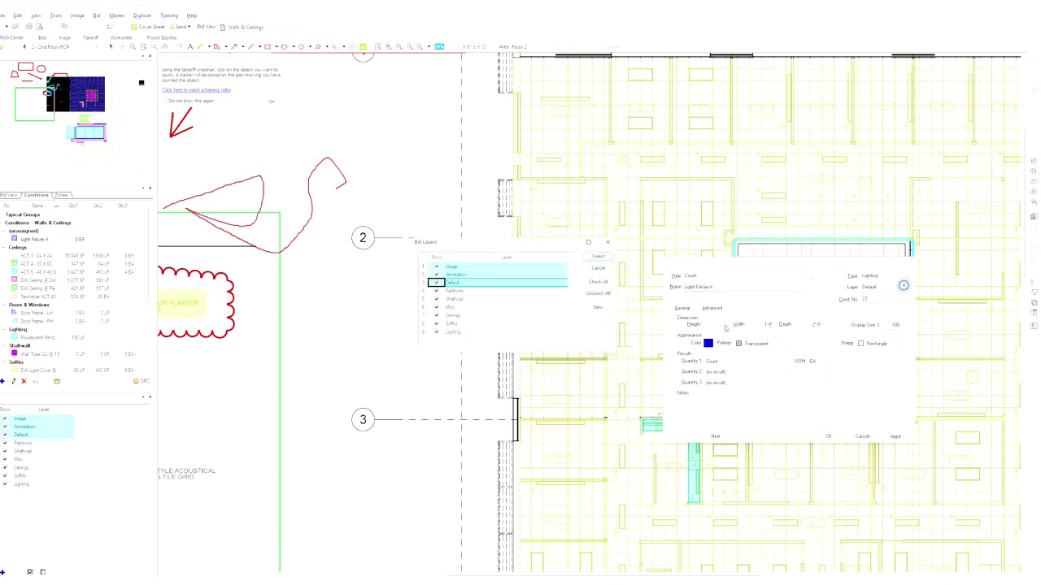
left_click(465, 333)
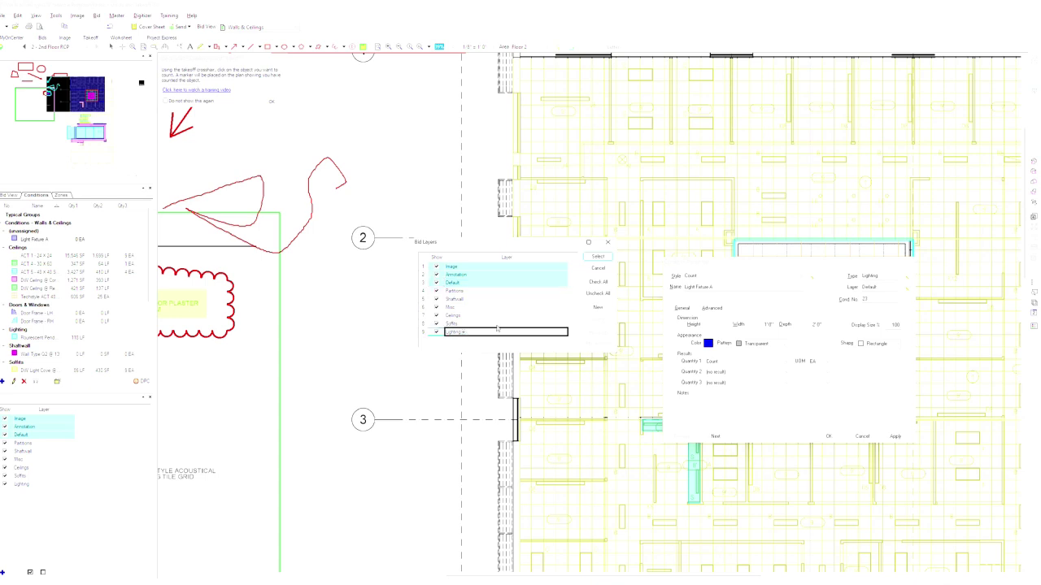
left_click(597, 256)
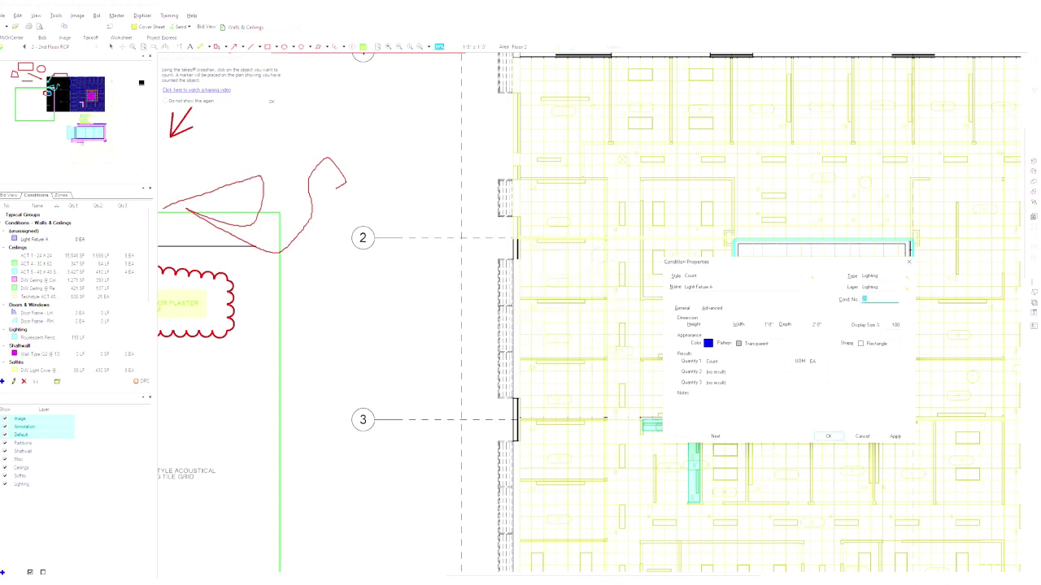
- Set the width of Light Fixture A to 24, adjust its depth, and save the condition properties
left_click(762, 324)
type("24")
key("Tab")
type("6")
left_click(764, 323)
left_click(895, 438)
left_click(828, 436)
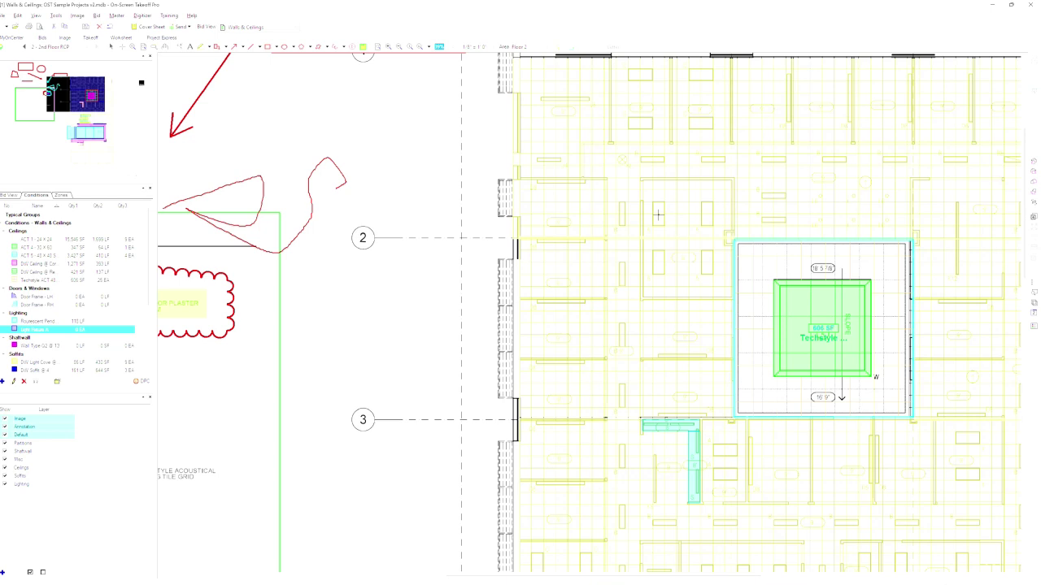
- Count one Light Fixture A on the upper-left fixture in the four-fixture room beside the Techstyle ceiling
left_click(658, 215)
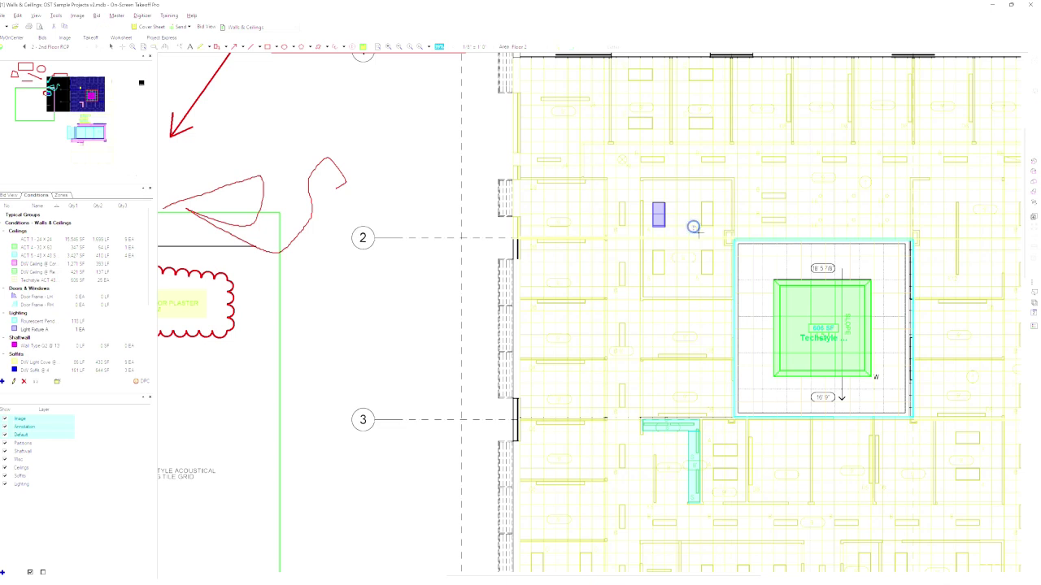
- Try an Auto Count search using the A tag beside a fixture as the template, review and unselect the matches, and close the tool
left_click_drag(700, 237, 695, 197)
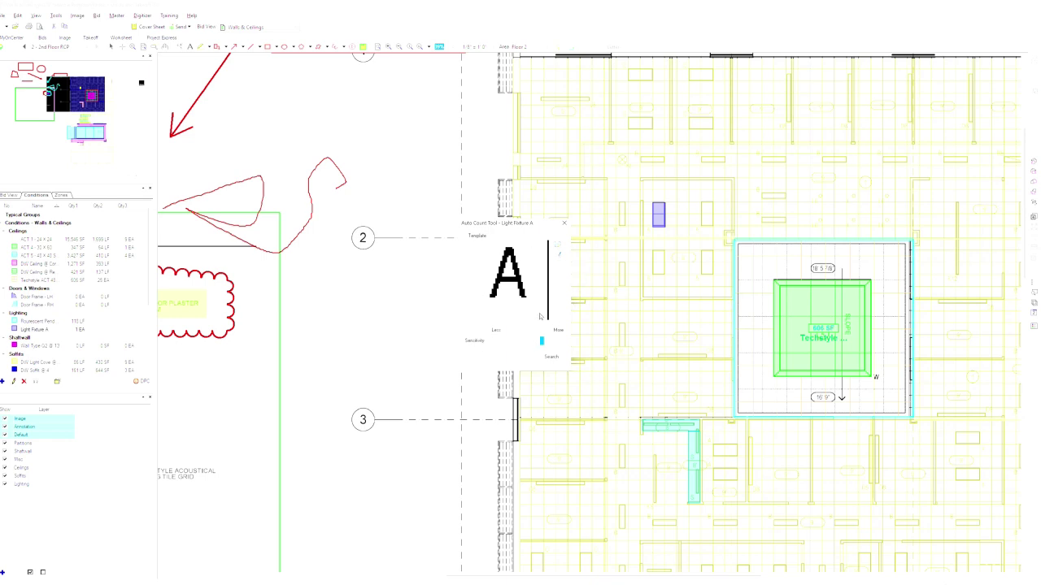
left_click(553, 358)
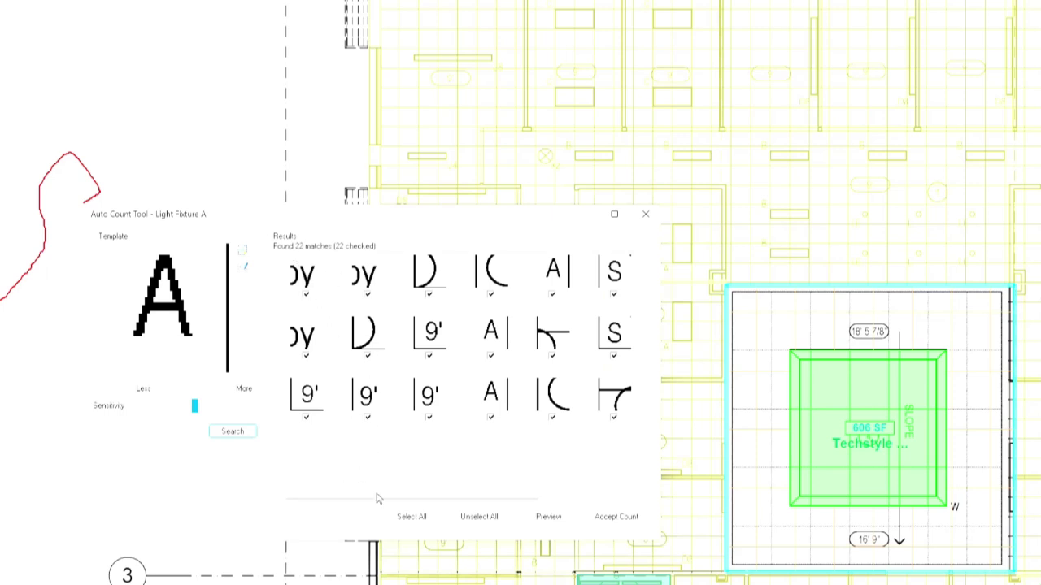
left_click_drag(374, 497, 480, 472)
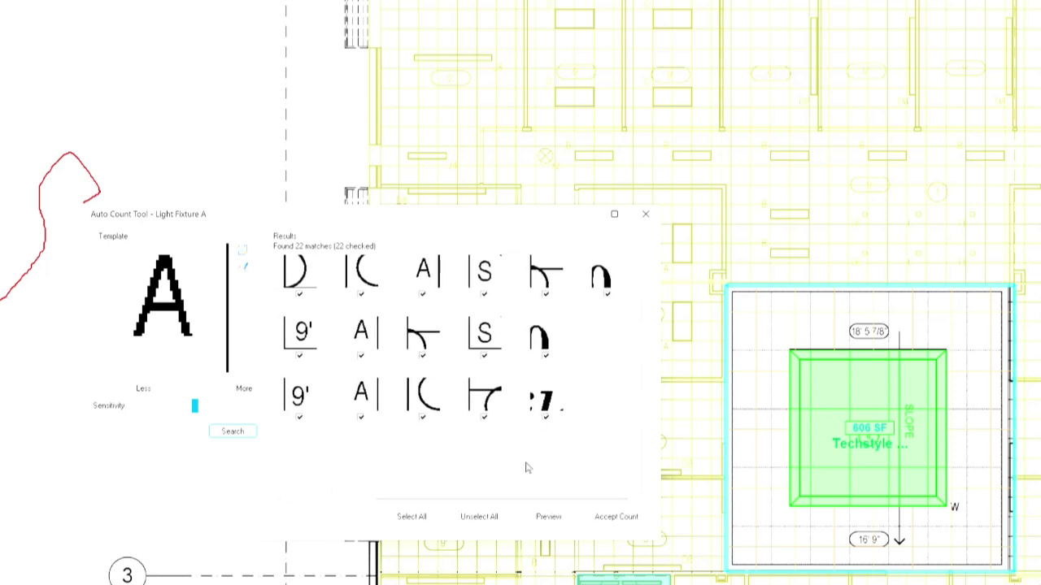
left_click(484, 517)
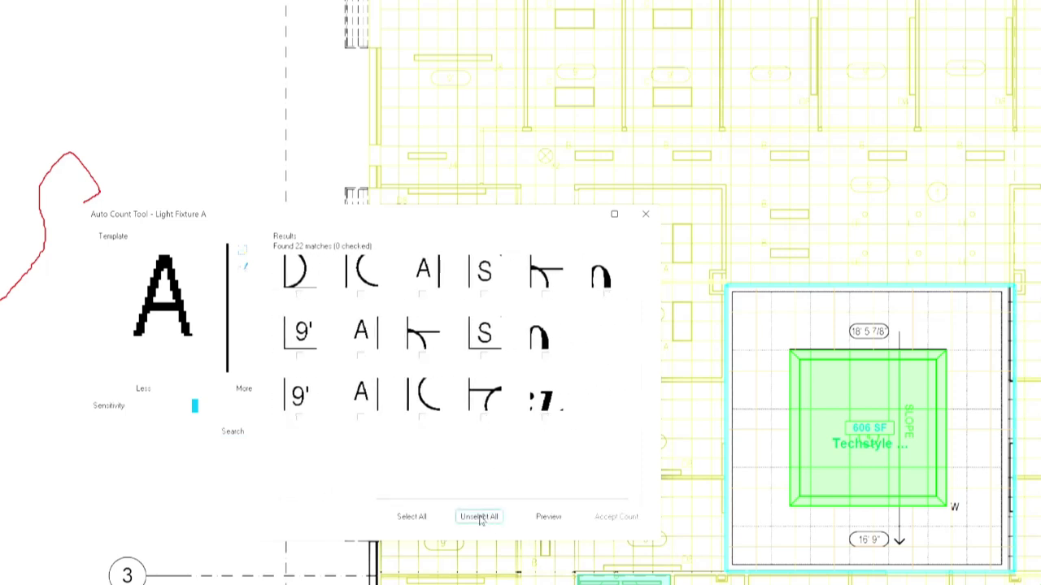
left_click(647, 215)
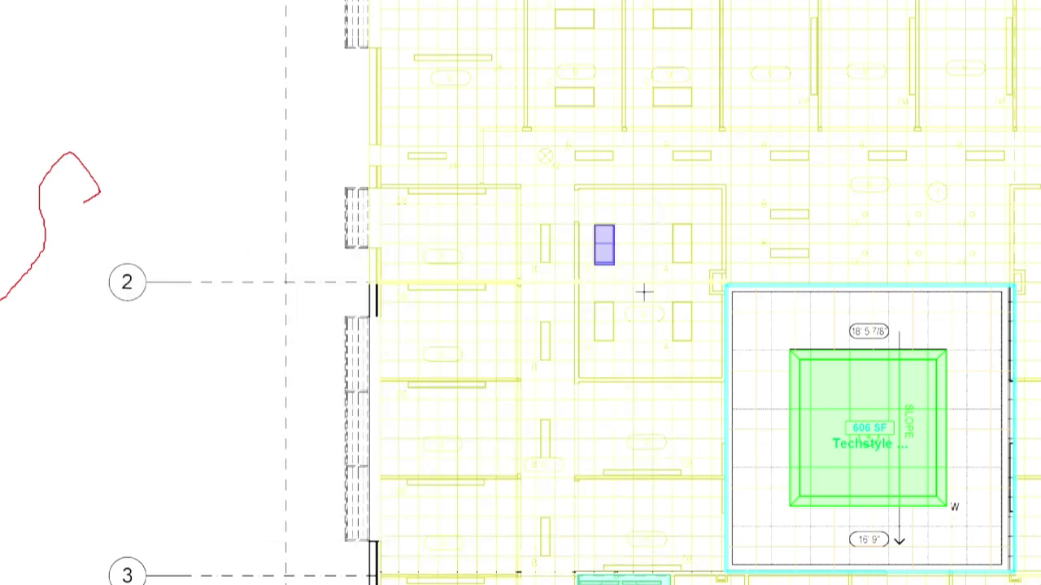
- Capture an A fixture tag as the Auto Count template for Light Fixture A, raise the sensitivity slightly, and search for matches
left_click(583, 351)
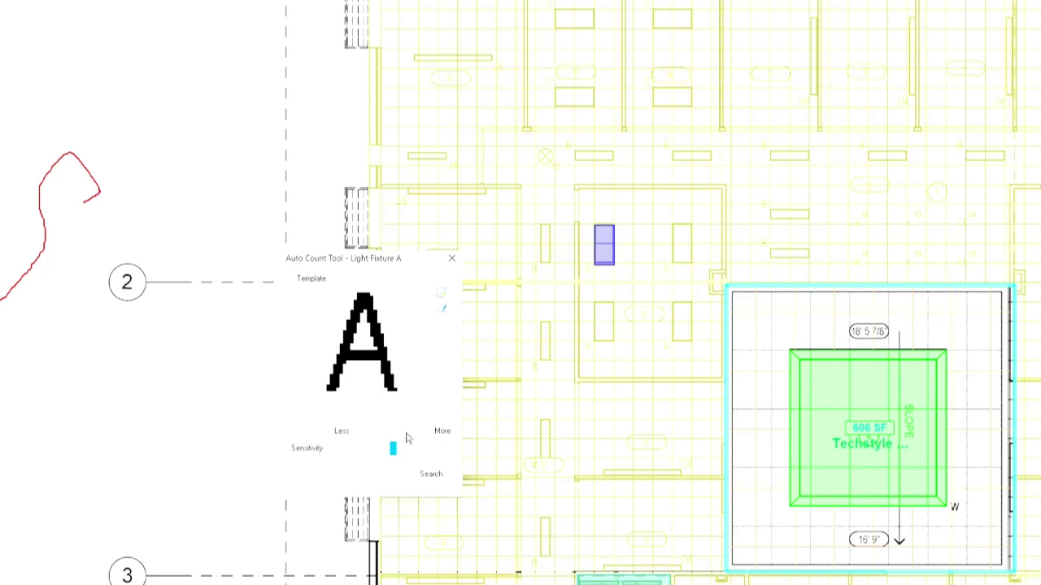
mouse_move(398, 453)
left_mouse_down()
mouse_move(415, 453)
mouse_move(404, 453)
left_mouse_up()
left_click(428, 474)
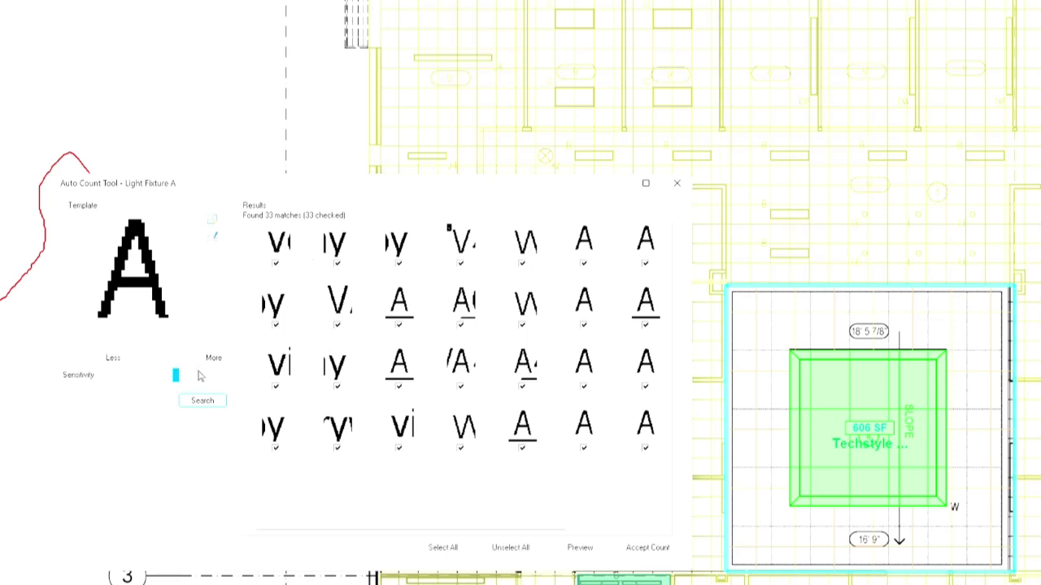
- Exclude the 1-, W-, V-, y- and vi-shaped false matches in the later results columns and accept the remaining Light Fixture A count
left_click_drag(432, 532, 529, 529)
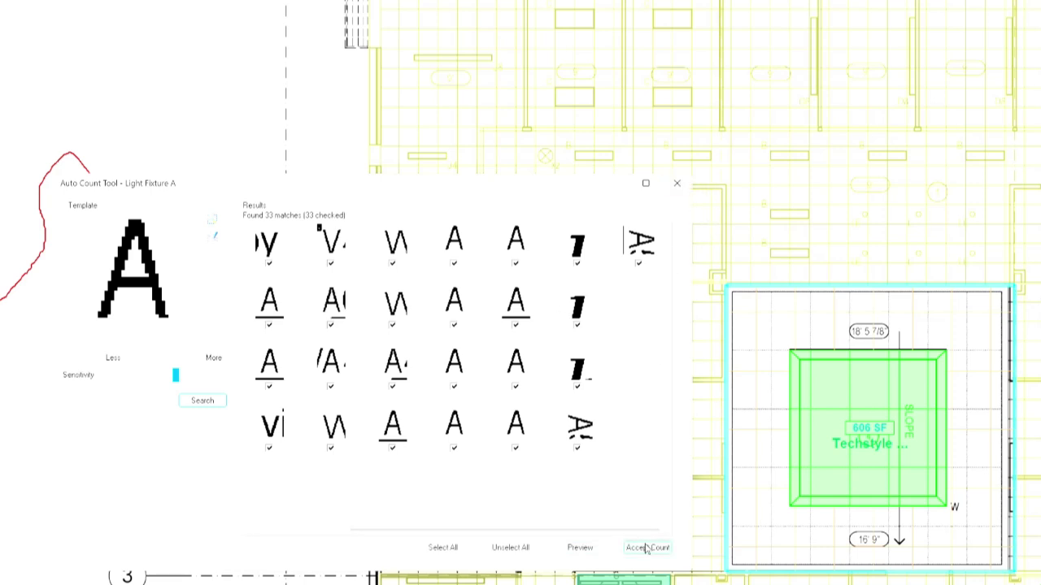
left_click(578, 386)
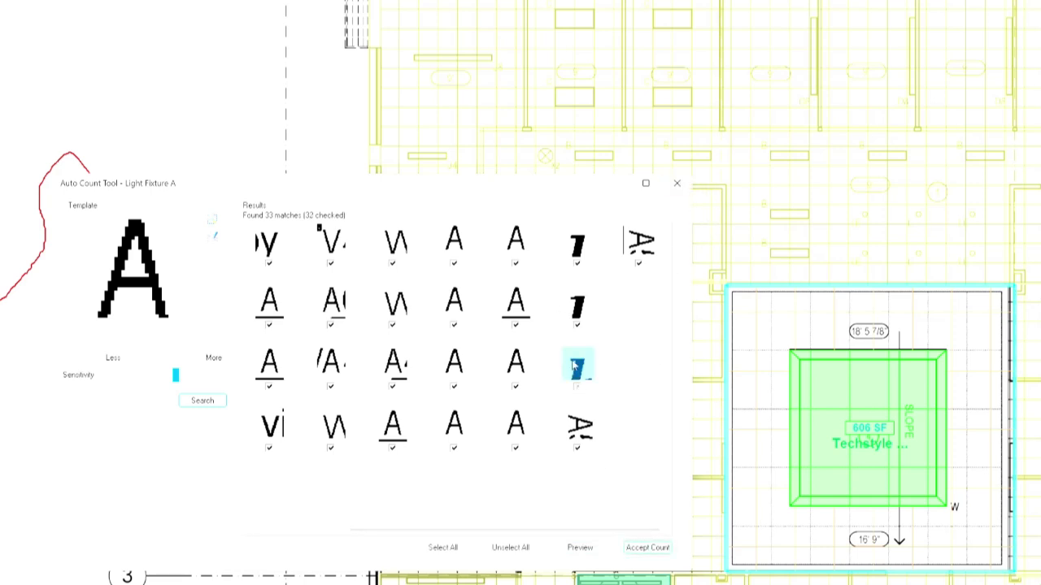
left_click(578, 324)
left_click(577, 262)
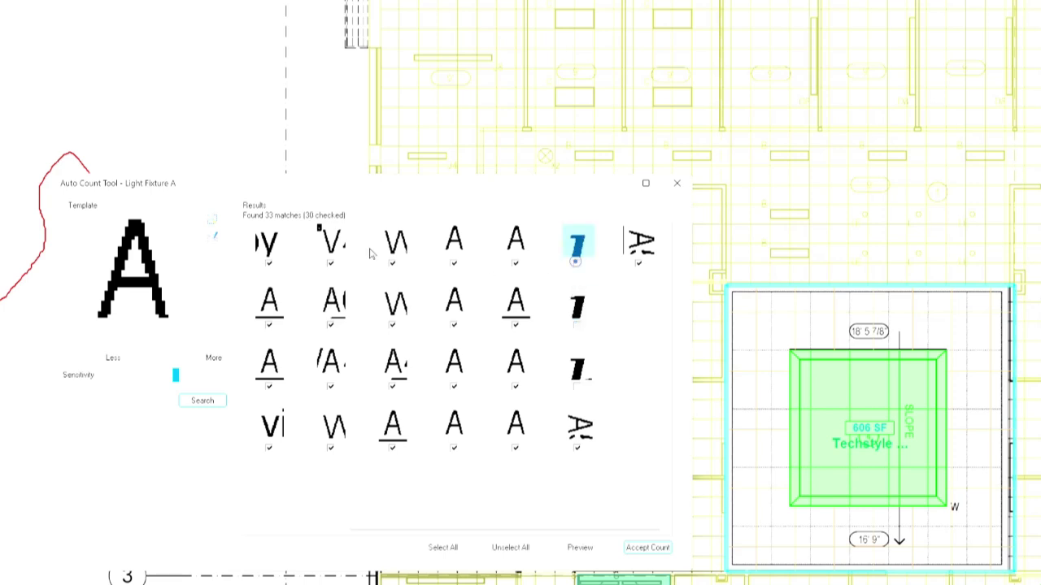
left_click(393, 263)
left_click(392, 324)
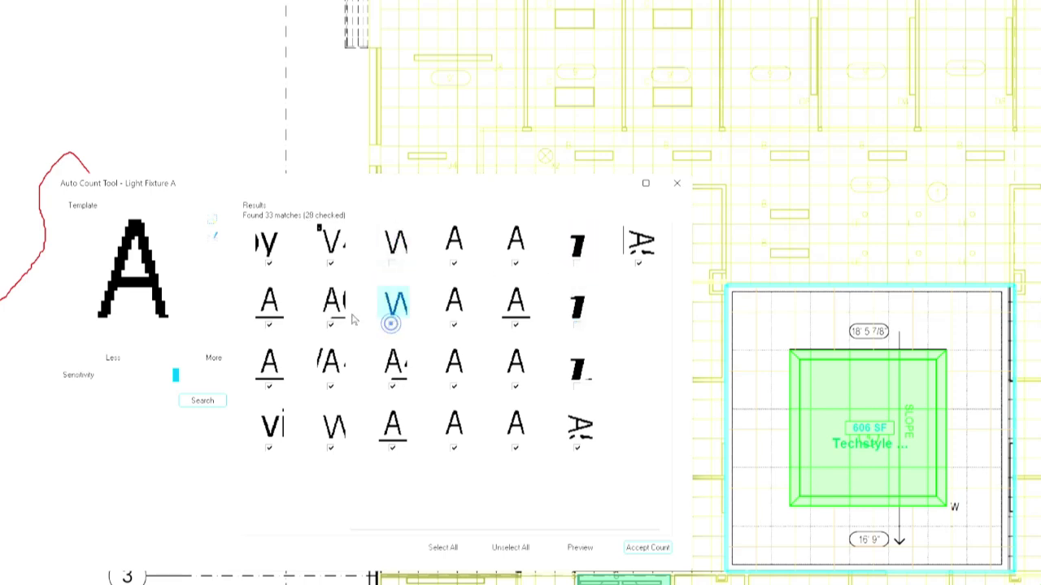
left_click(331, 263)
left_click(269, 262)
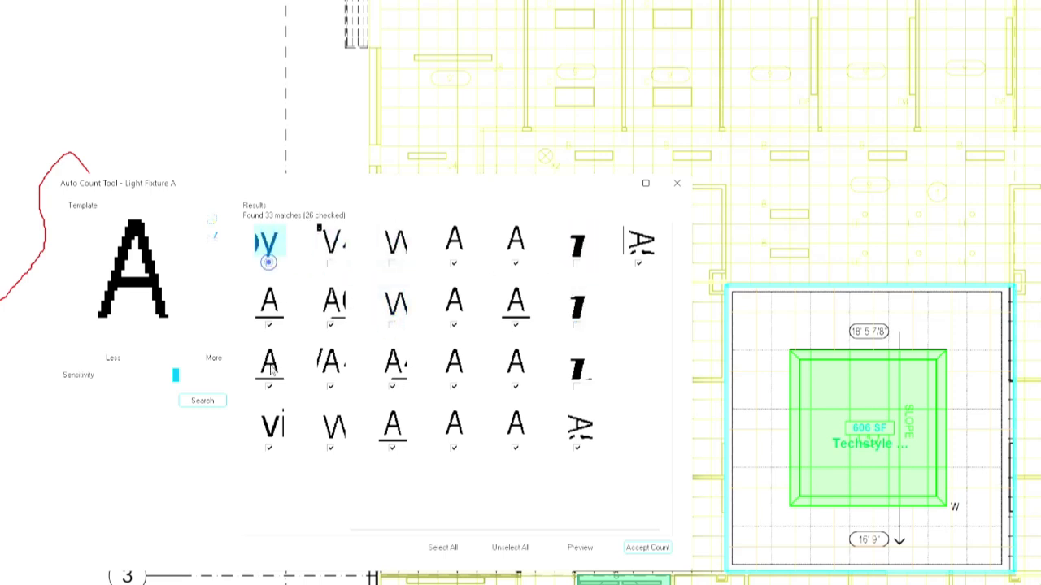
left_click(270, 446)
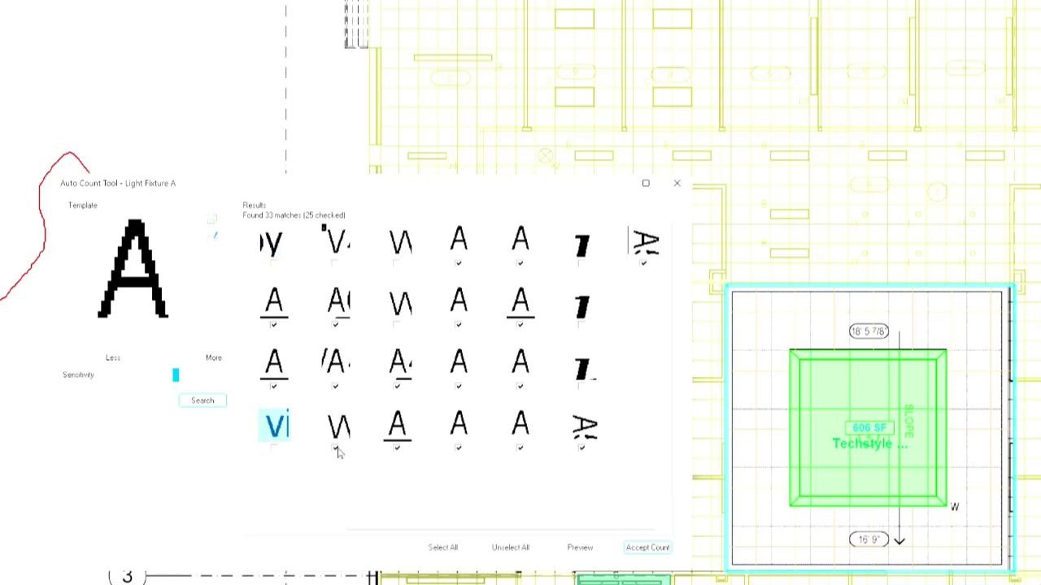
left_click(338, 452)
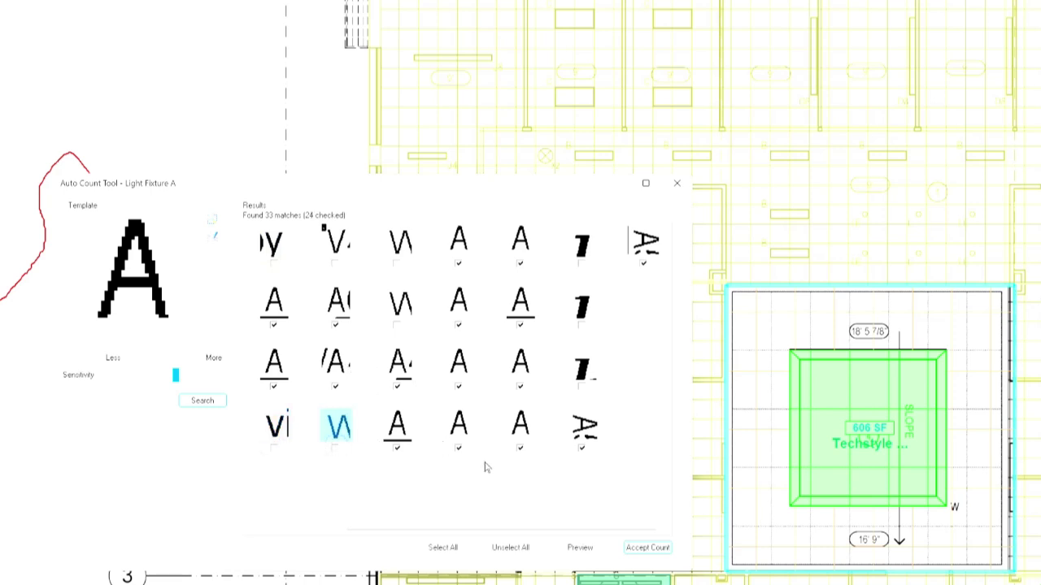
left_click(650, 547)
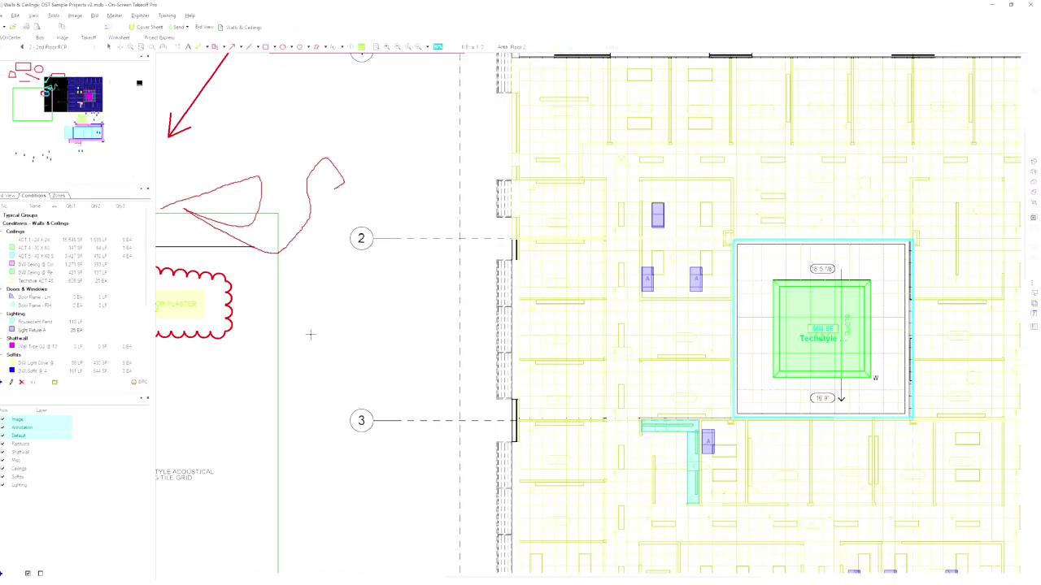
- Select all Light Fixture A objects and move them together so the two in the four-fixture room sit over its lower fixtures
left_click(85, 331)
right_click(85, 331)
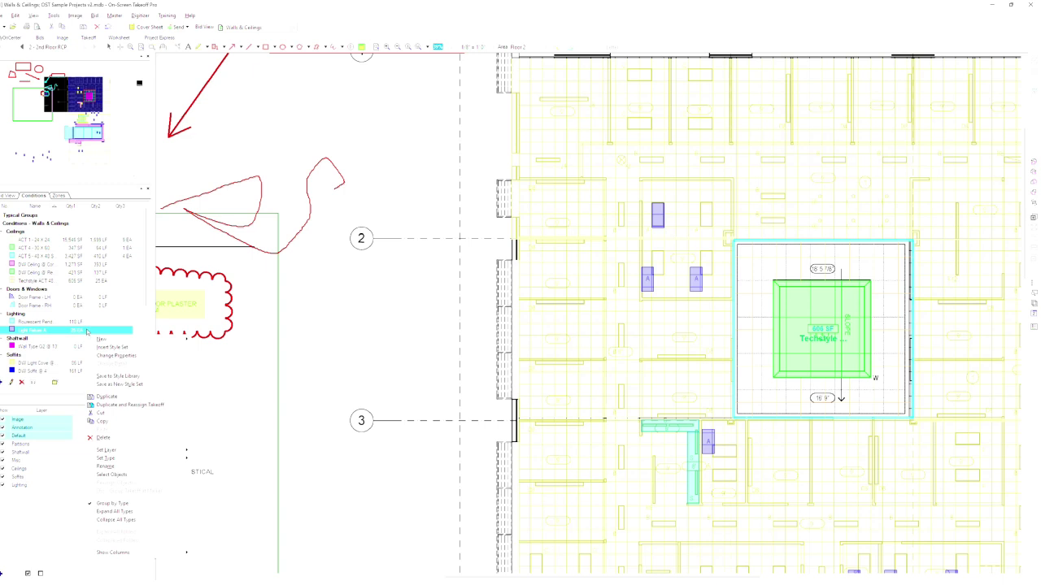
left_click(129, 474)
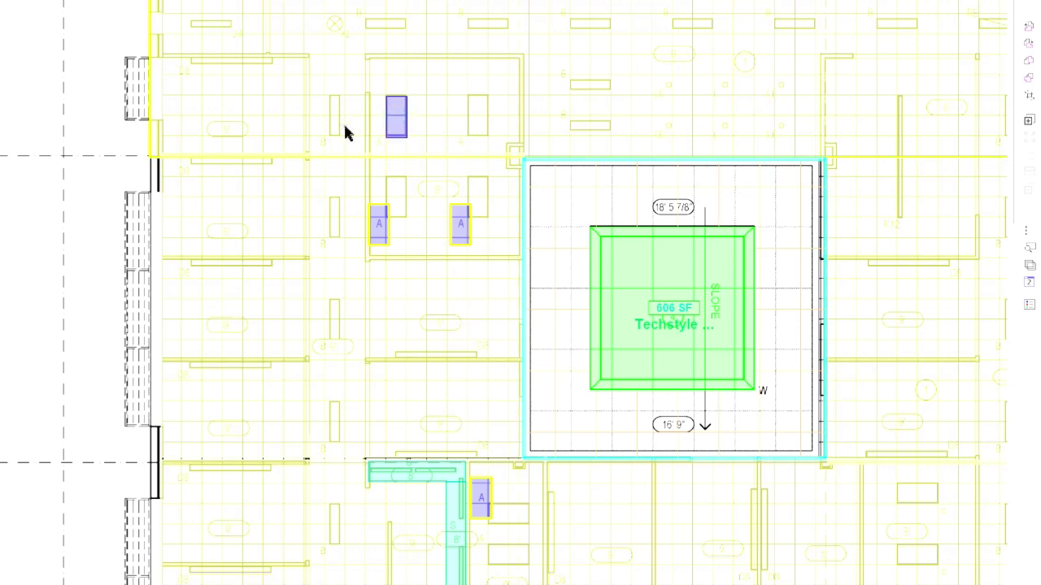
left_click_drag(460, 214, 473, 190)
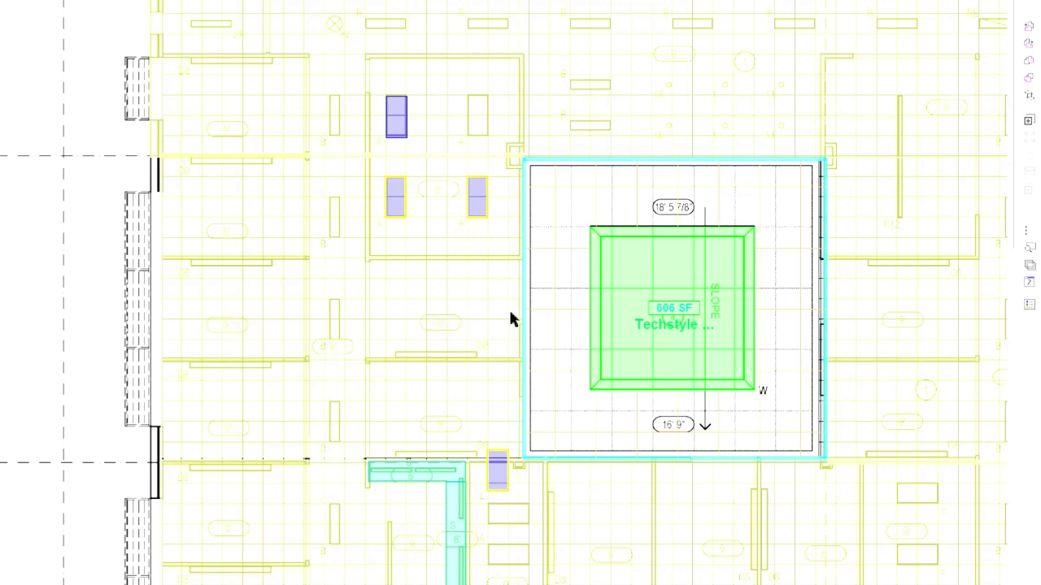
- Rotate the Light Fixture A count near the Techstyle room's lower-left corner by 90 degrees
scroll(510, 313, "down", 3)
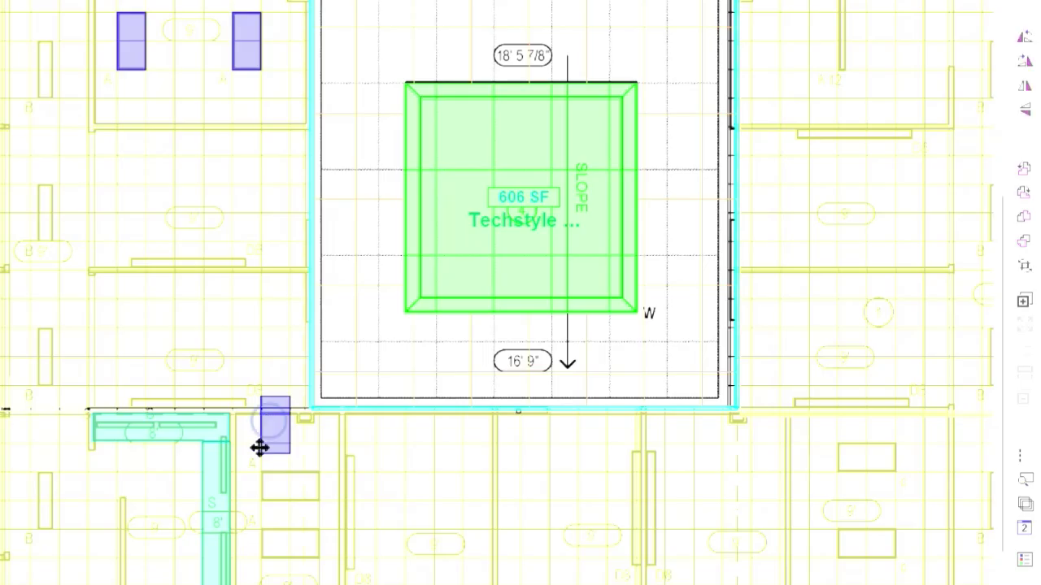
left_click(1023, 39)
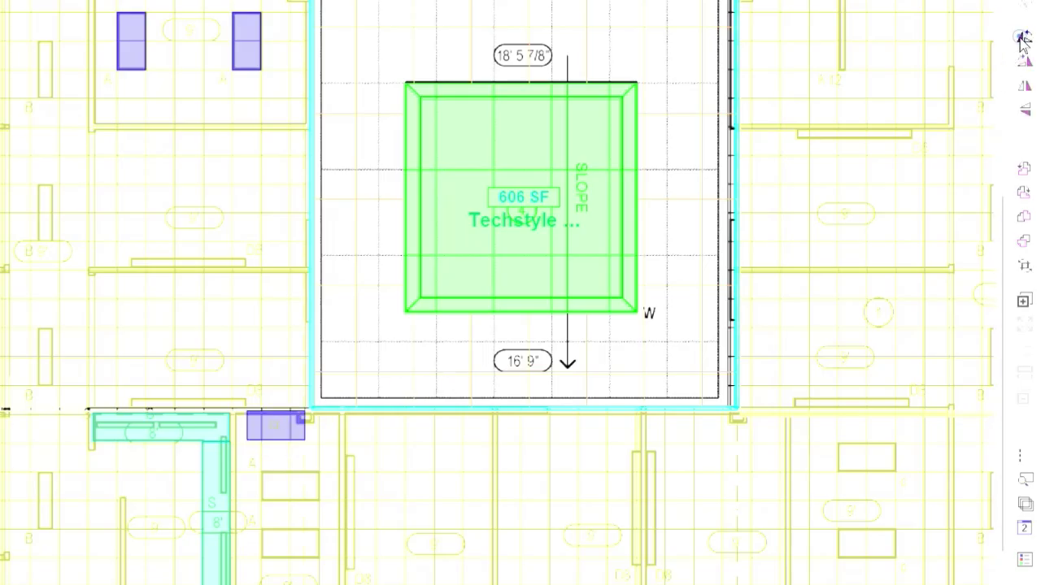
left_click(1023, 62)
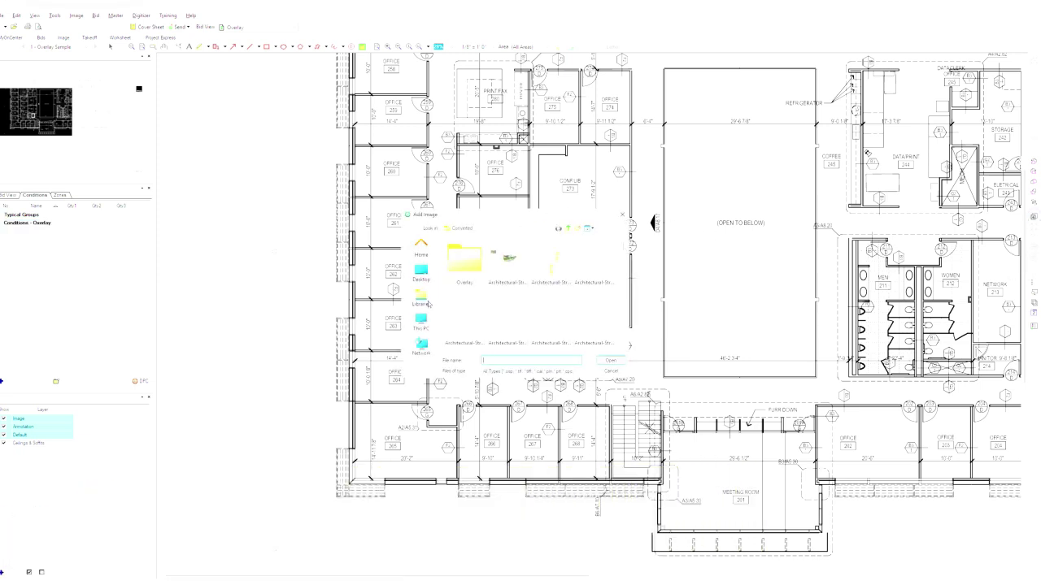
- Browse Local Disk (C:) to the plans folder under OCS Documents and OST, and open the revised image as the overlay
left_click(420, 320)
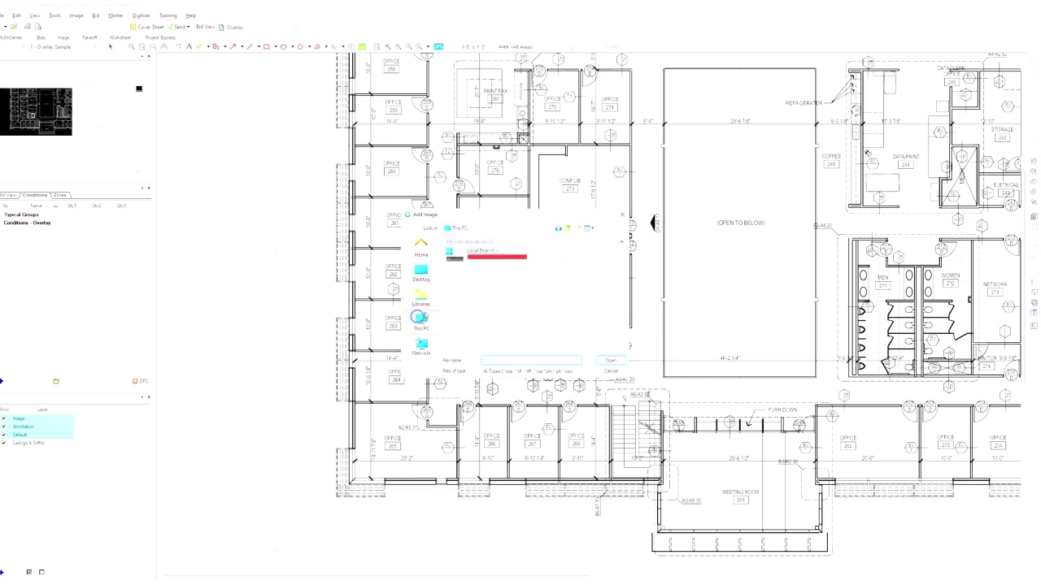
double_click(482, 253)
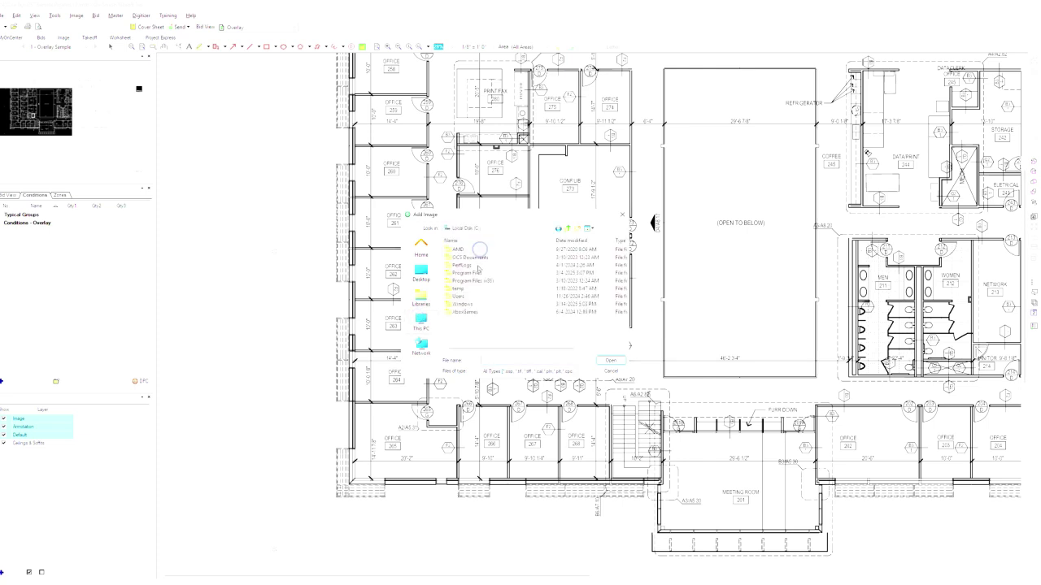
double_click(476, 274)
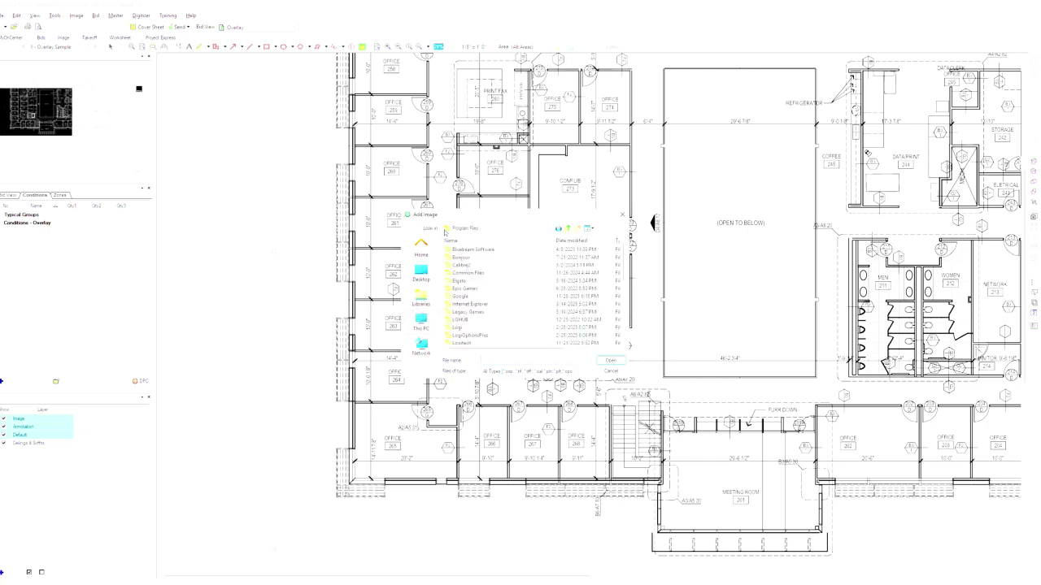
left_click(568, 230)
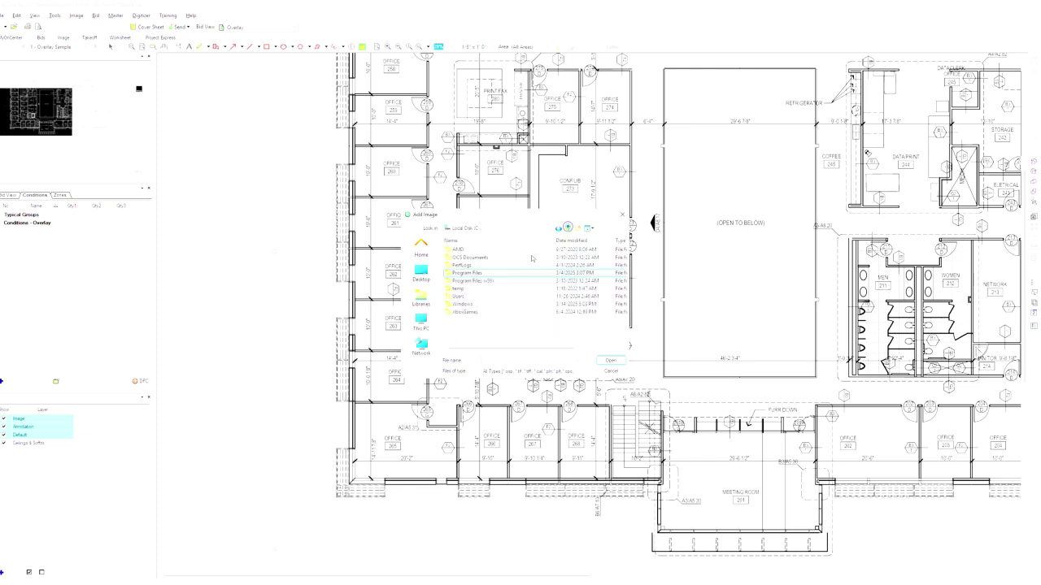
double_click(474, 262)
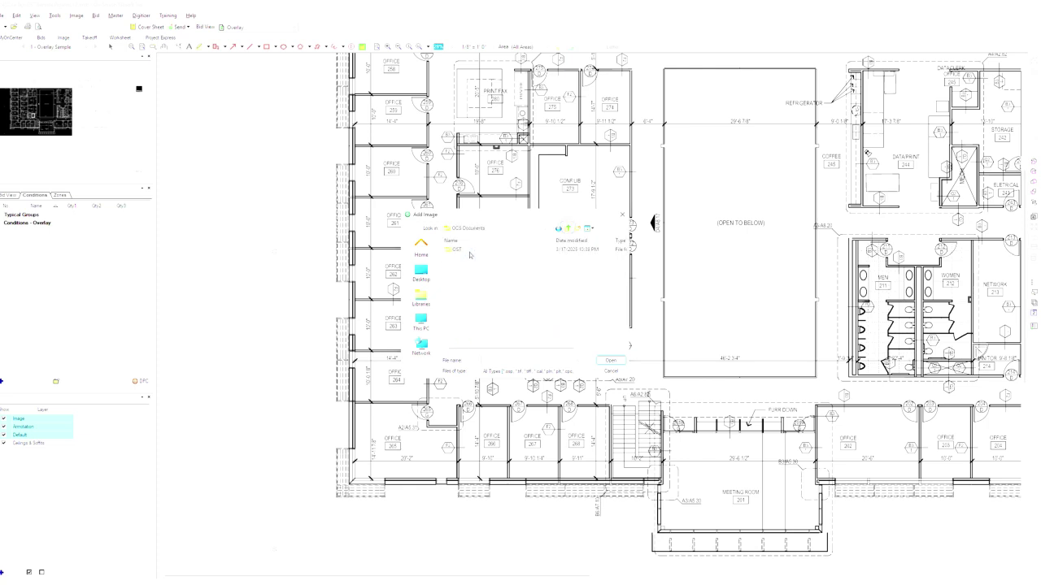
double_click(467, 250)
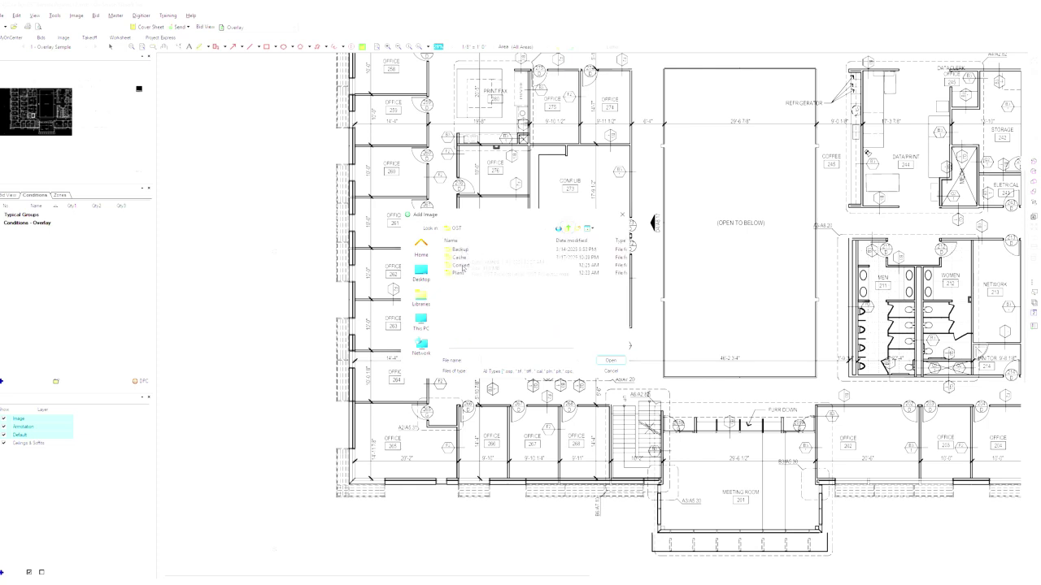
double_click(458, 273)
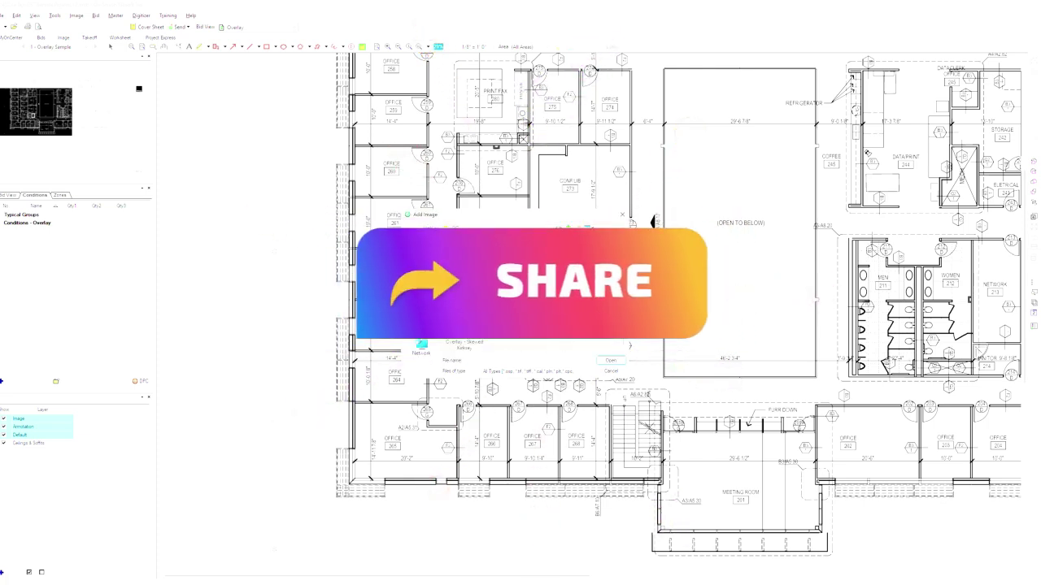
left_click(594, 265)
left_click(611, 361)
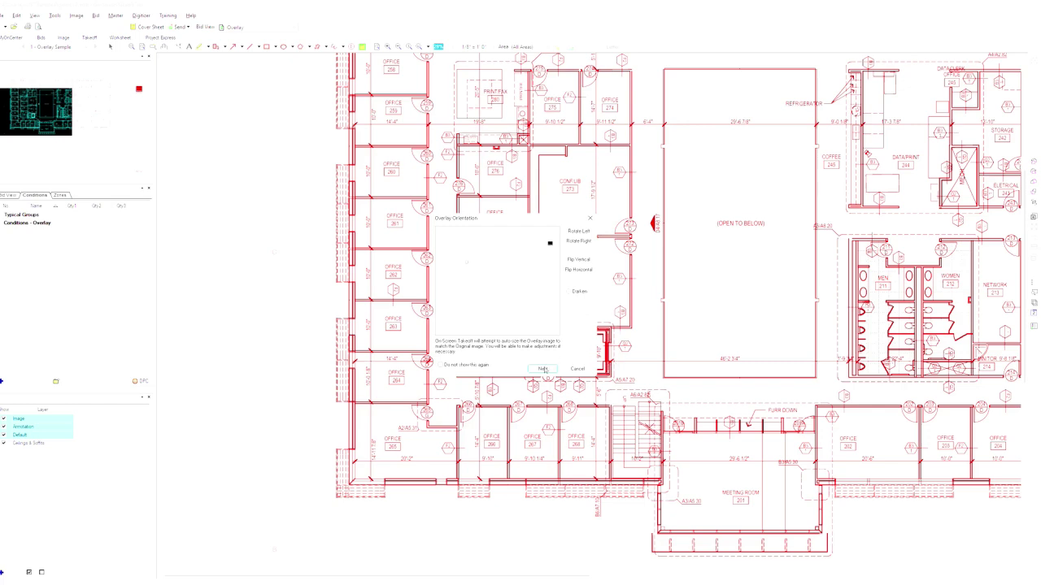
- Accept the overlay's orientation and decline deskewing the overlay image
left_click(543, 369)
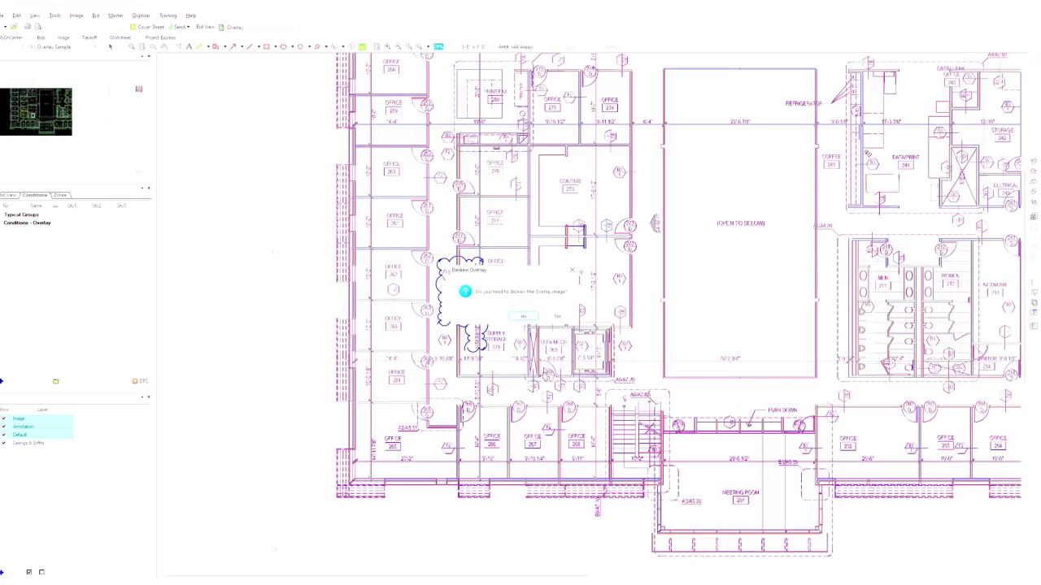
left_click(556, 317)
left_click(553, 317)
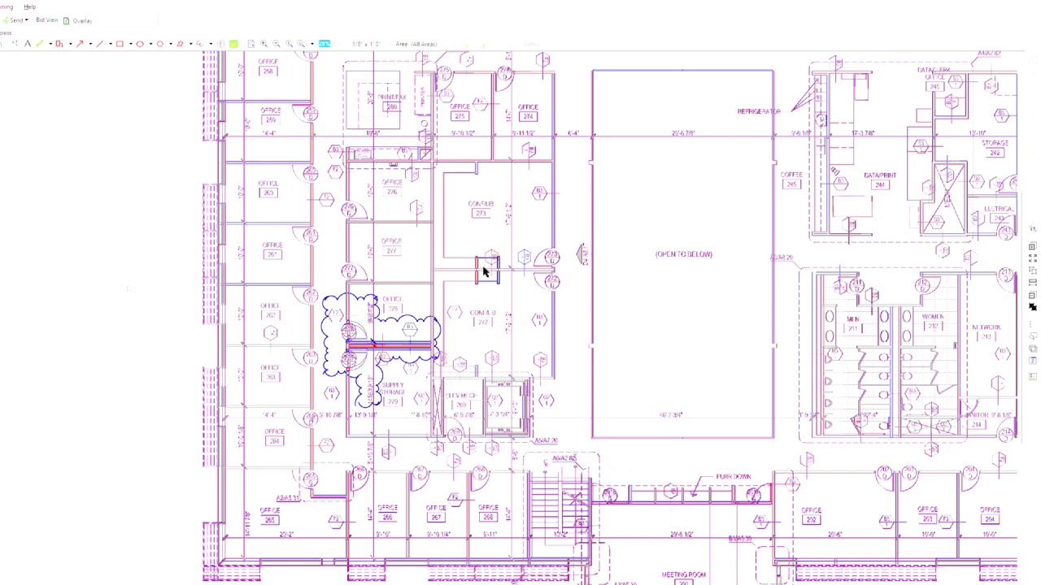
- Compare the original and revised drawings at the clouded wall below Office 278, the Conf/Lib 272–273 partition, and across the whole floor
scroll(484, 273, "up", 5)
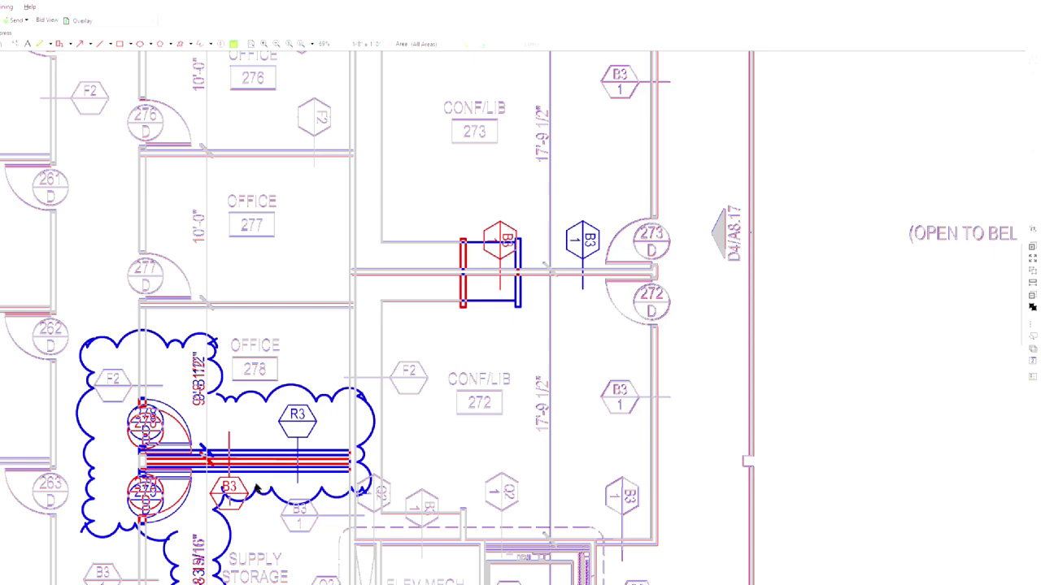
scroll(255, 488, "down", 5)
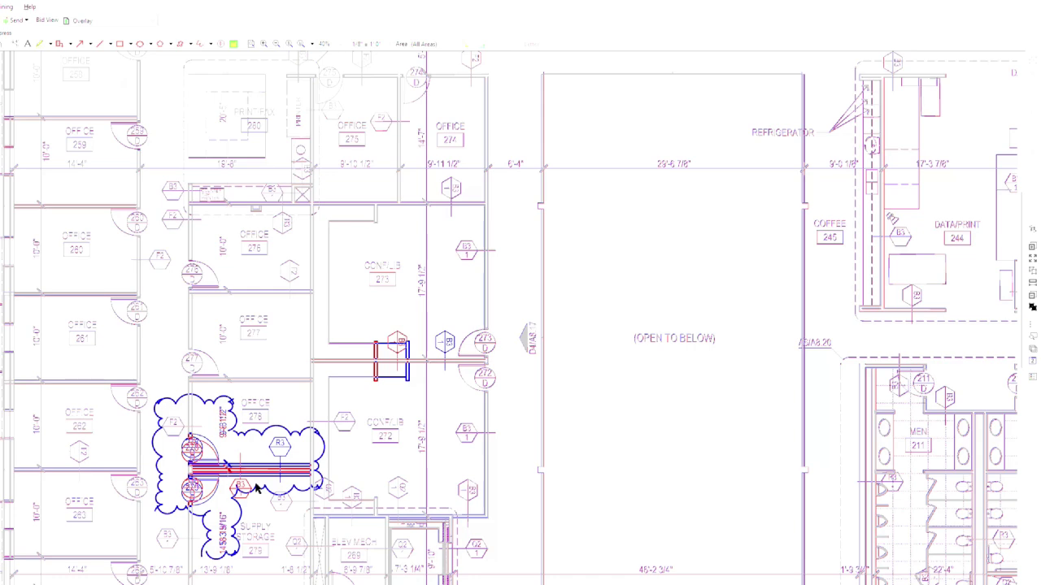
scroll(255, 487, "down", 1)
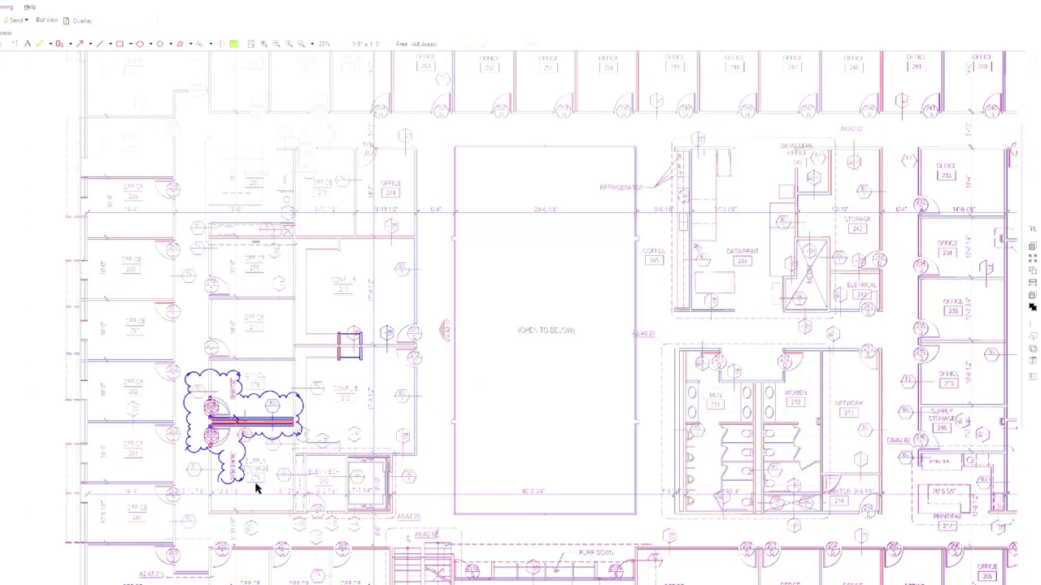
scroll(255, 488, "down", 3)
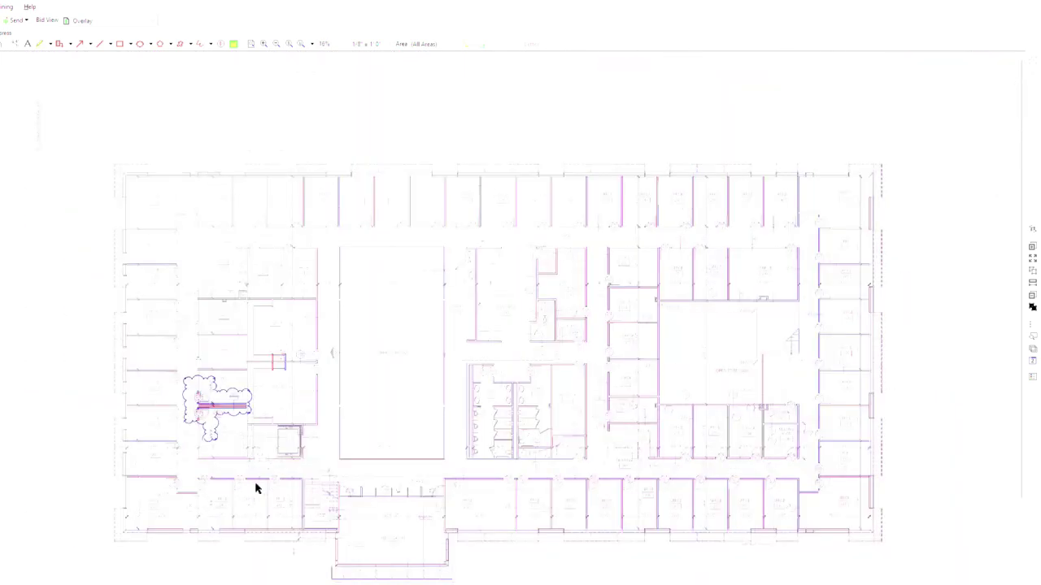